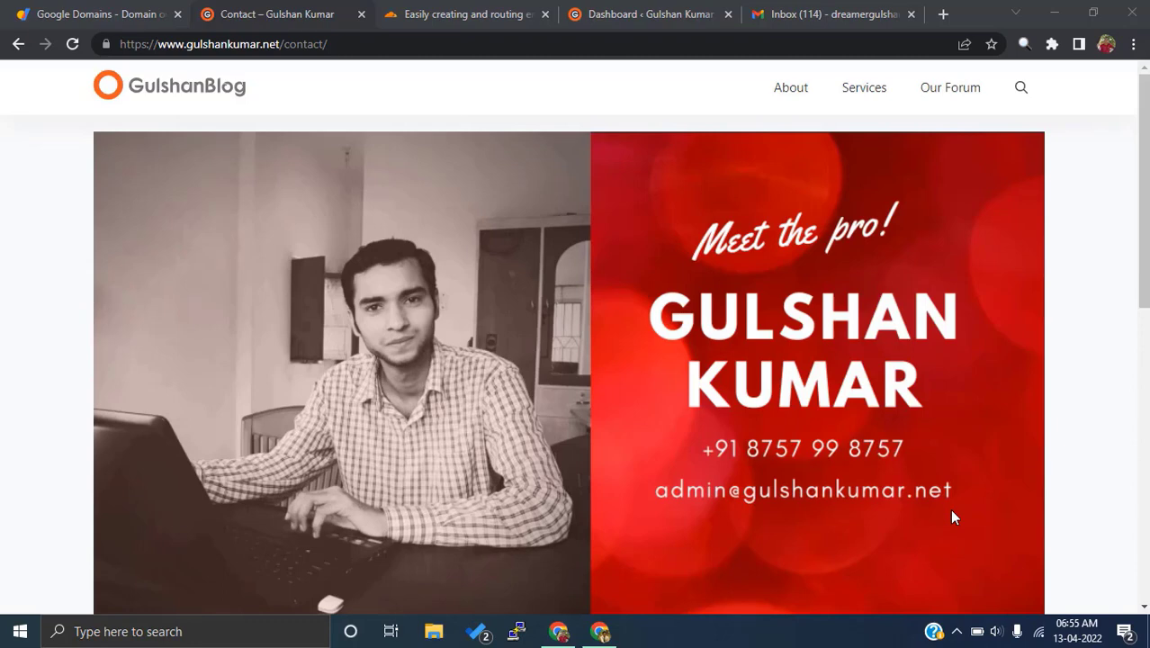
- In Gmail, start a new message and check the custom-domain address in the From list
left_click(782, 12)
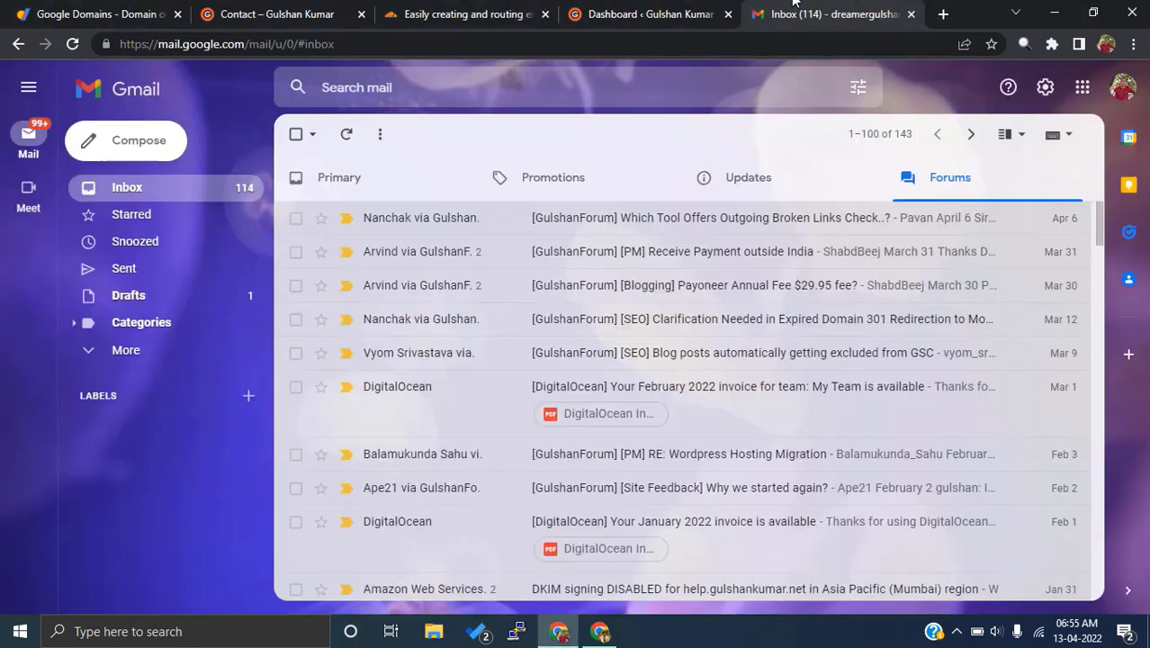
left_click(120, 149)
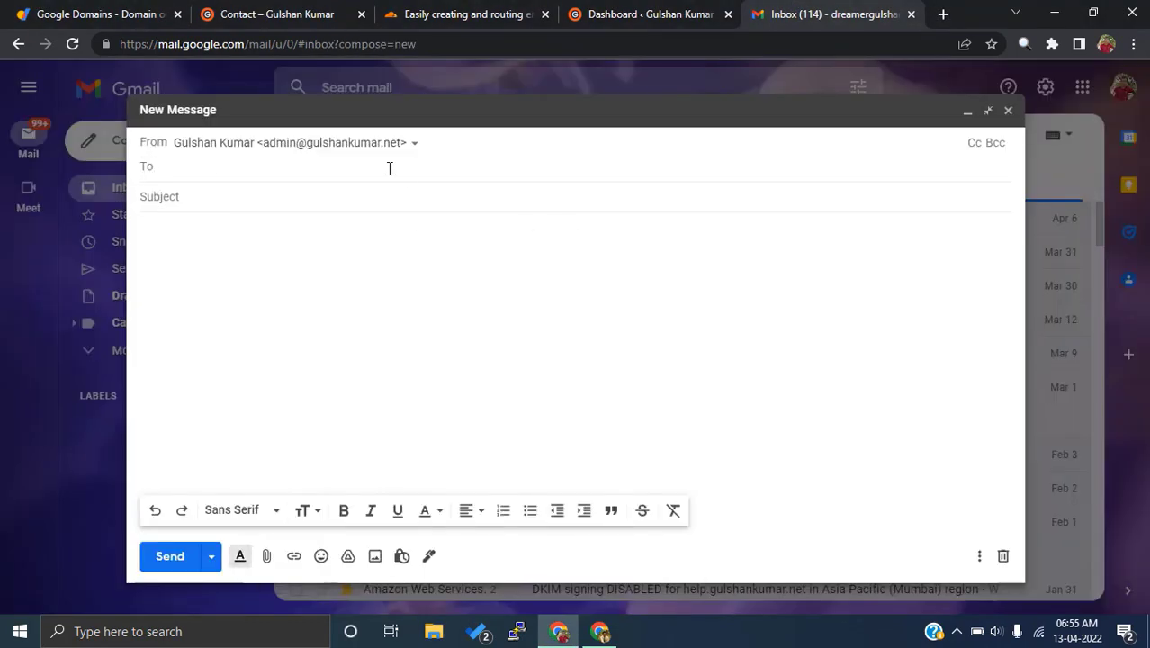
left_click(332, 156)
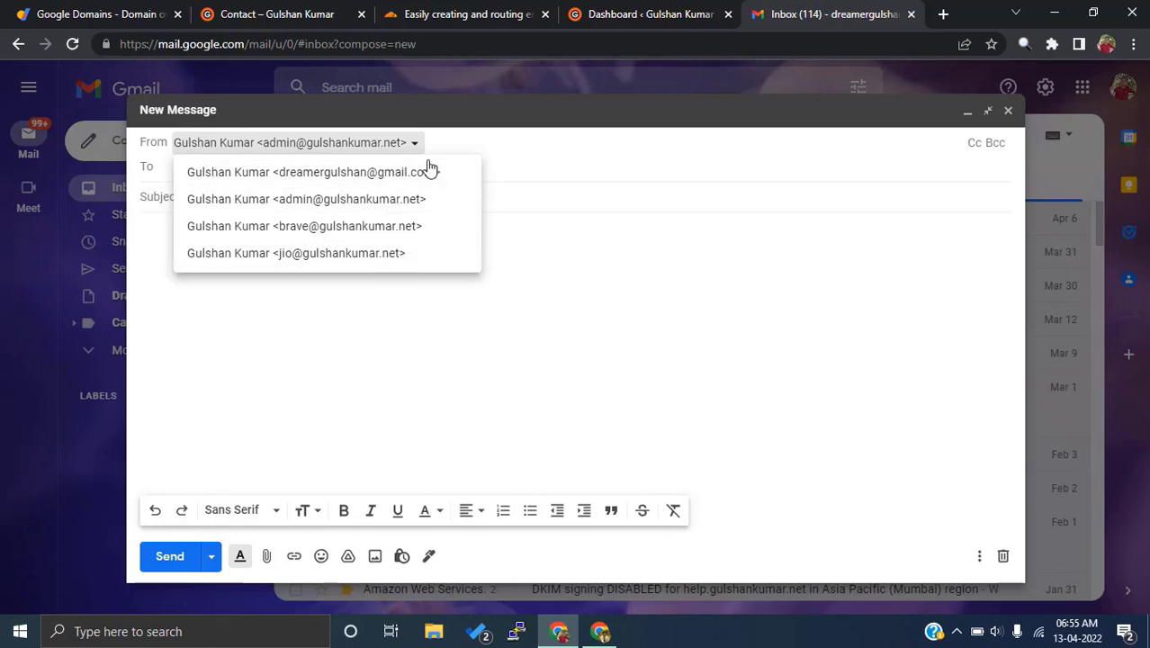
left_click(672, 291)
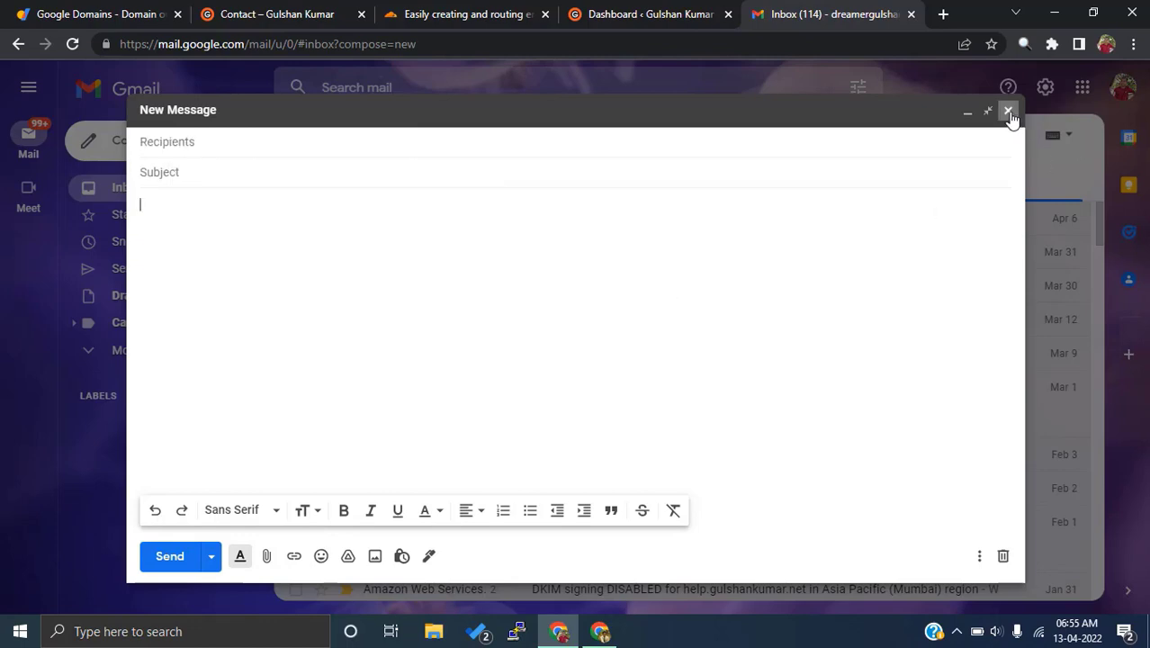
- Close that draft, check the signed-in Google account, and start a fresh message
left_click(1008, 110)
left_click(1122, 90)
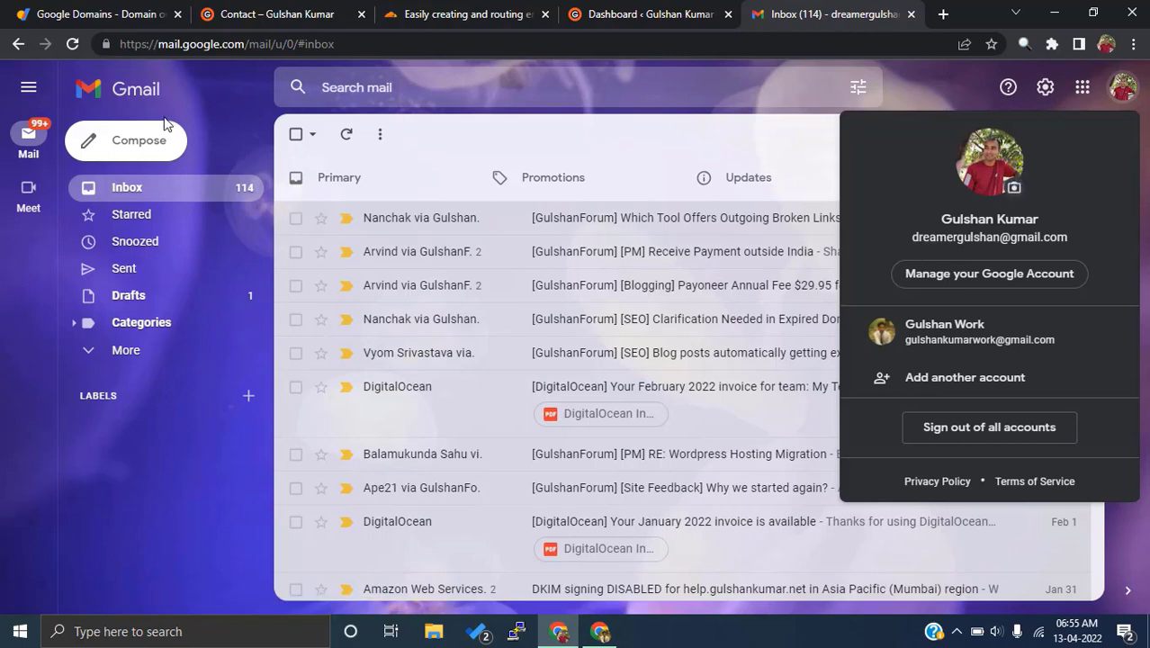
left_click(154, 146)
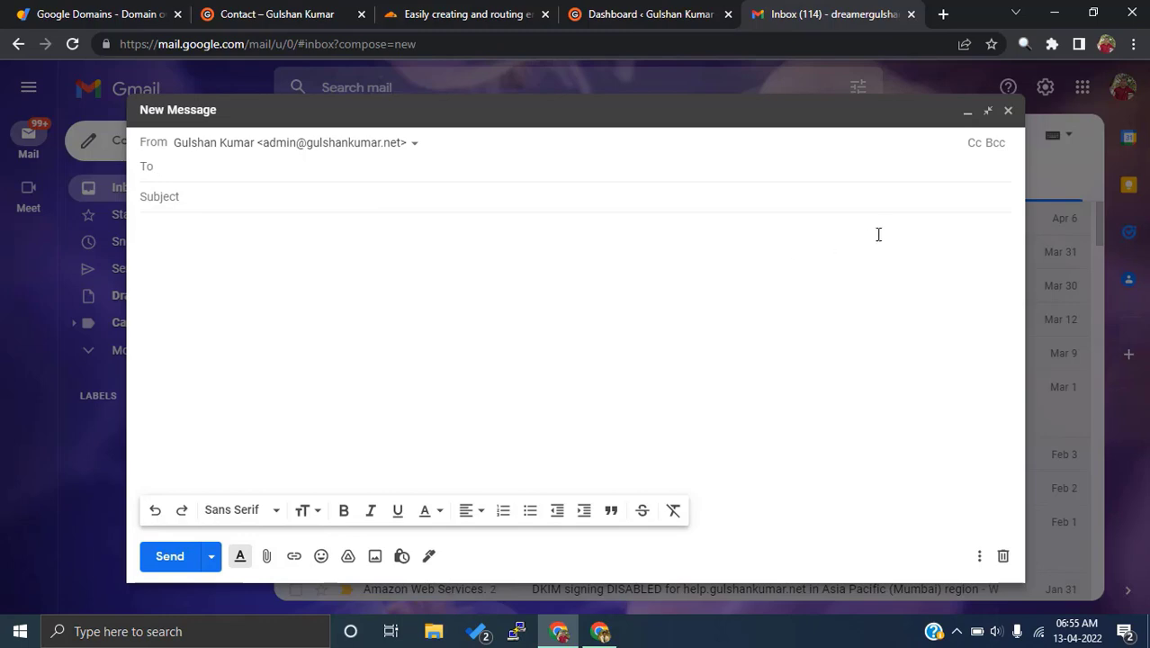
- Scroll through the Cloudflare Email Routing blog article
left_click(501, 8)
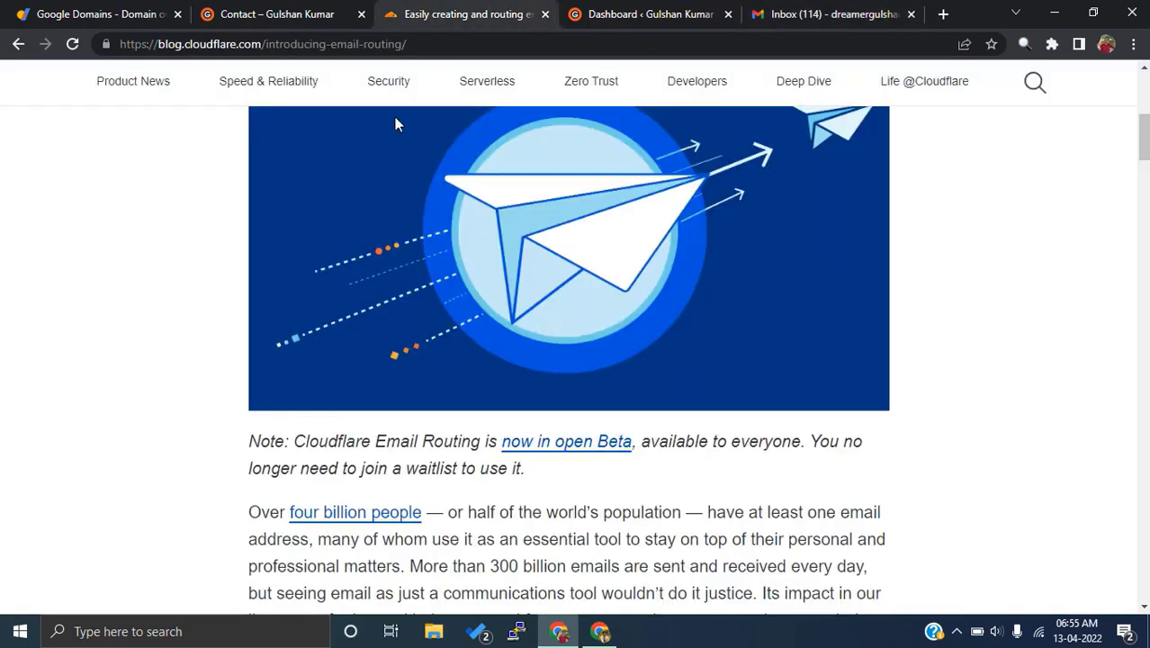
scroll(228, 402, "up", 5)
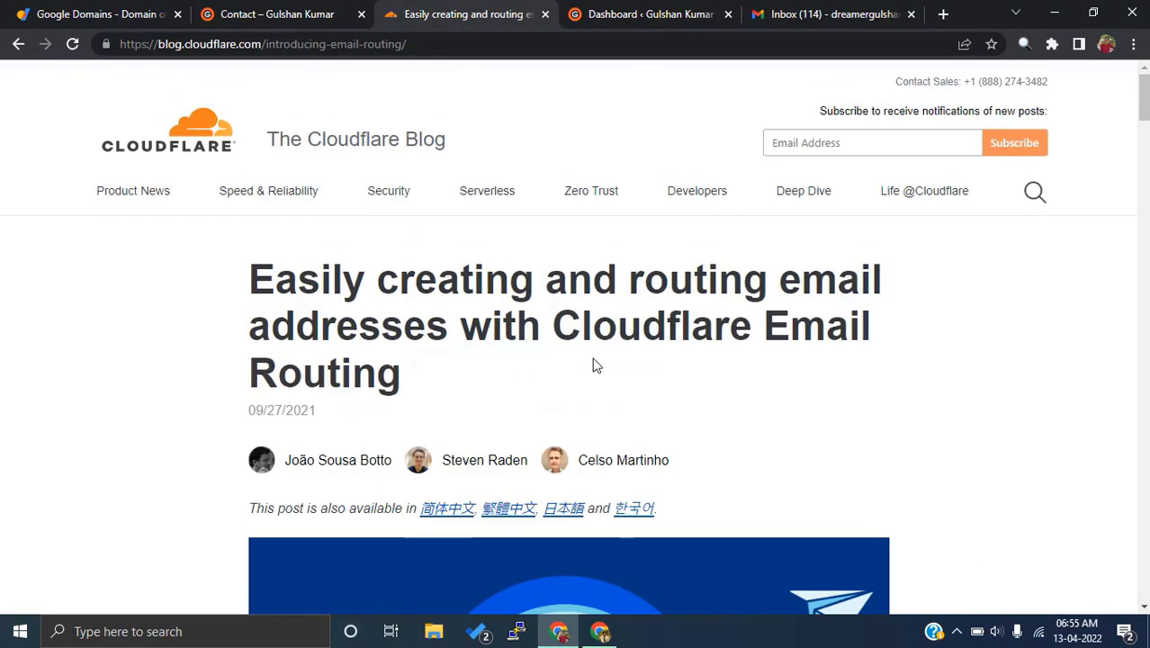
left_click_drag(1144, 98, 1144, 234)
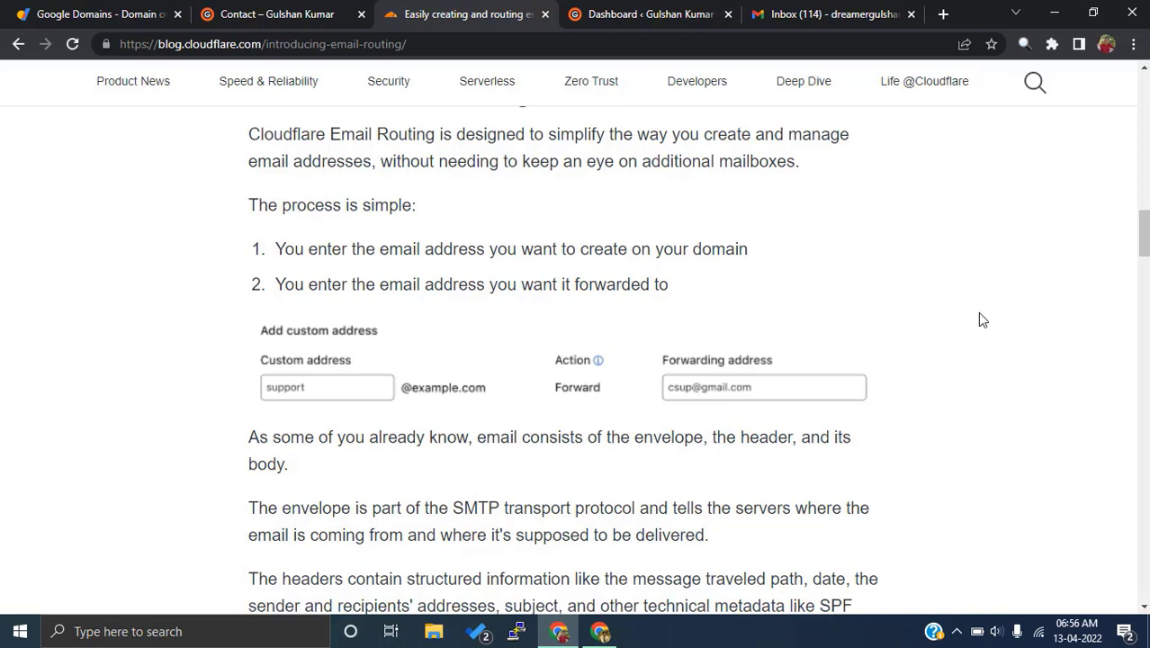
left_click_drag(1144, 234, 1143, 227)
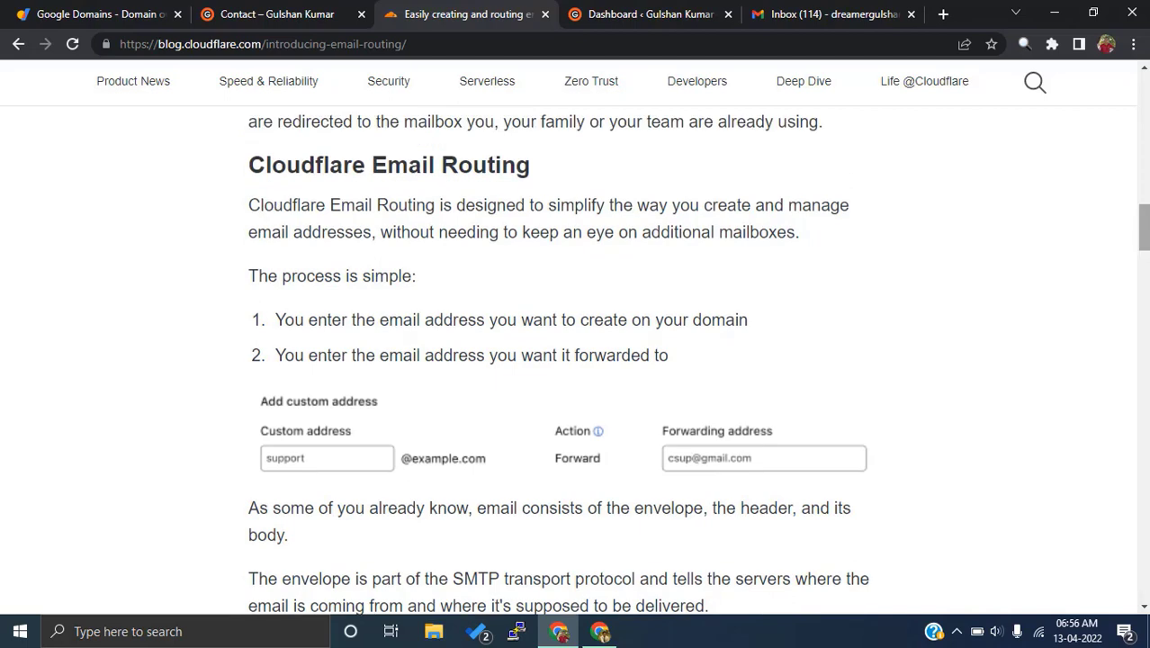
- Back in the unsent Gmail message, confirm the custom-domain sender, then discard the message
left_click(841, 9)
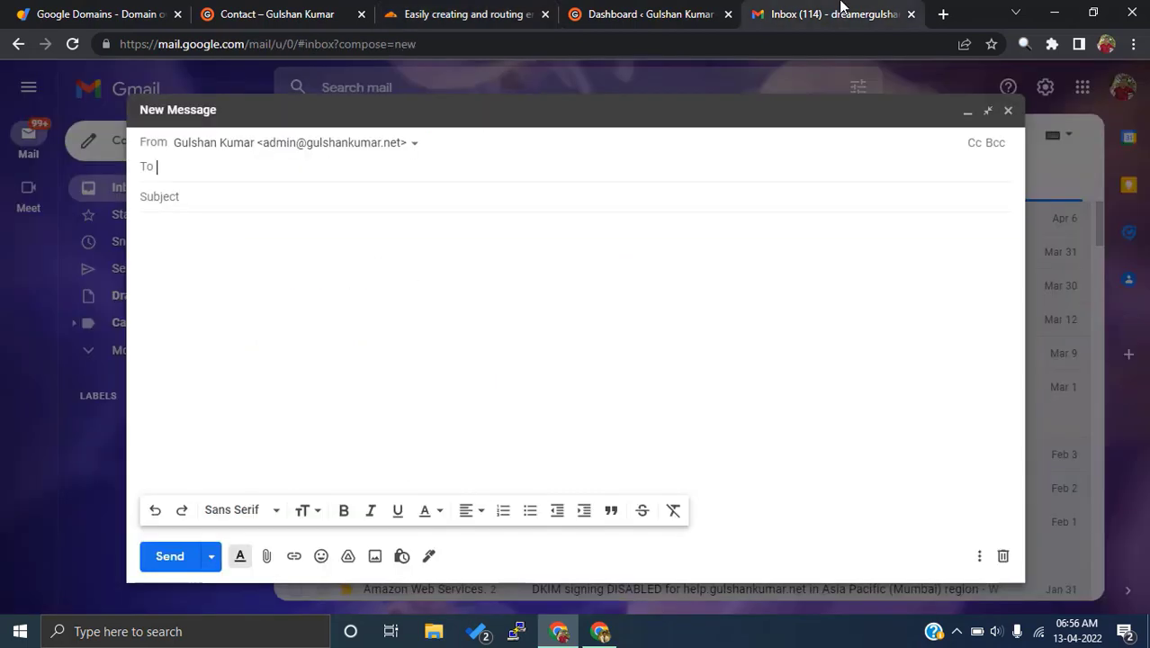
left_click(359, 147)
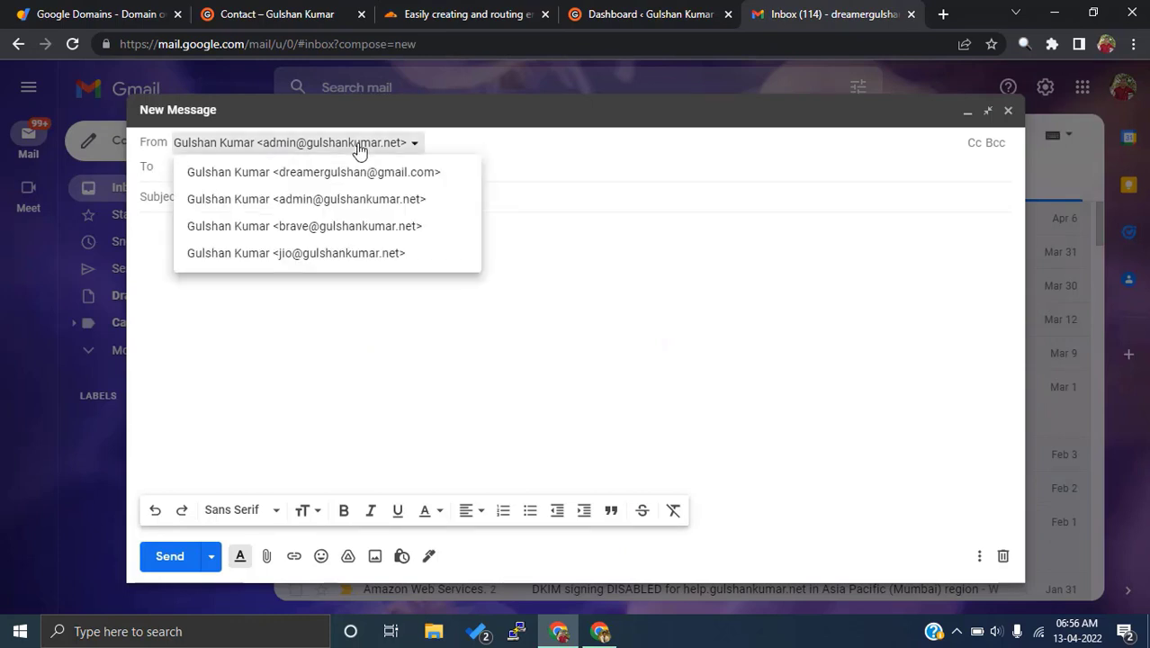
left_click(681, 186)
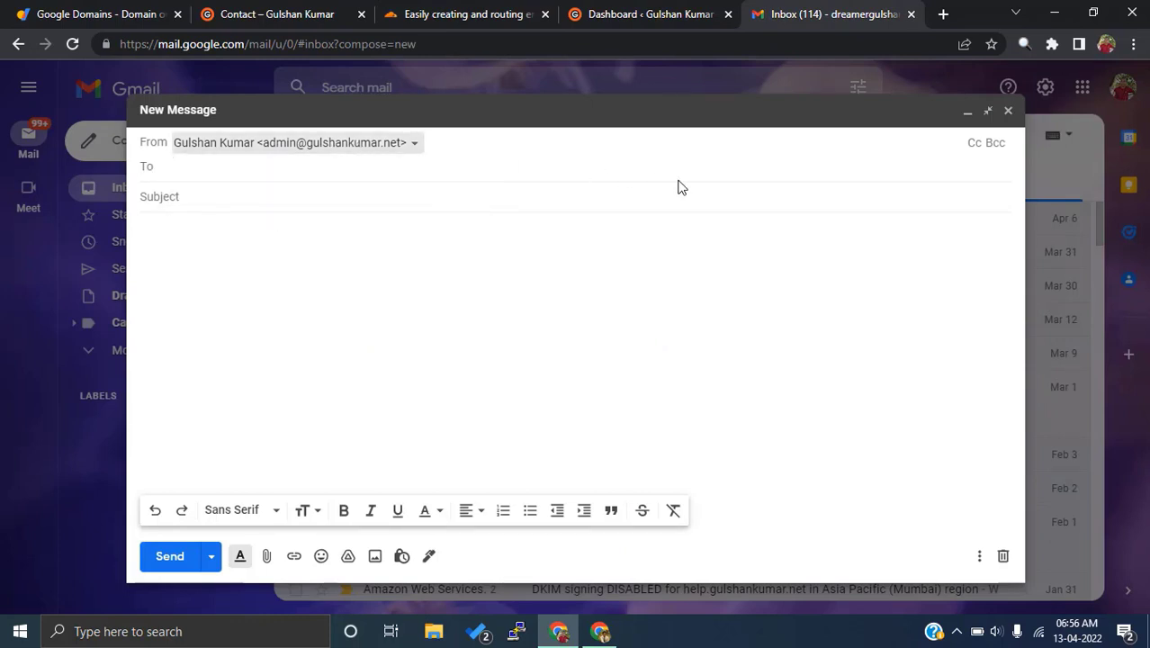
left_click(1007, 110)
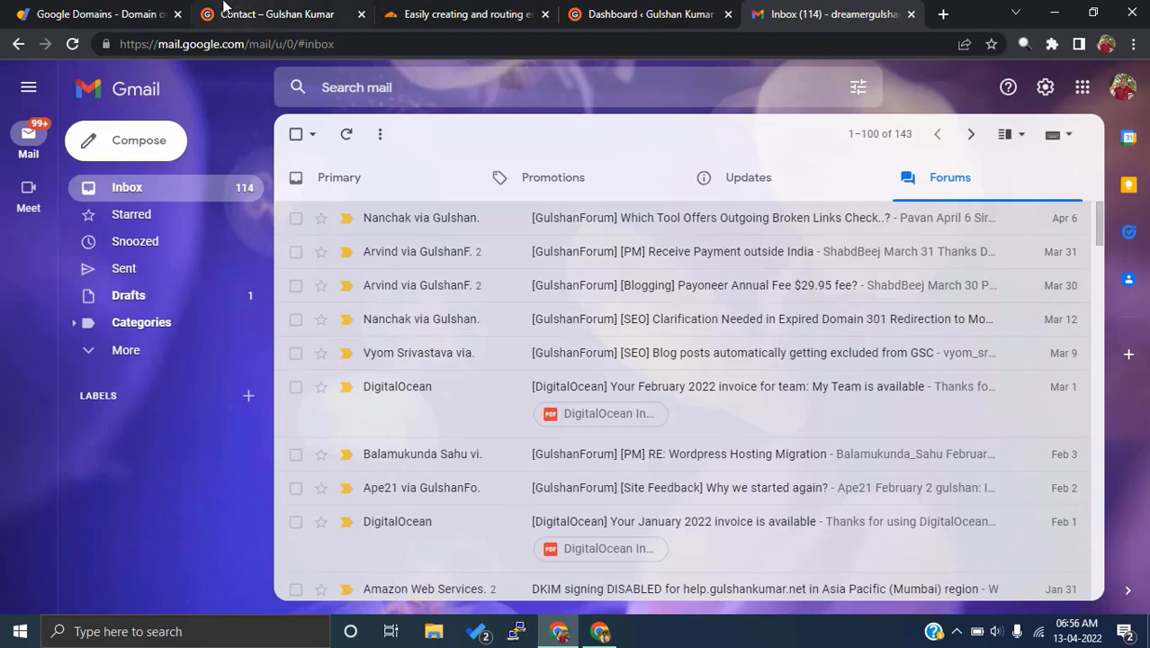
- Look over the gulshankumar.org overview in Google Domains
left_click(135, 13)
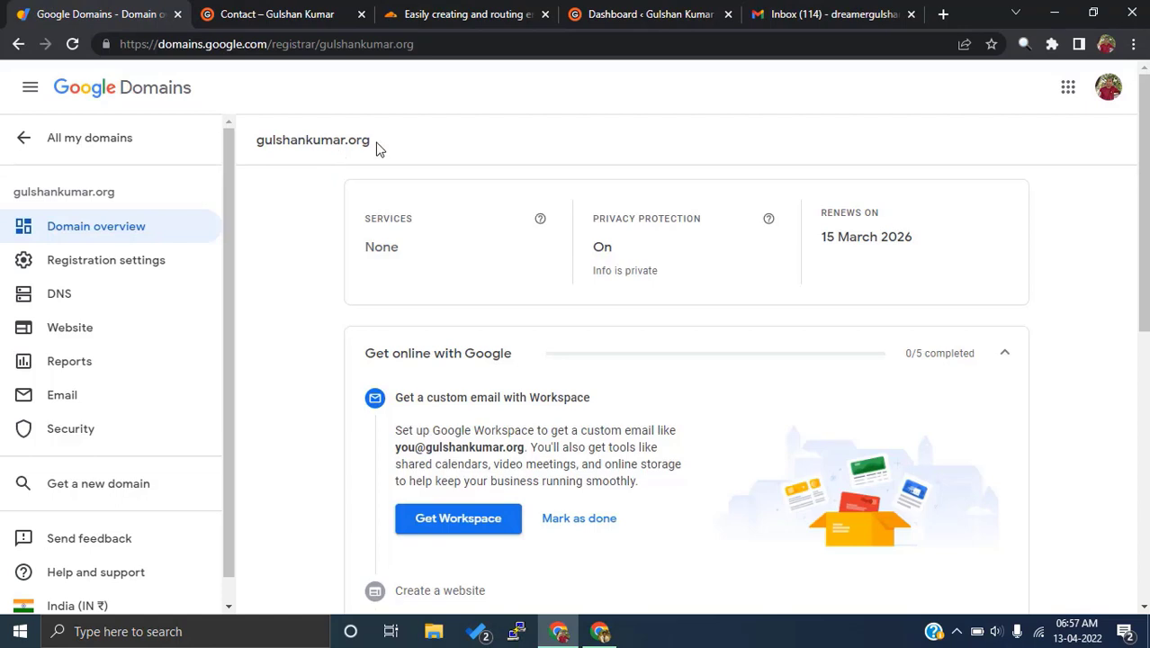
left_click_drag(377, 145, 259, 142)
left_click(258, 141)
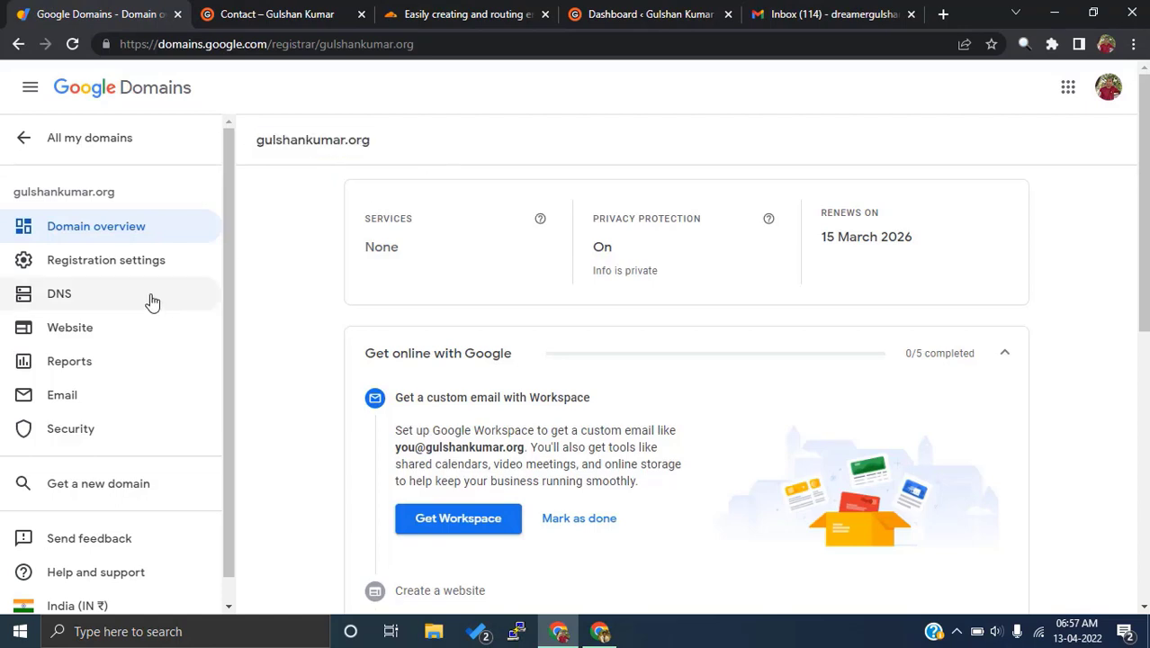
- Return to the top of the Cloudflare blog article and select its web address
left_click(454, 11)
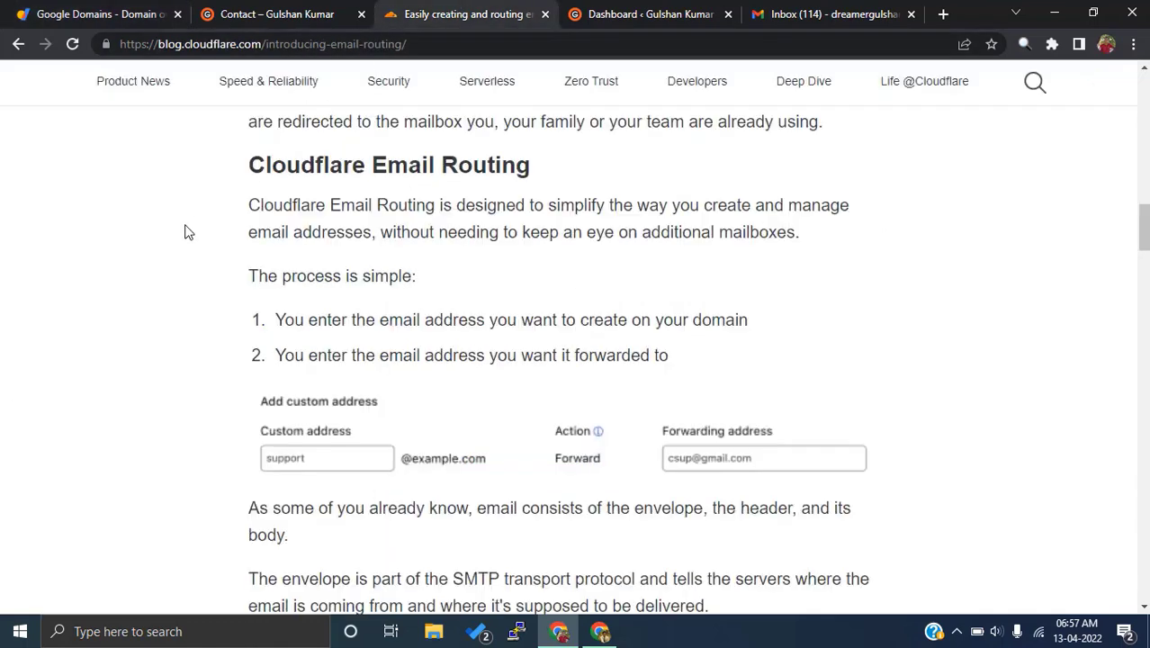
scroll(185, 232, "up", 10)
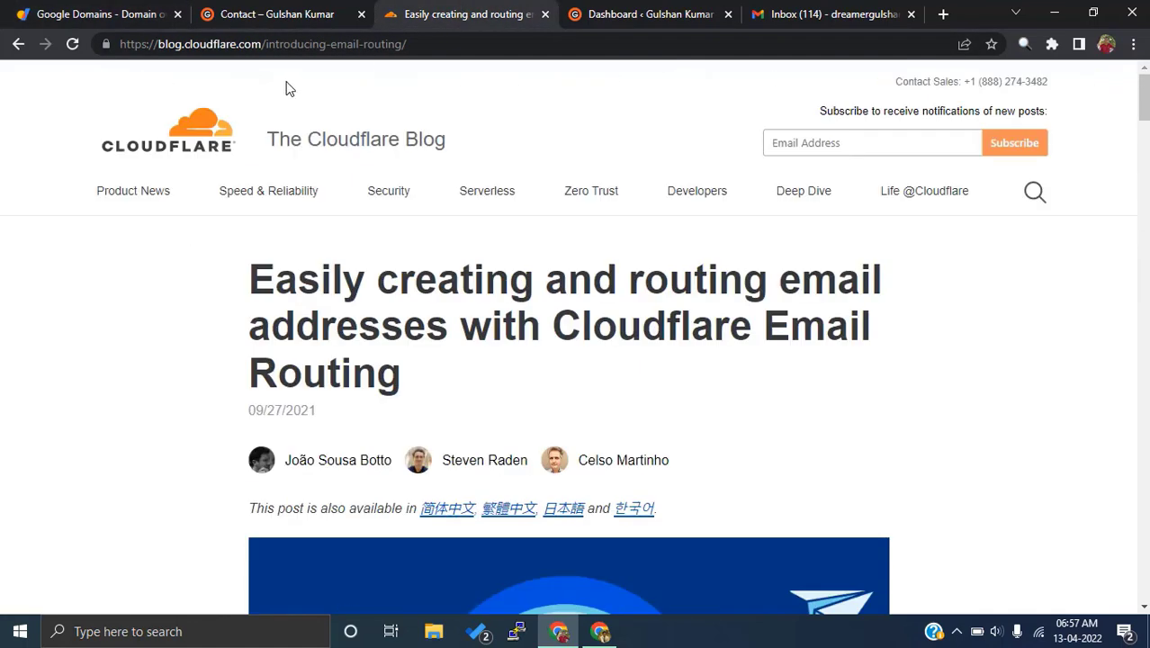
double_click(216, 44)
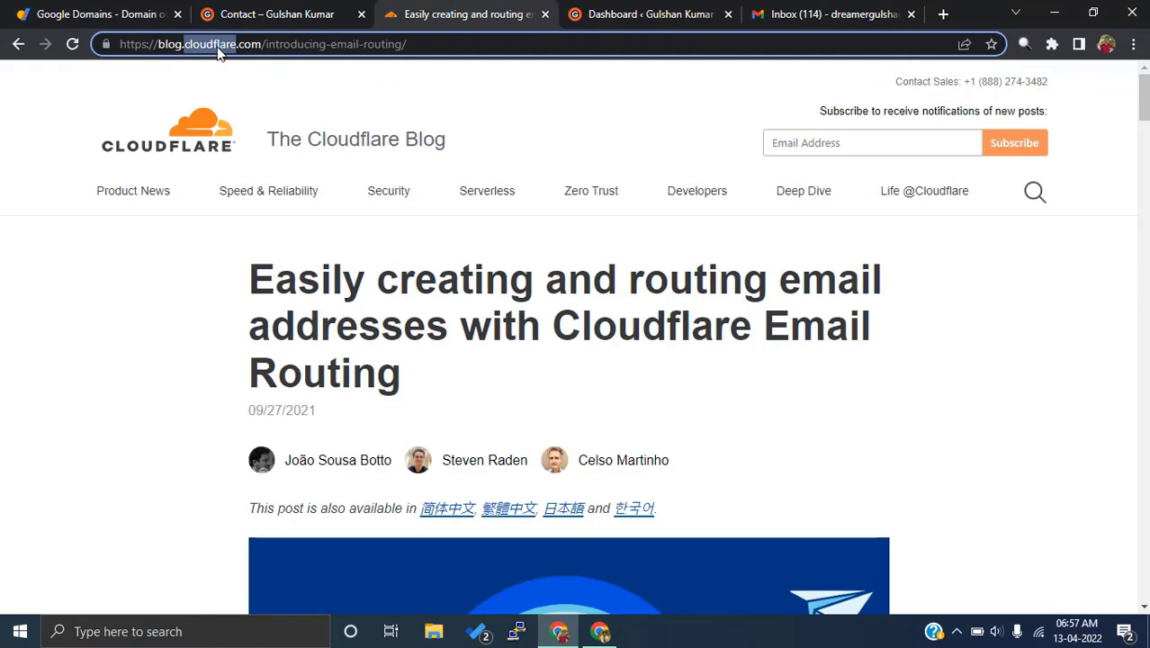
- Search for 'cloudflare' and open Cloudflare's sign-up page, accepting the saved sign-in details
key("ctrl+a")
type("cloudflare")
key("Return")
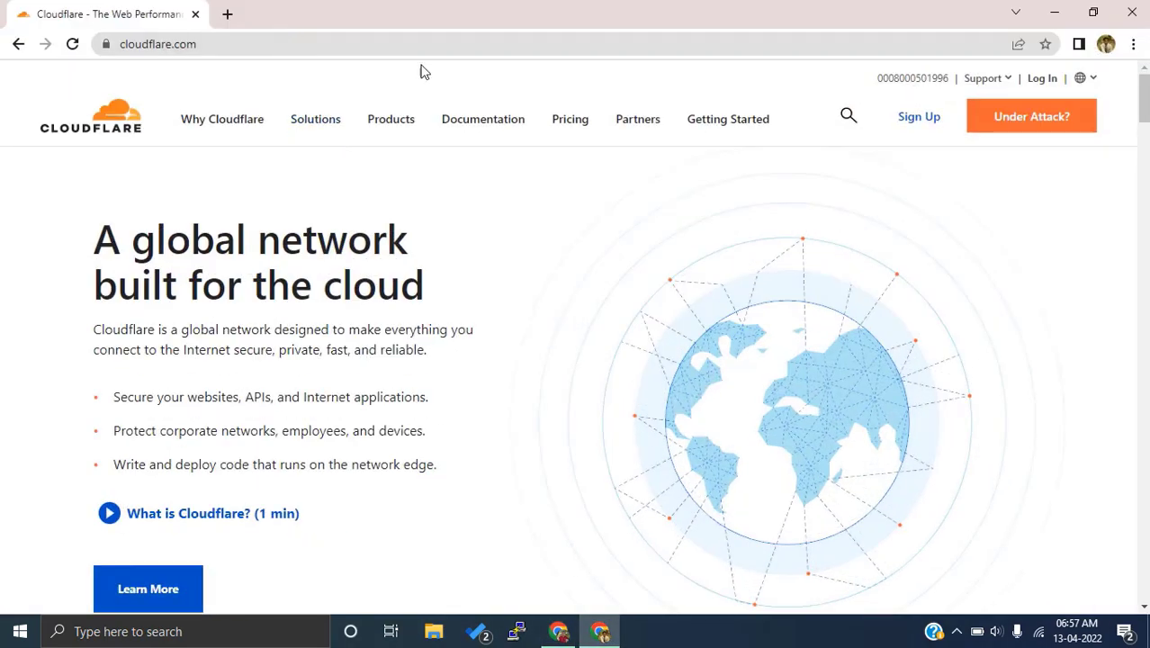
left_click(914, 127)
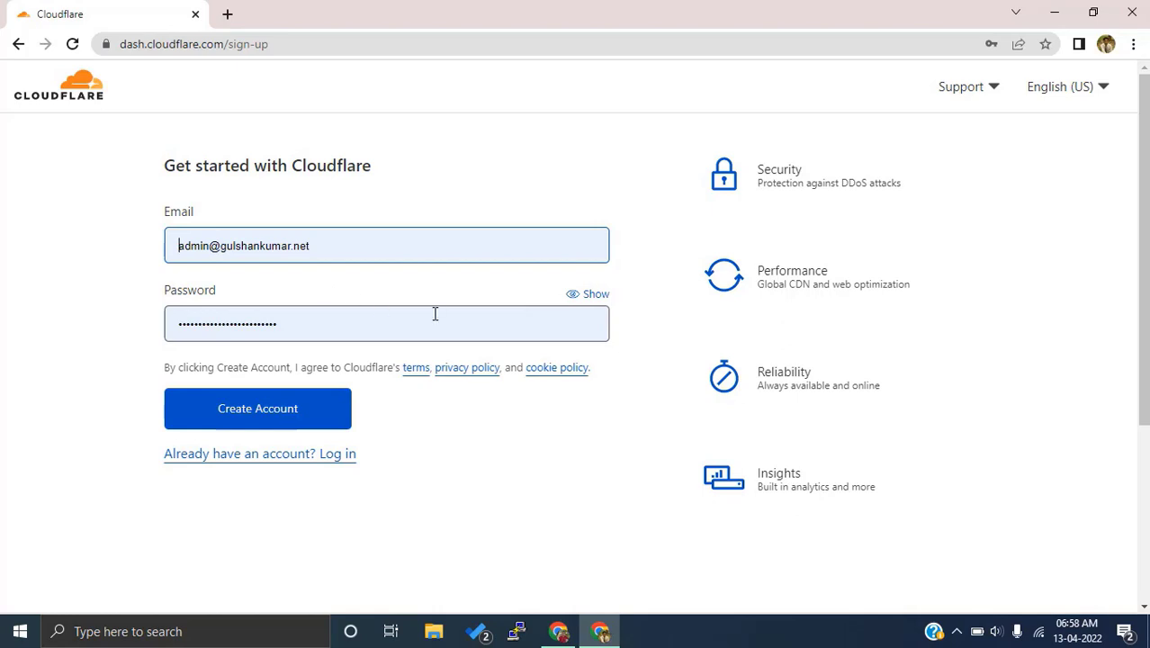
left_click(294, 457)
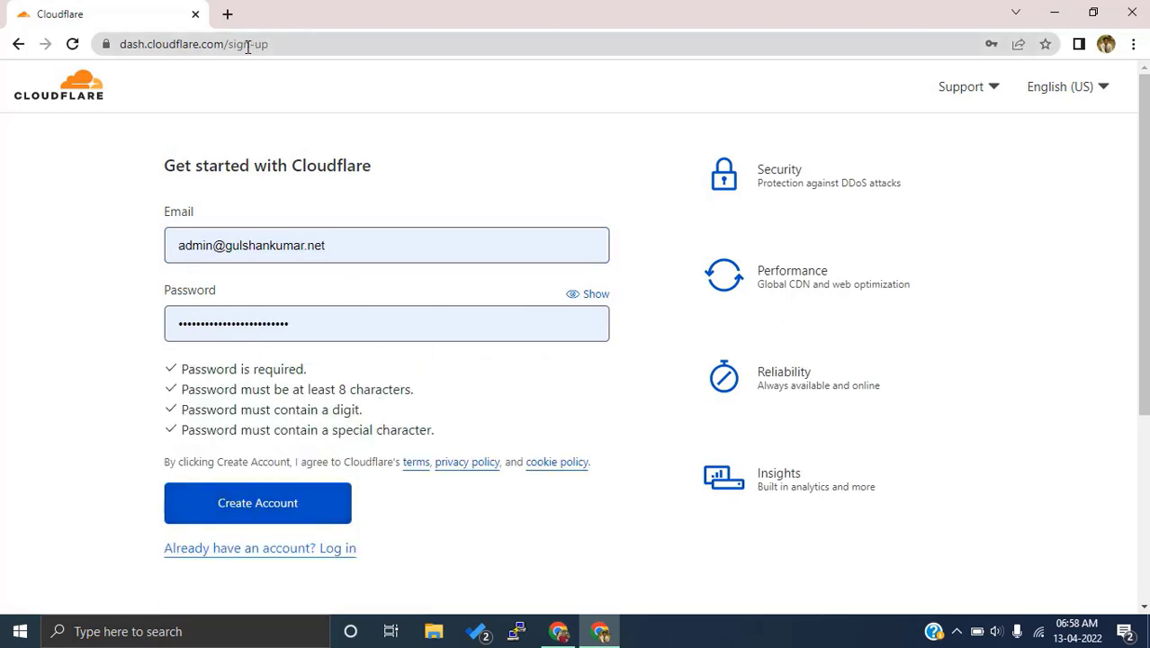
- Change the address to dash.cloudflare.com/login to load the dashboard login page
left_click_drag(232, 47, 436, 78)
key("BackSpace")
key("BackSpace")
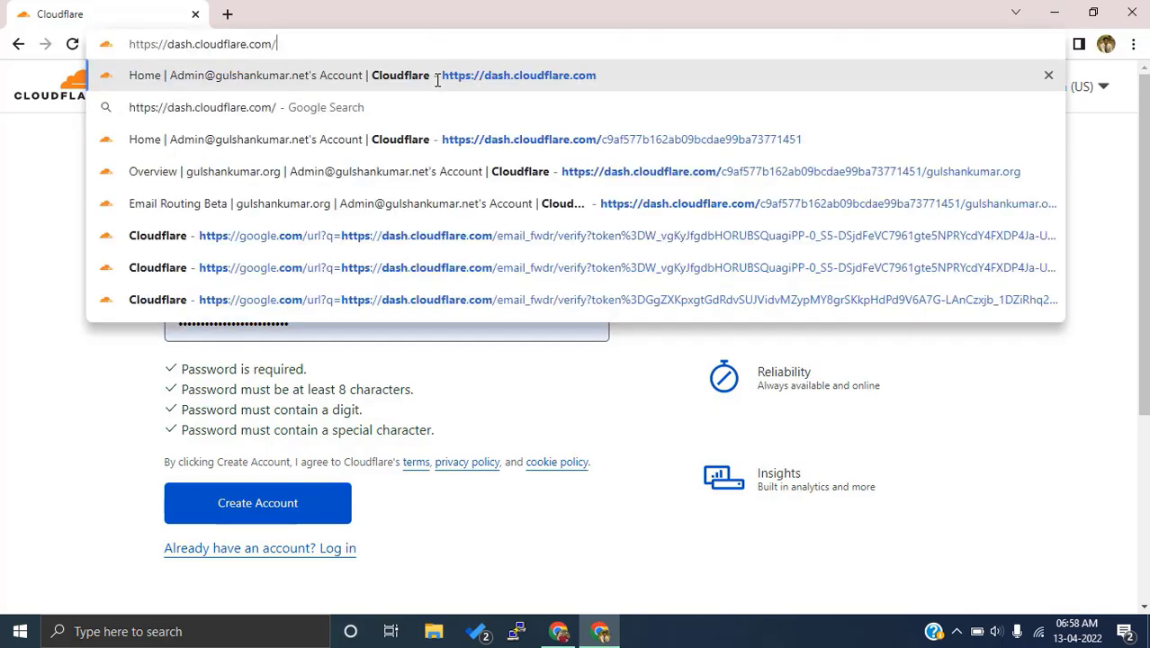
type("login")
key("Return")
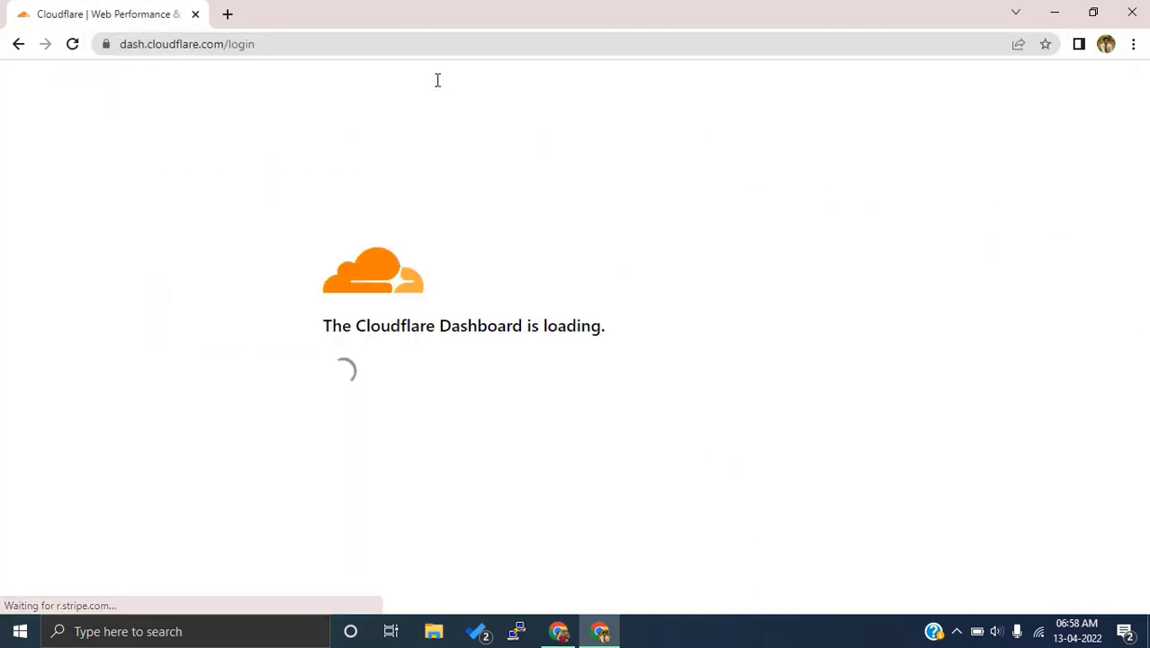
- Log in with the saved credentials and submit the pasted authenticator code for two-factor authentication
left_click(406, 272)
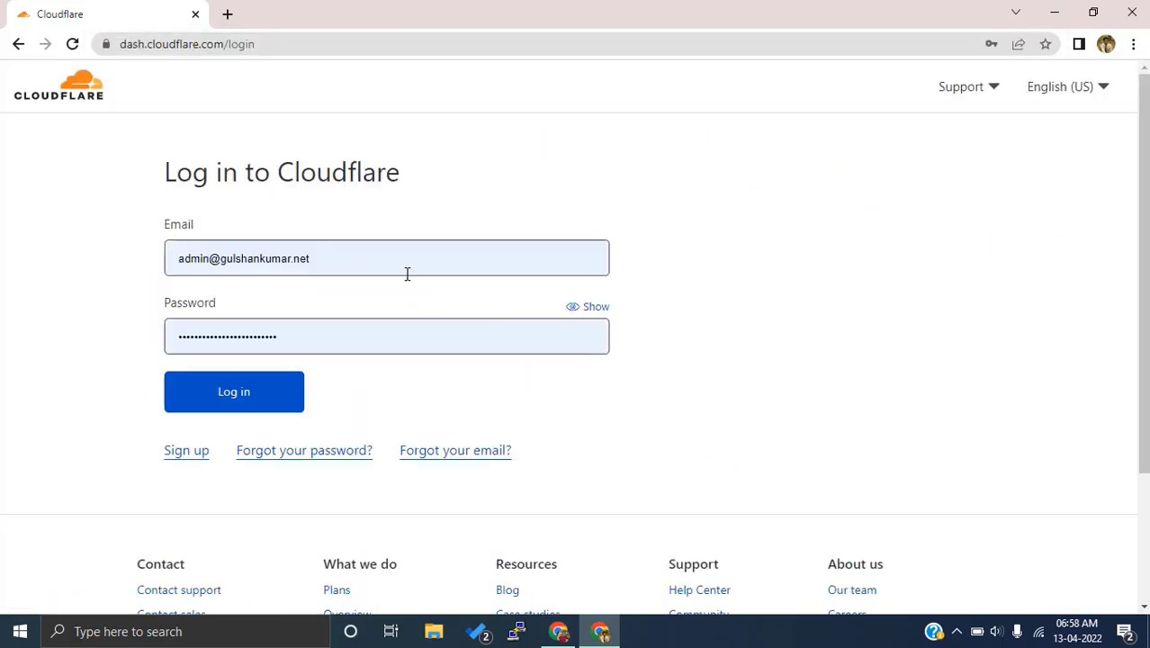
left_click(288, 392)
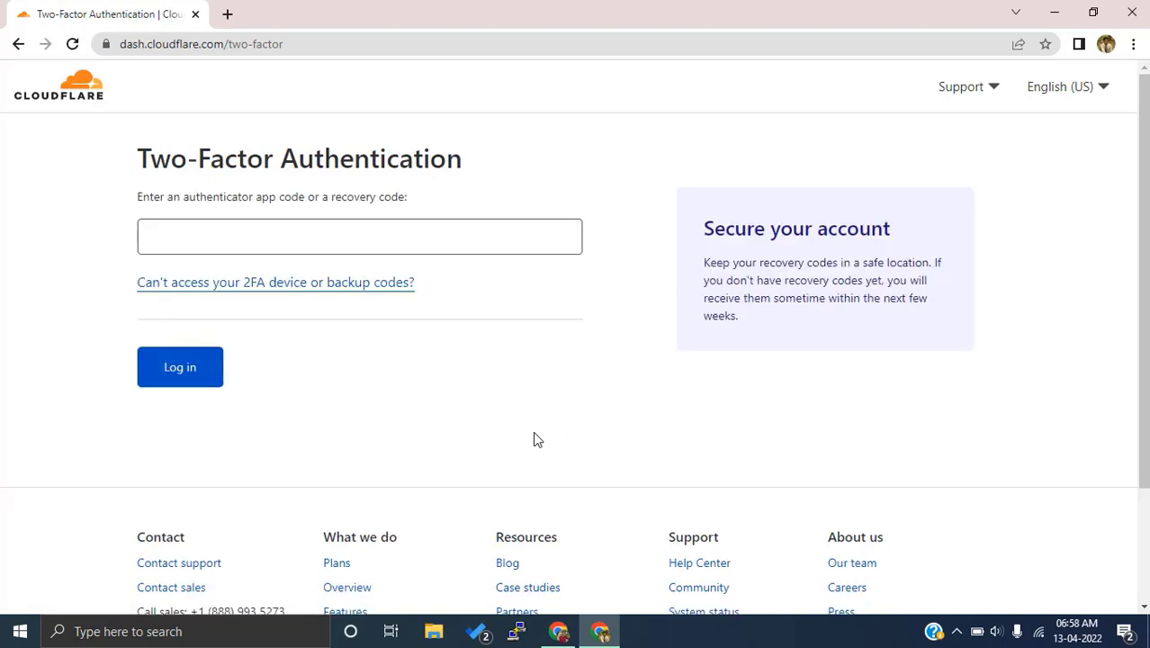
left_click(464, 239)
key("ctrl+v")
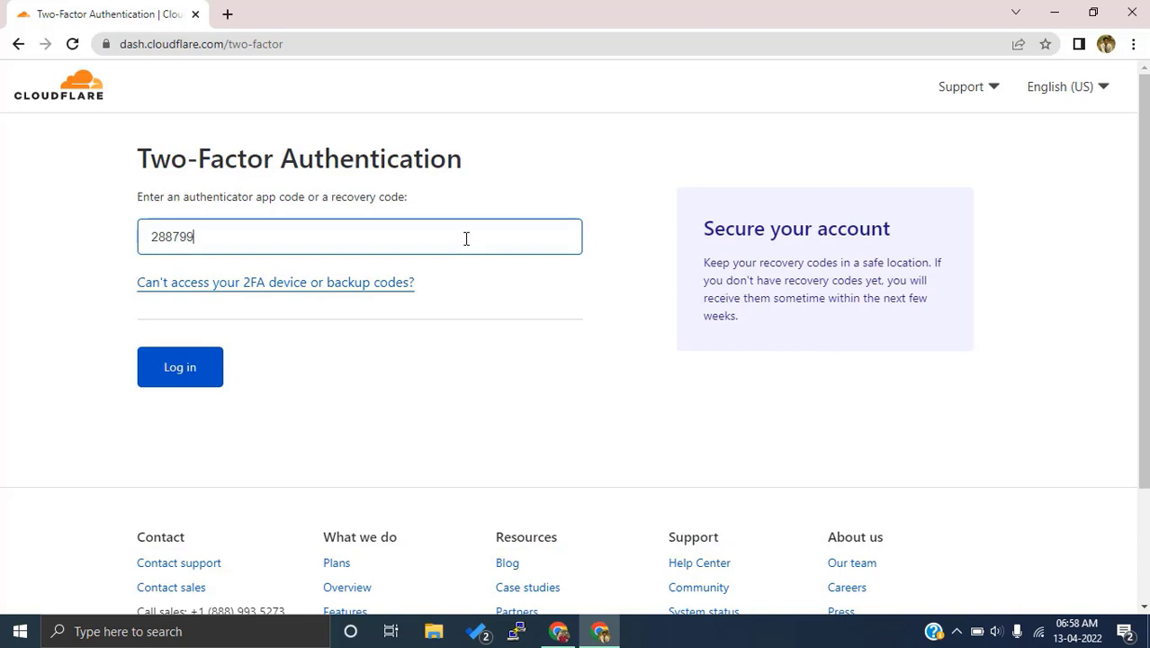
left_click(157, 385)
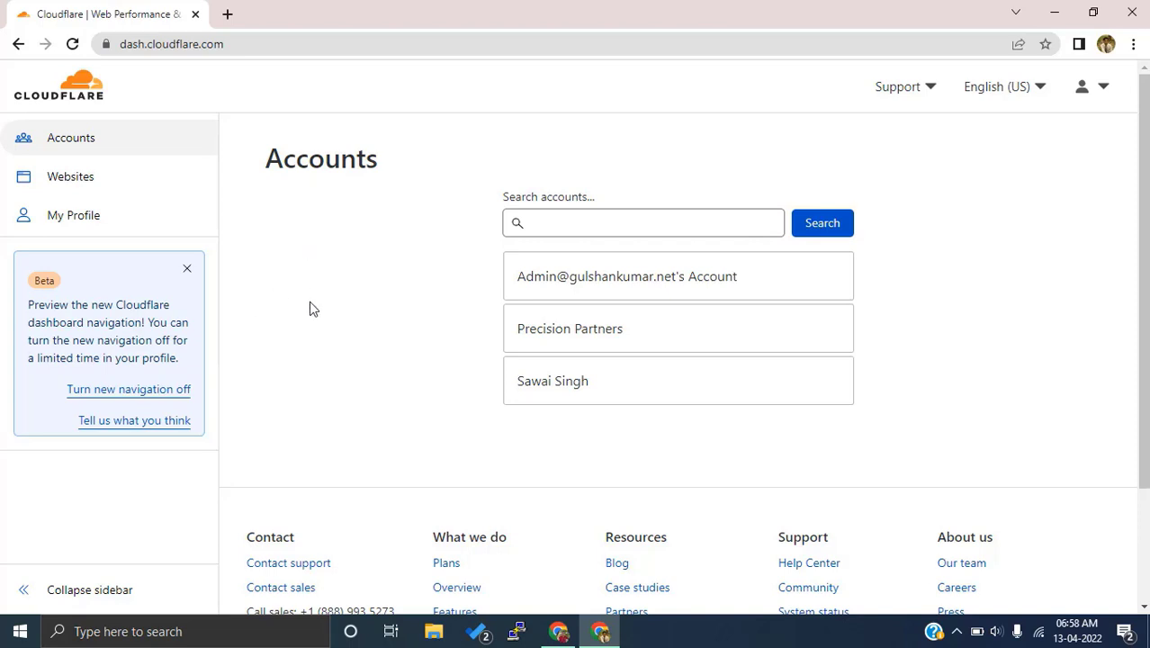
- From the main account's home page, add gulshankumar.org as a new site
left_click(612, 283)
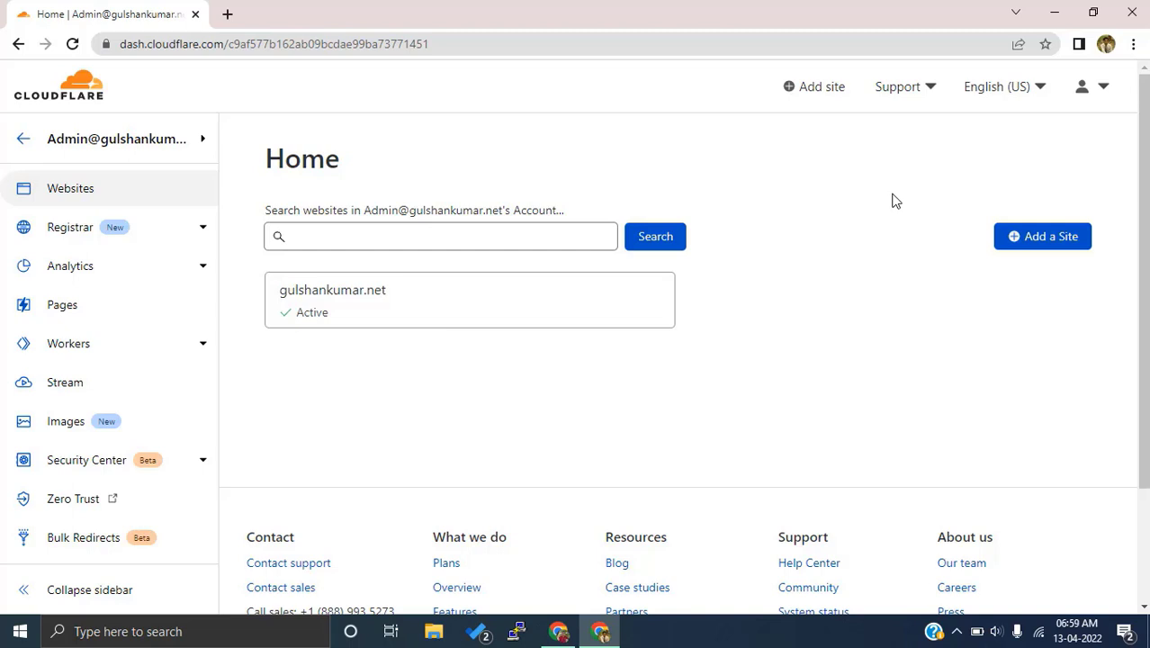
left_click(1030, 241)
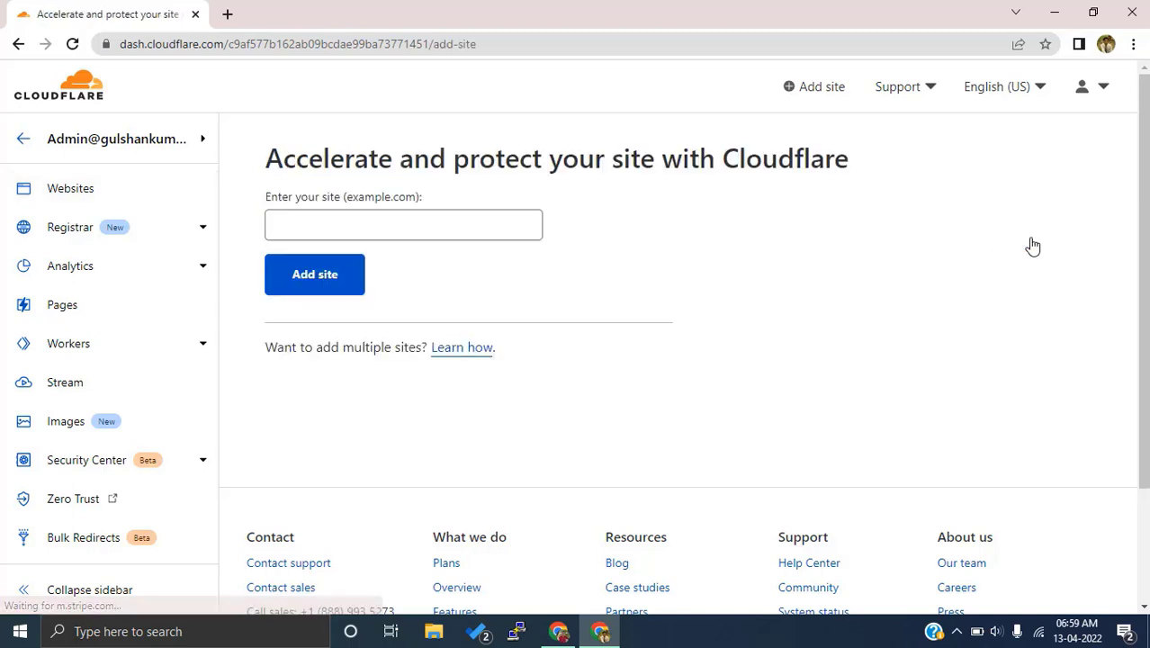
left_click(421, 232)
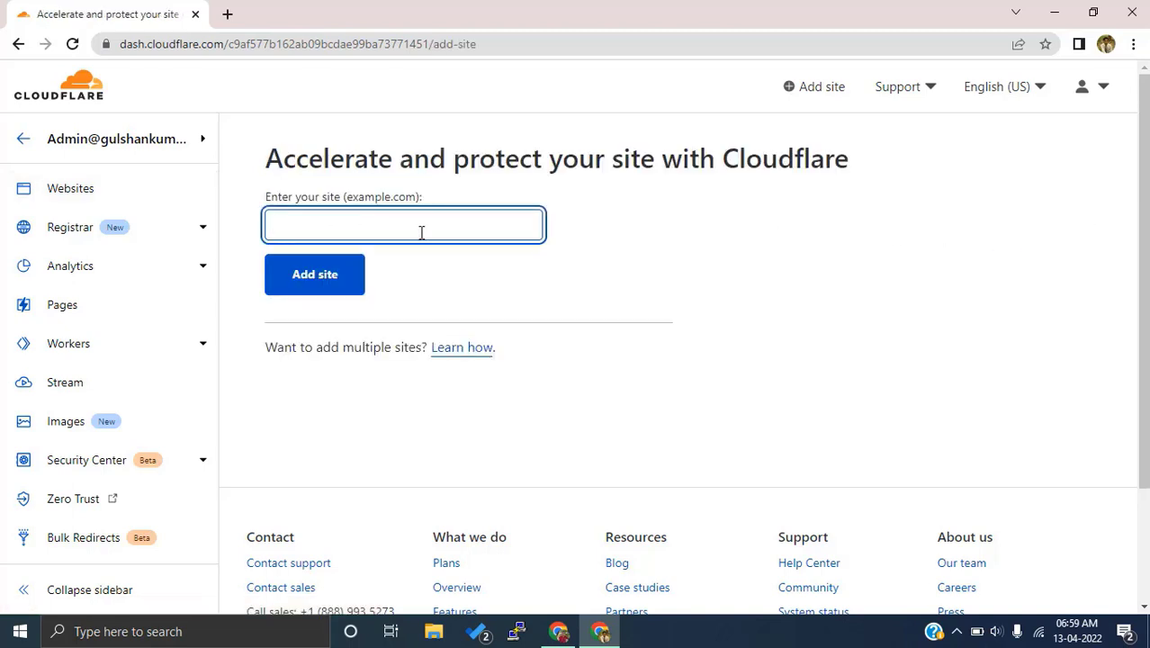
type("gulsh")
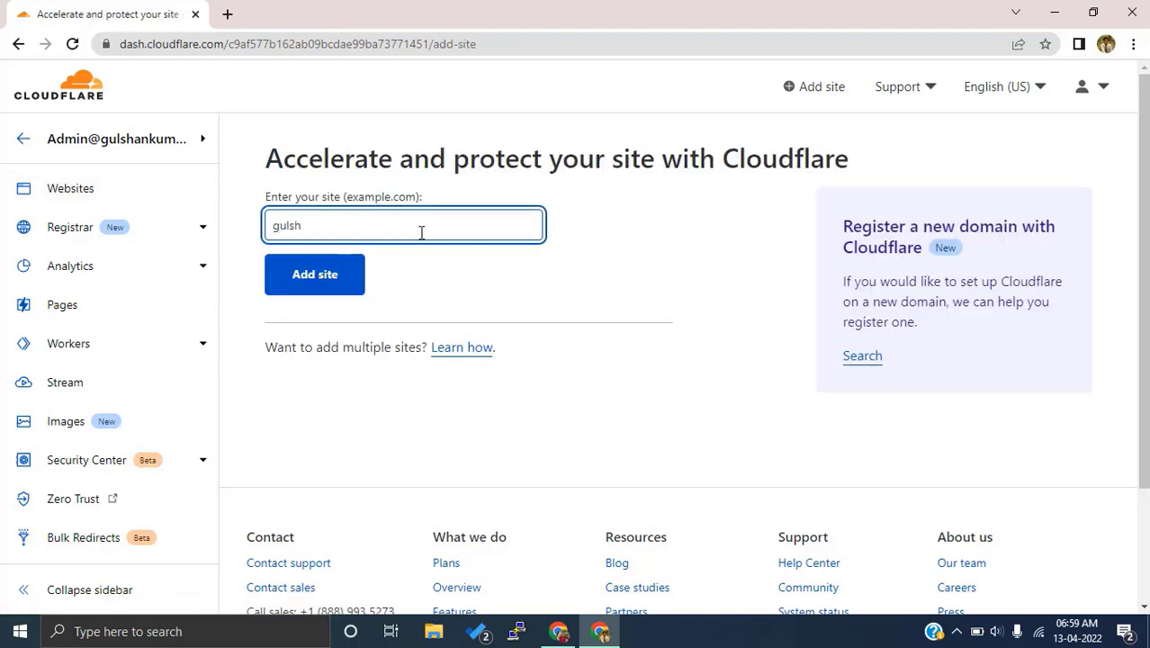
type("ankumar.org")
left_click(341, 274)
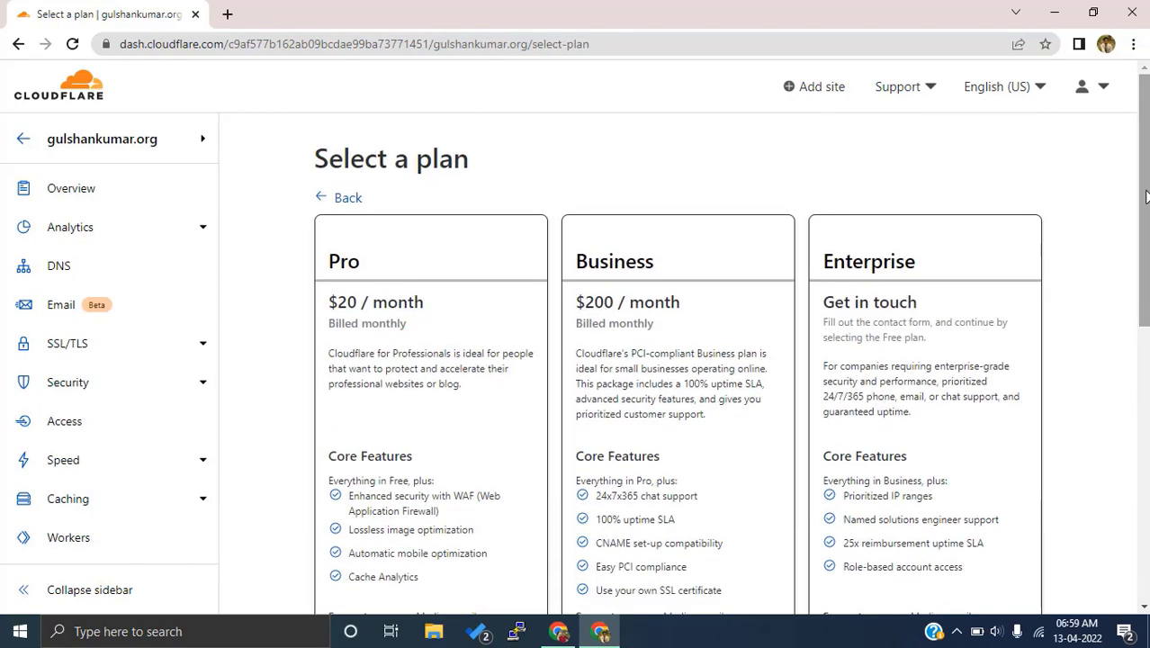
- Continue past the plan selection and the DNS records review
scroll(1145, 198, "down", 3)
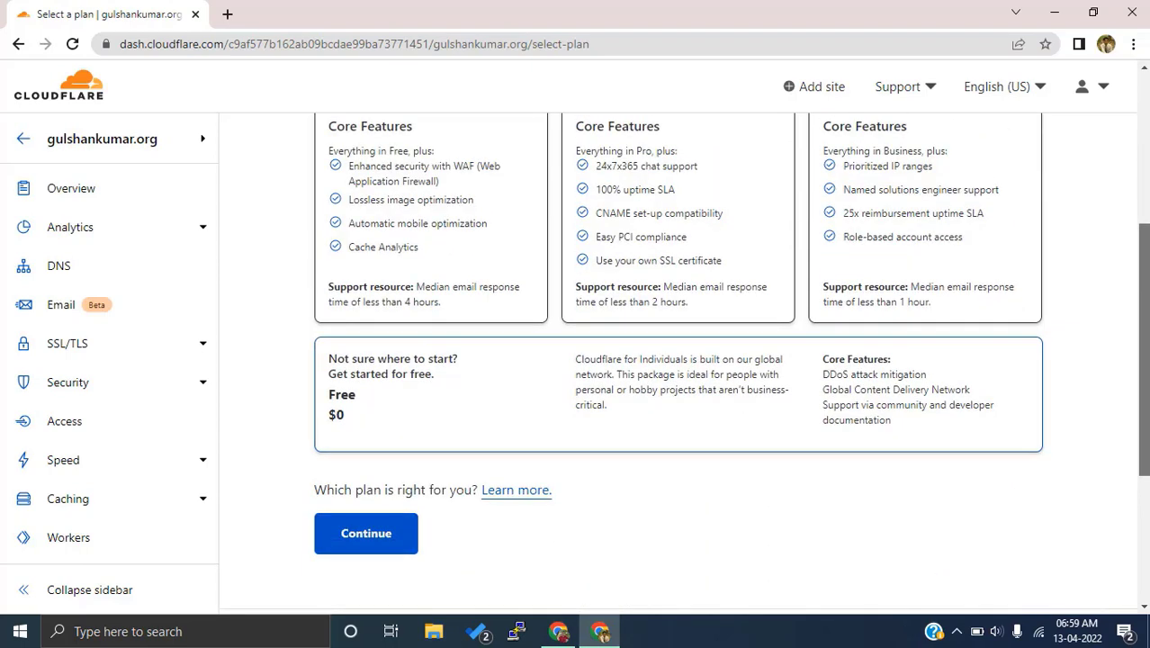
left_click(371, 515)
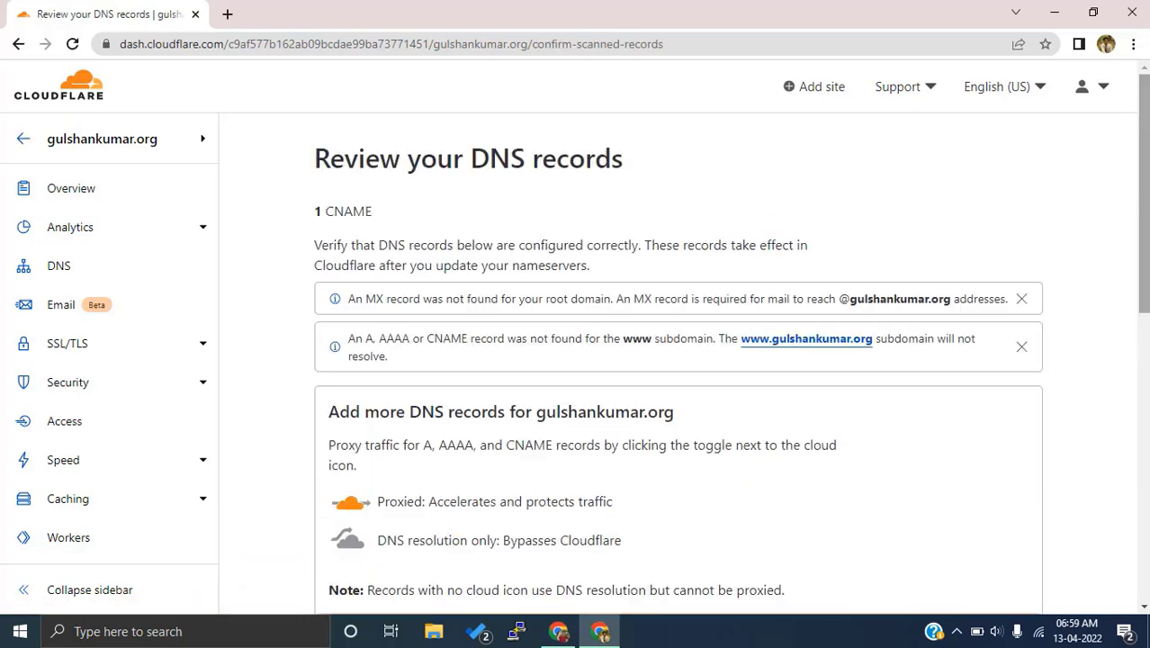
left_click_drag(1145, 258, 1144, 288)
left_click_drag(1145, 180, 1146, 380)
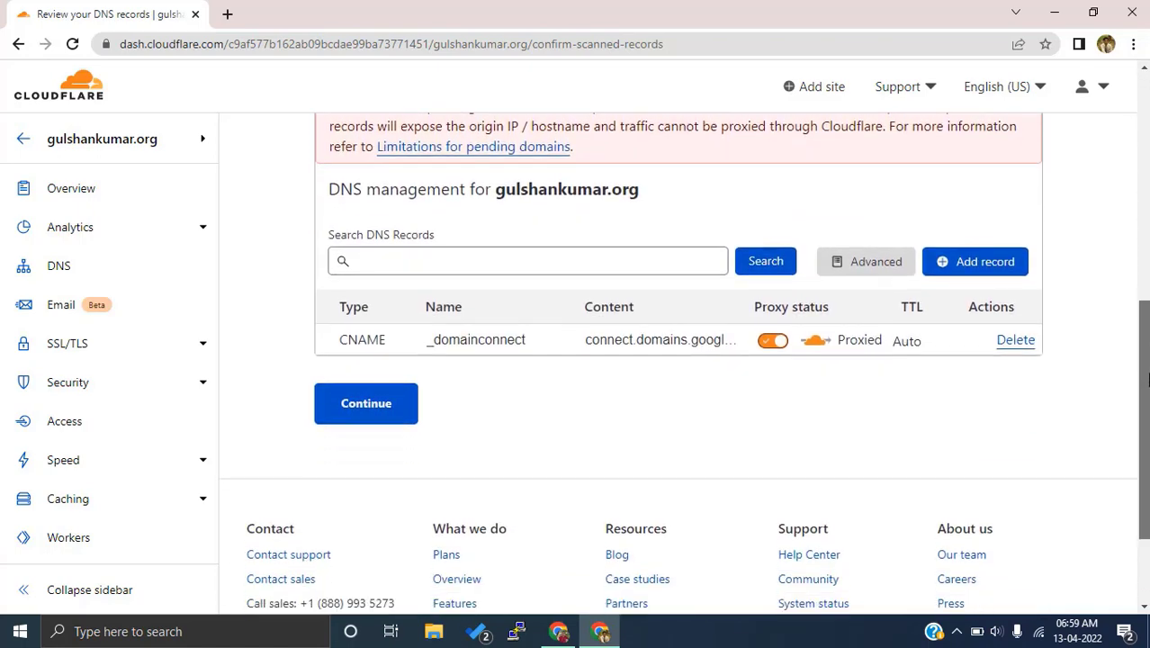
left_click(387, 421)
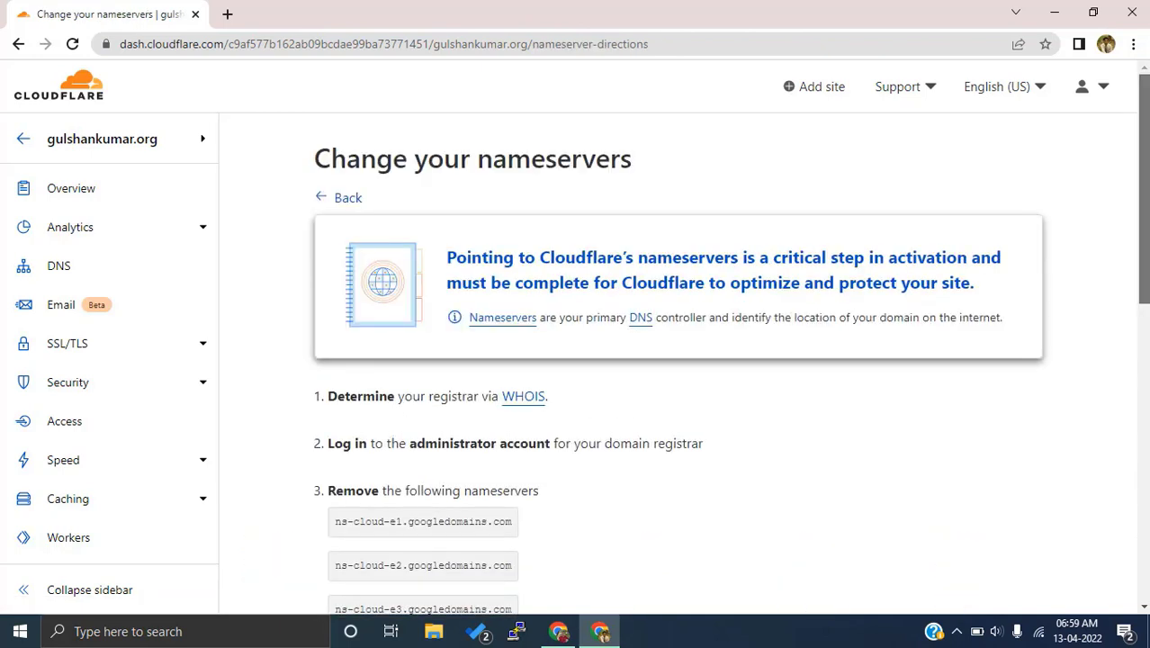
- Copy the asa.ns.cloudflare.com nameserver from the nameserver instructions
left_click_drag(1145, 182, 1144, 318)
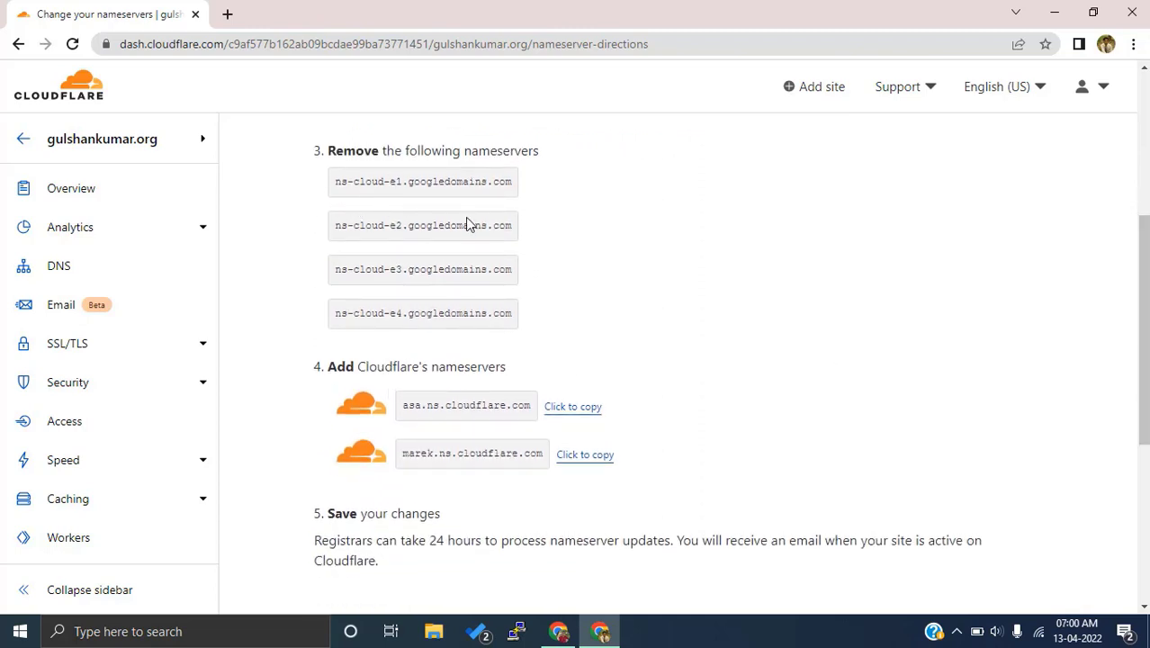
left_click(565, 407)
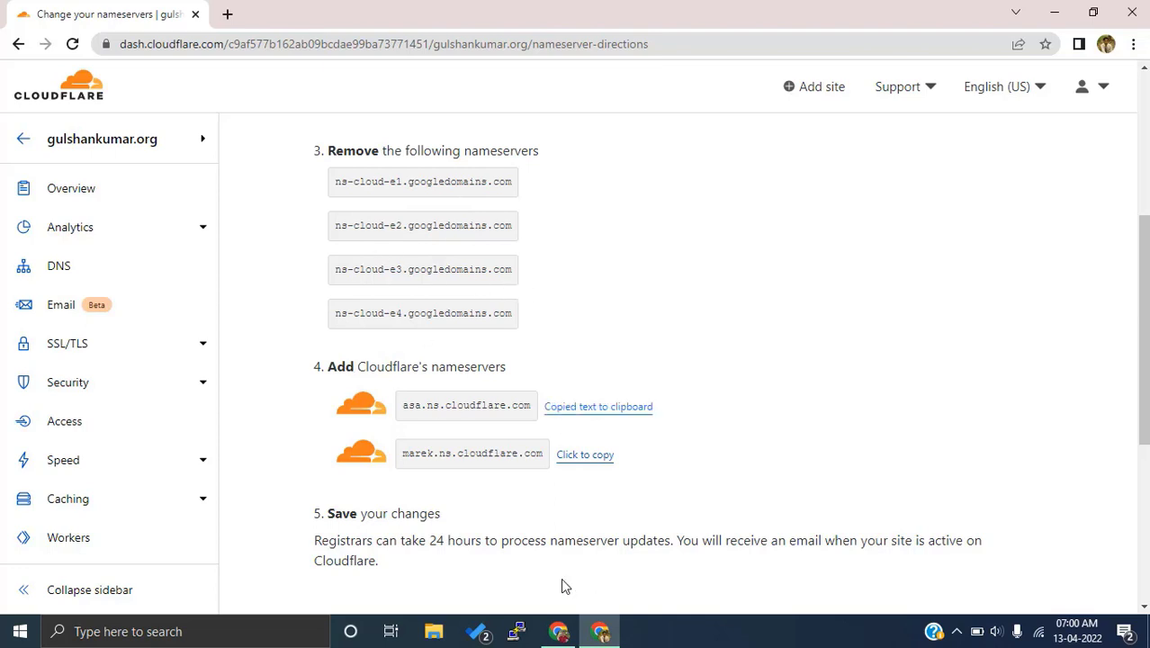
left_click(561, 630)
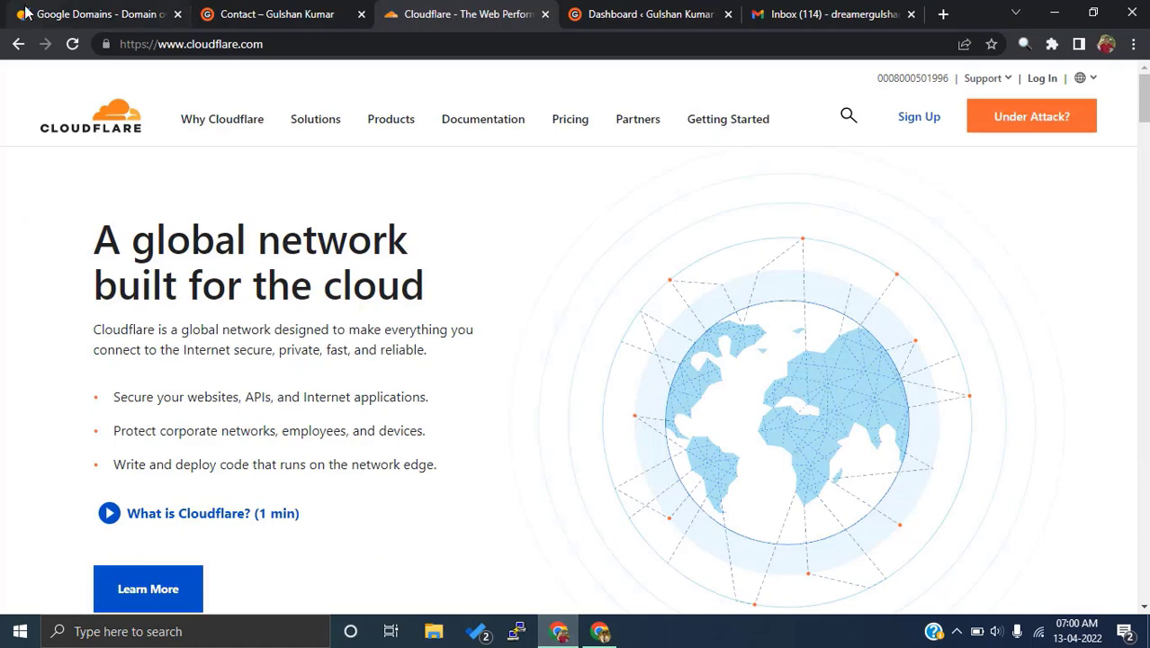
- In the domain's DNS custom name servers, set the first name server to asa.ns.cloudflare.com
left_click(90, 13)
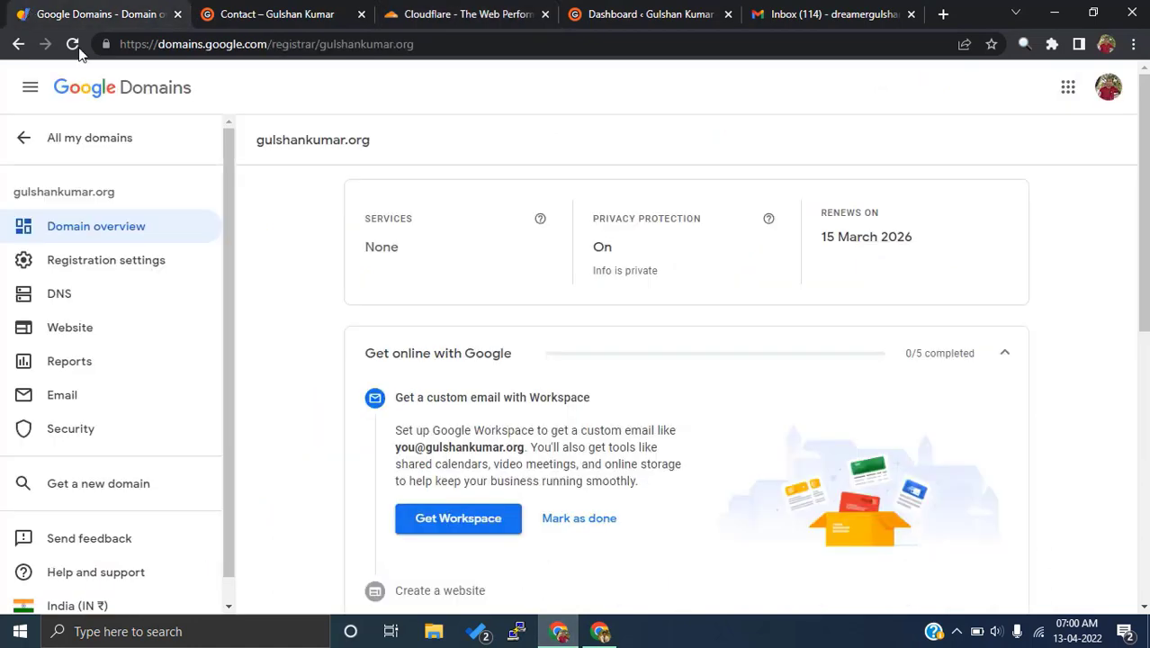
left_click(66, 307)
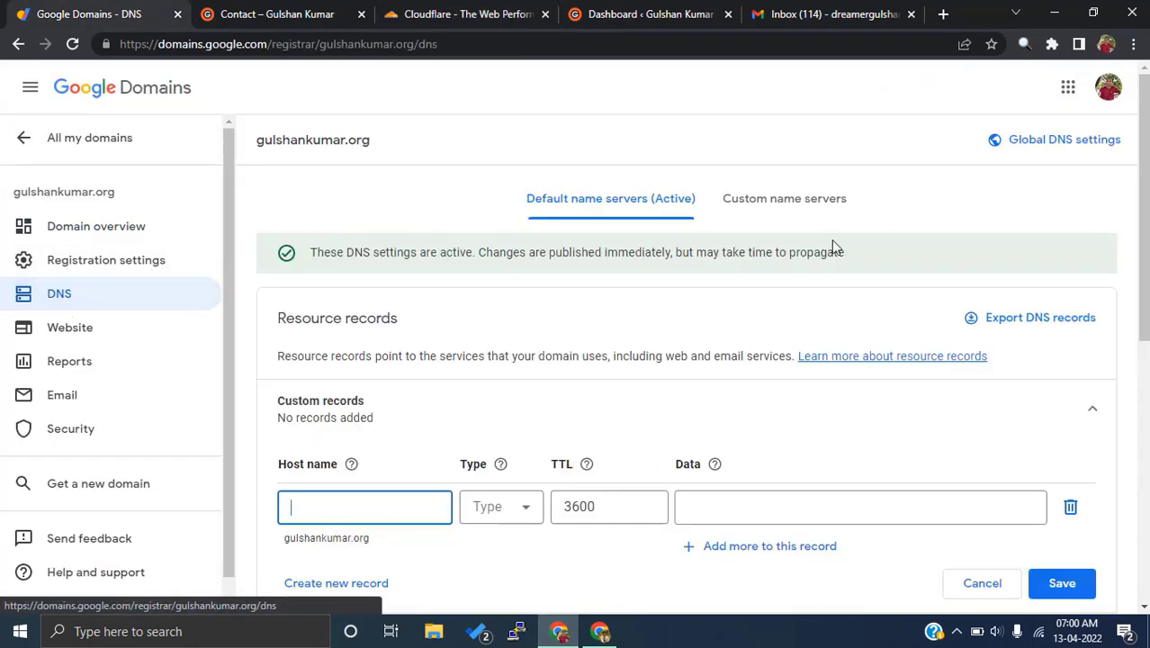
left_click(771, 216)
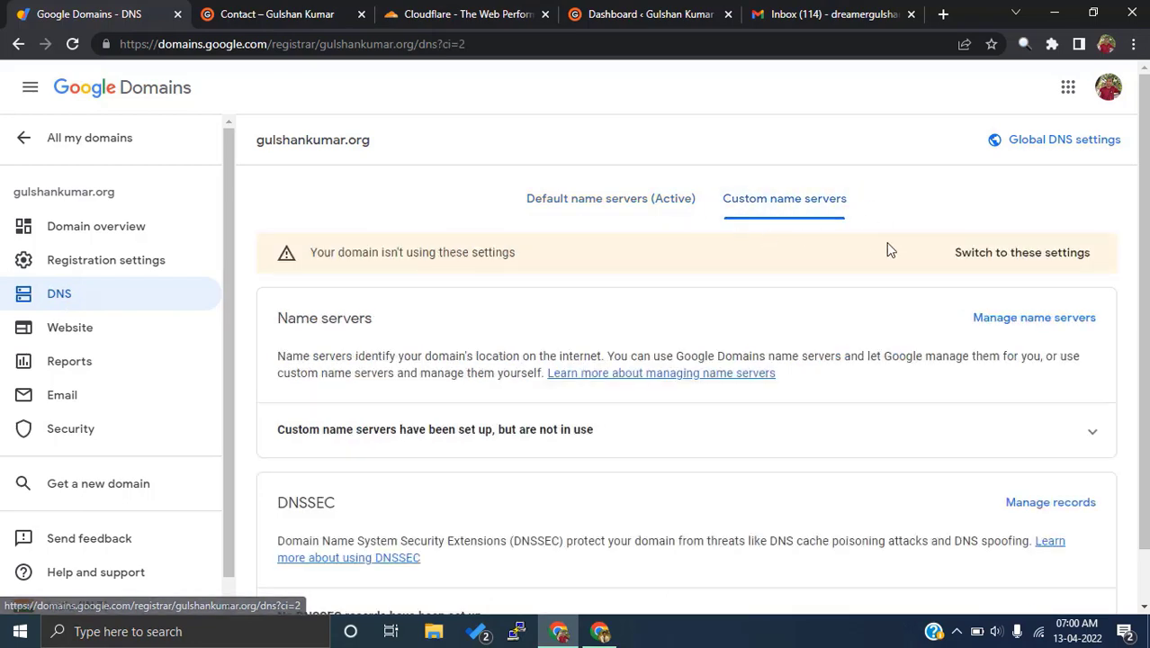
left_click(1020, 320)
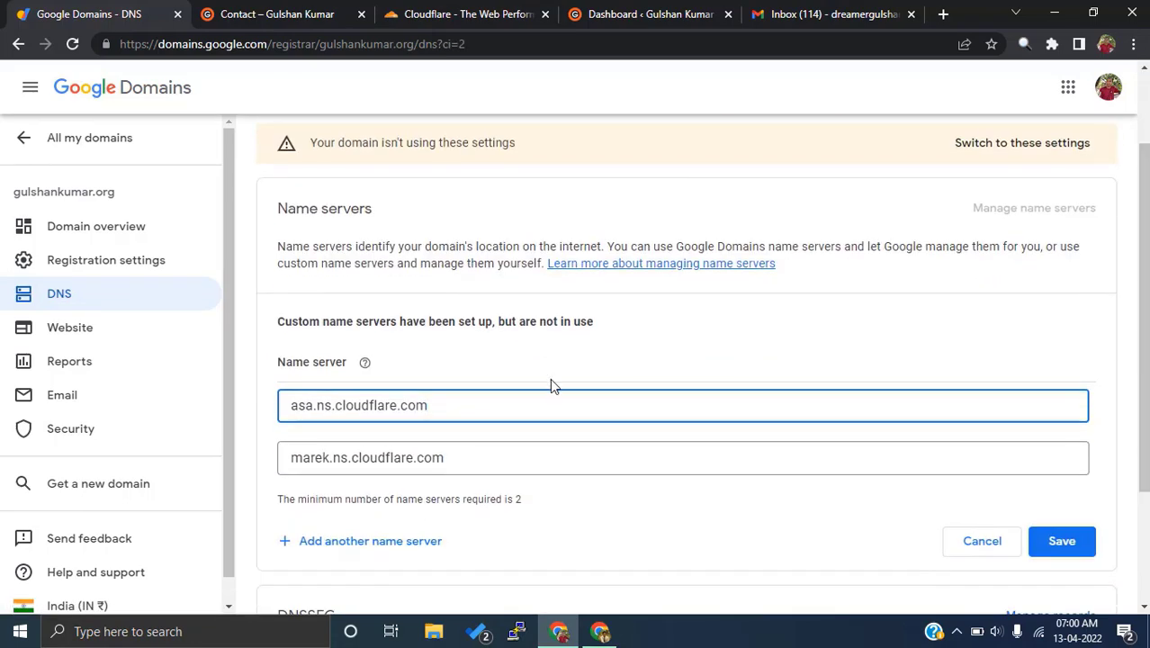
key("ctrl+a")
key("BackSpace")
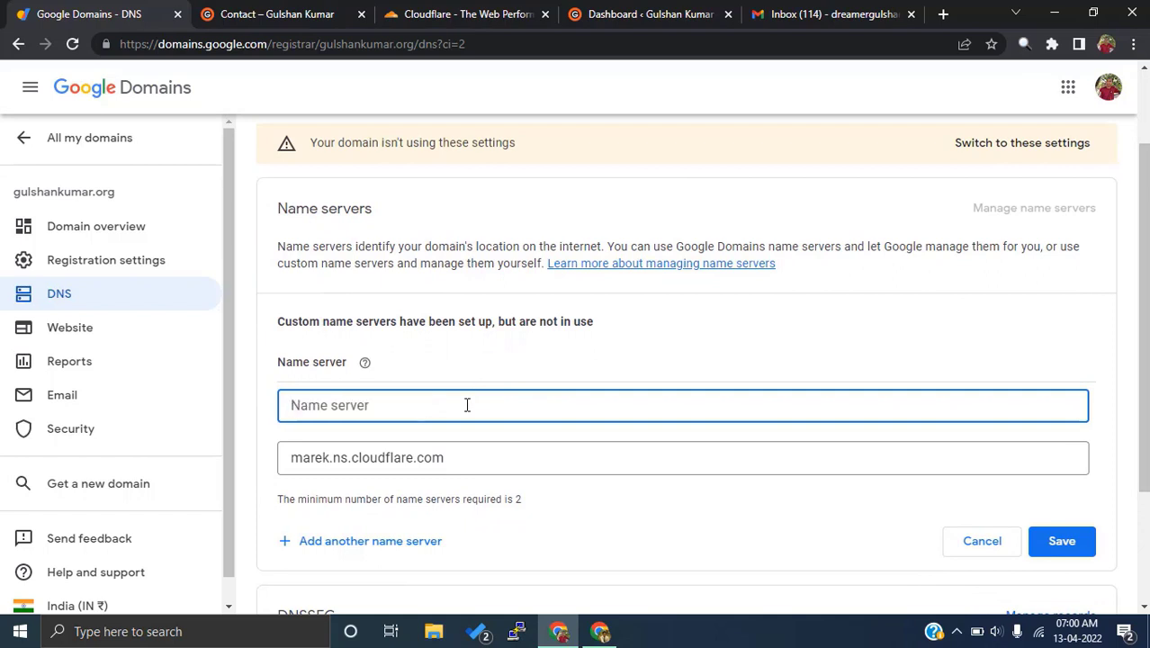
key("ctrl+v")
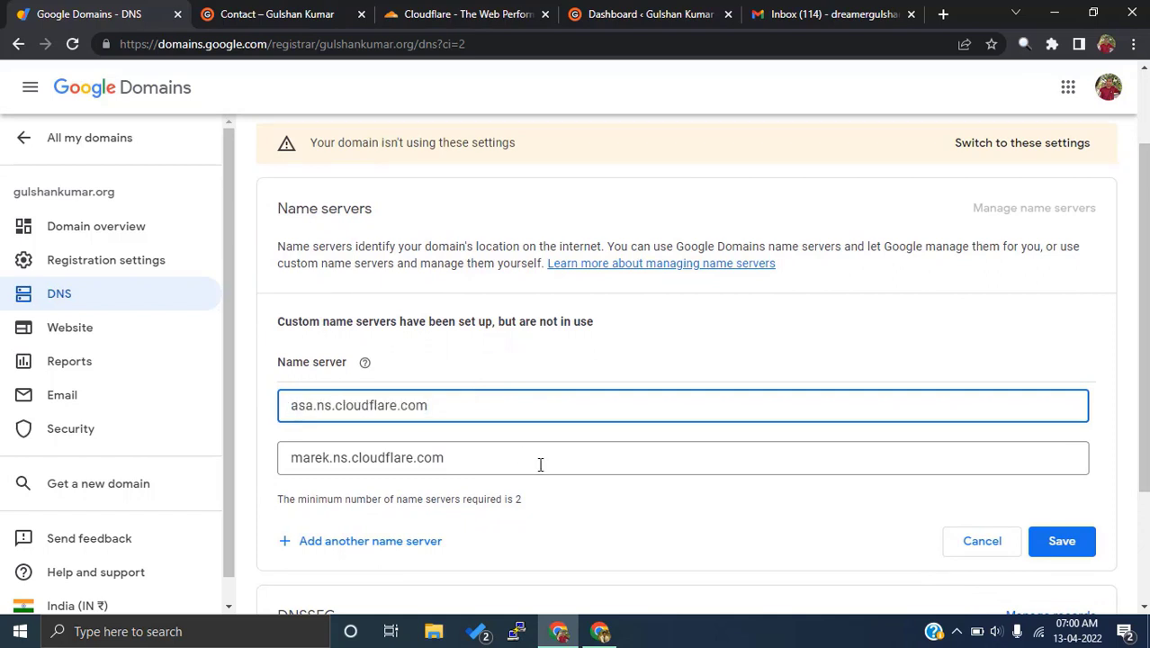
- Set marek.ns.cloudflare.com as the second name server, save, and make custom name servers active
left_click(600, 629)
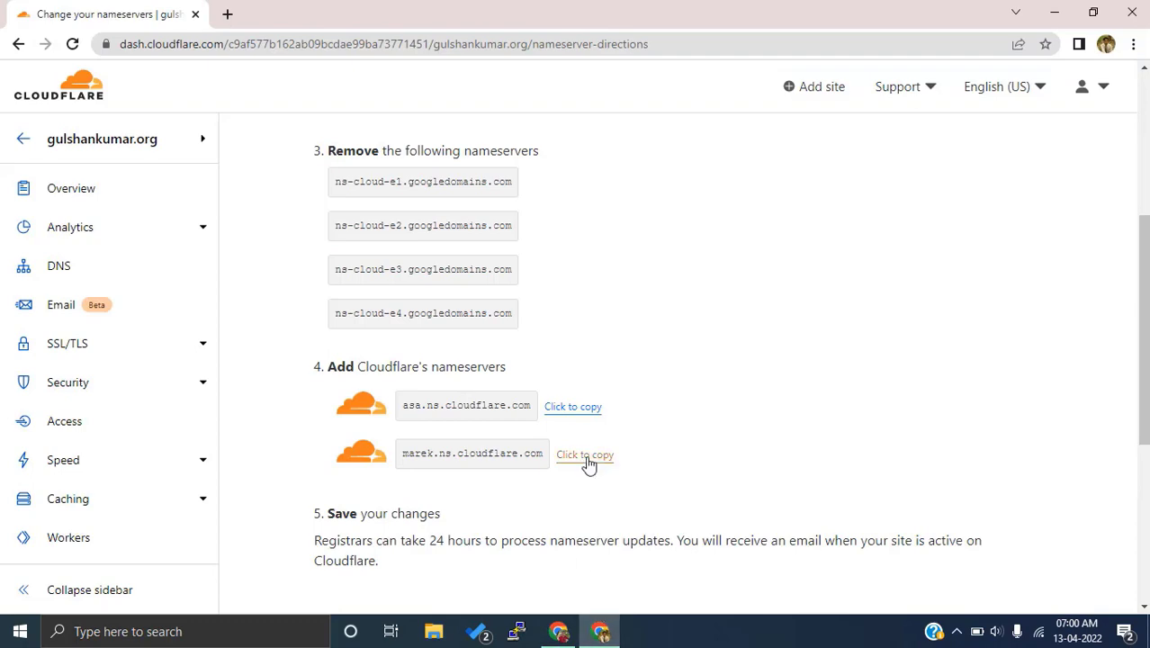
left_click(588, 463)
left_click(600, 630)
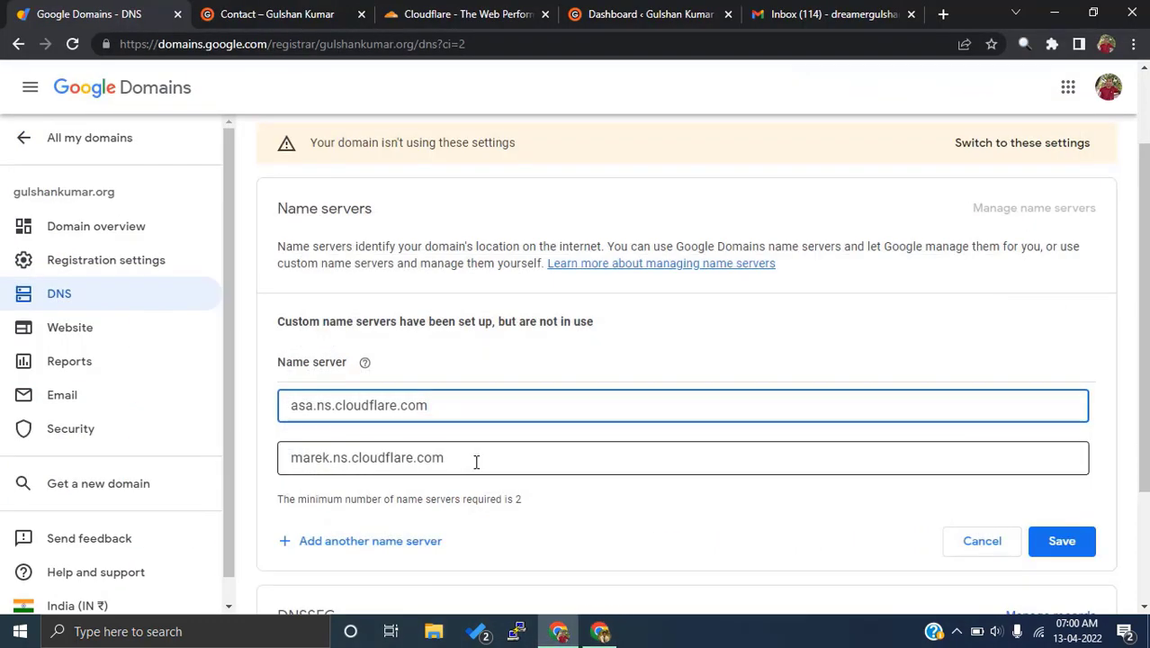
left_click_drag(477, 461, 195, 458)
key("ctrl+v")
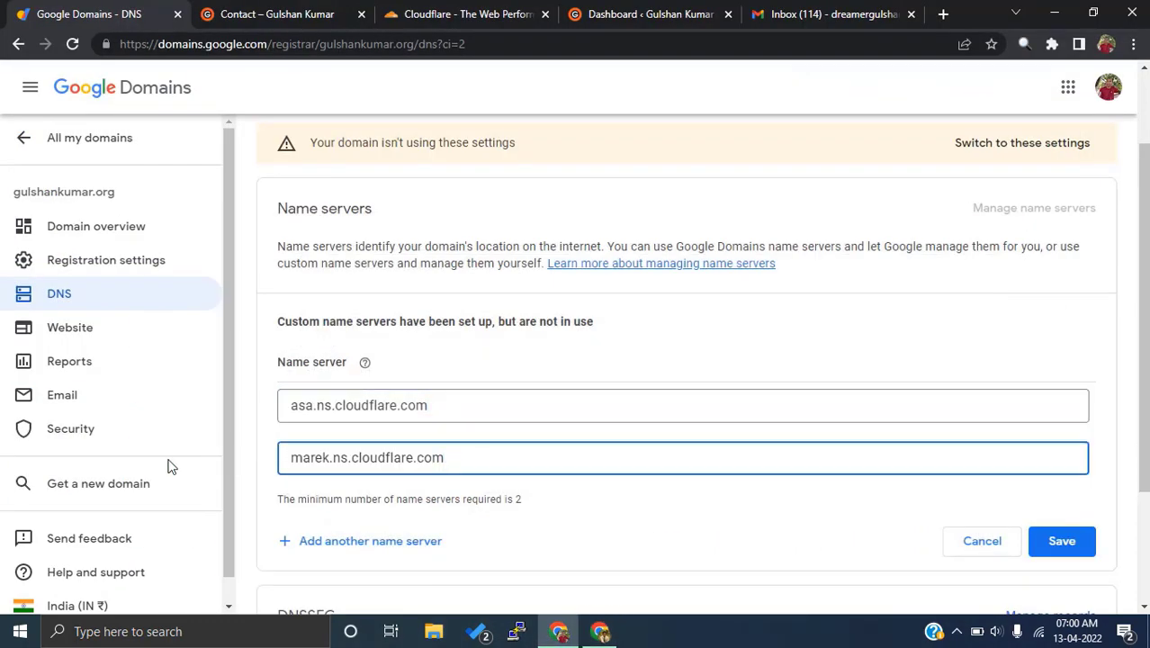
left_click(1044, 550)
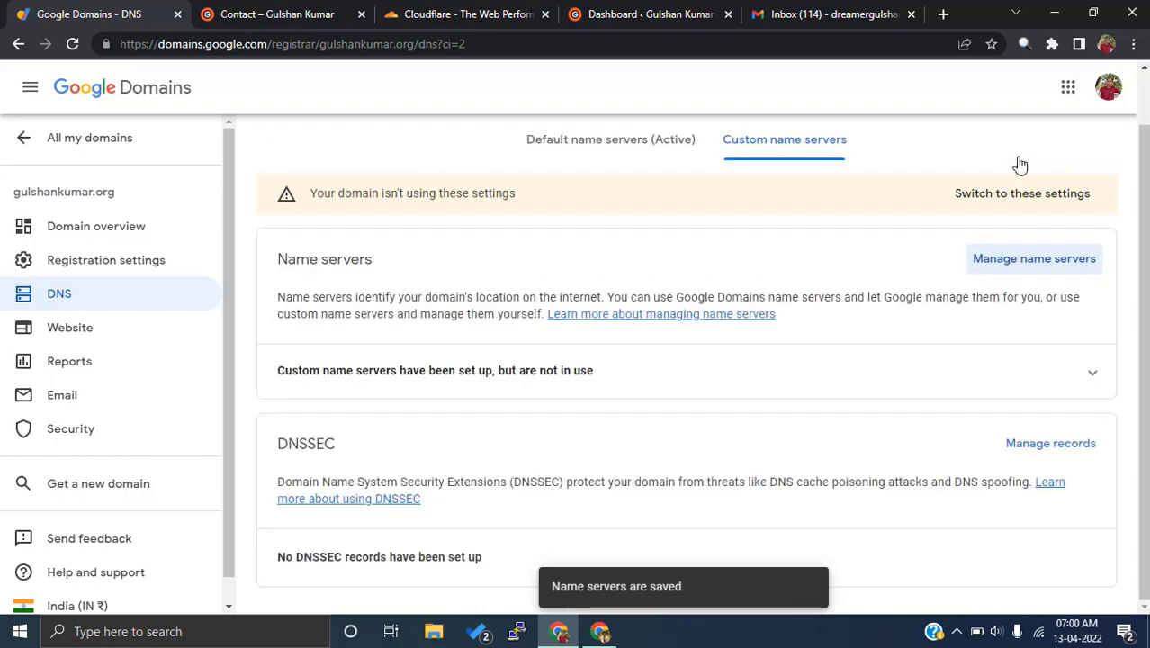
left_click(1022, 196)
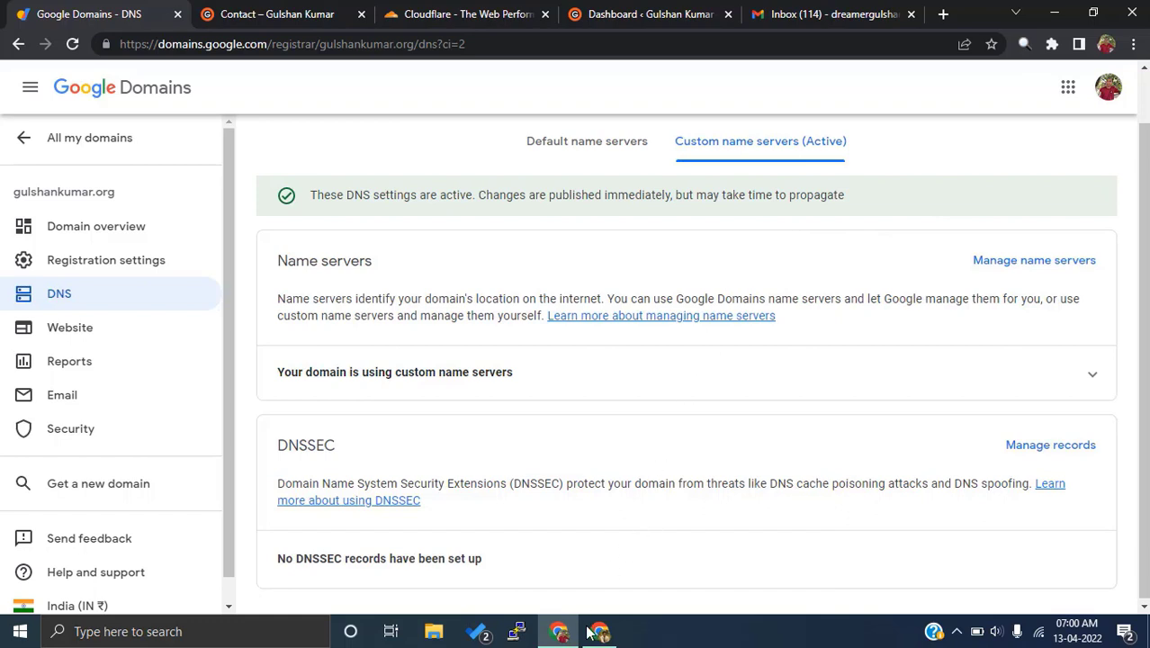
- Tell Cloudflare the gulshankumar.org nameservers are changed and postpone the Quick Start Guide
mouse_move(589, 634)
left_click(624, 545)
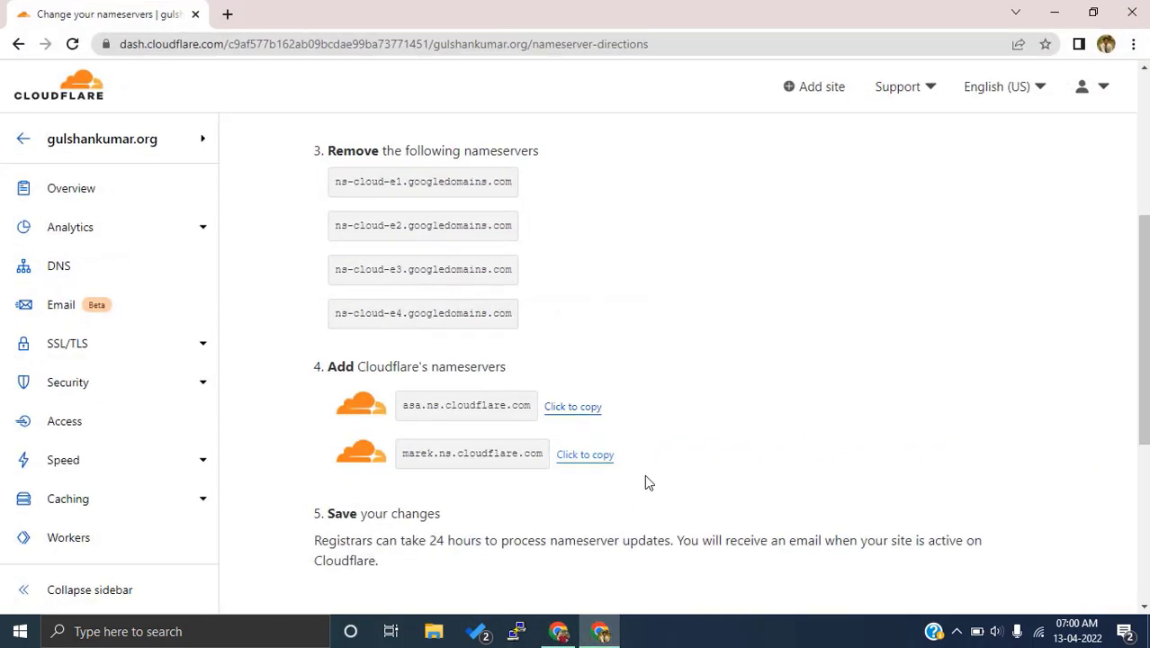
scroll(644, 483, "down", 2)
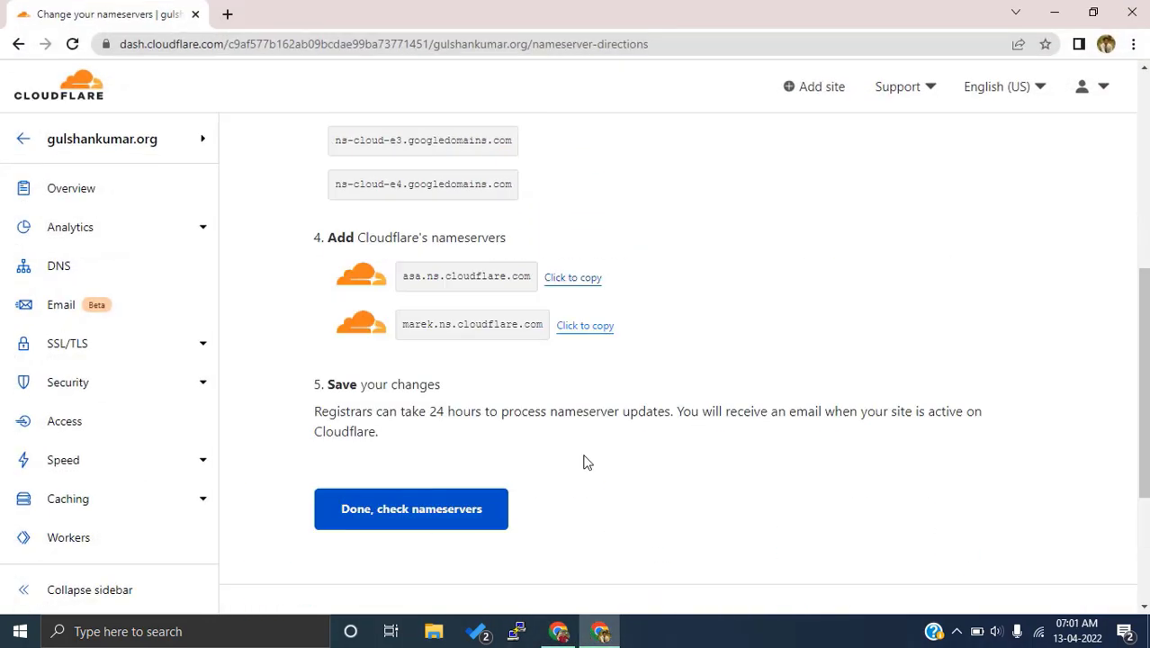
left_click(433, 510)
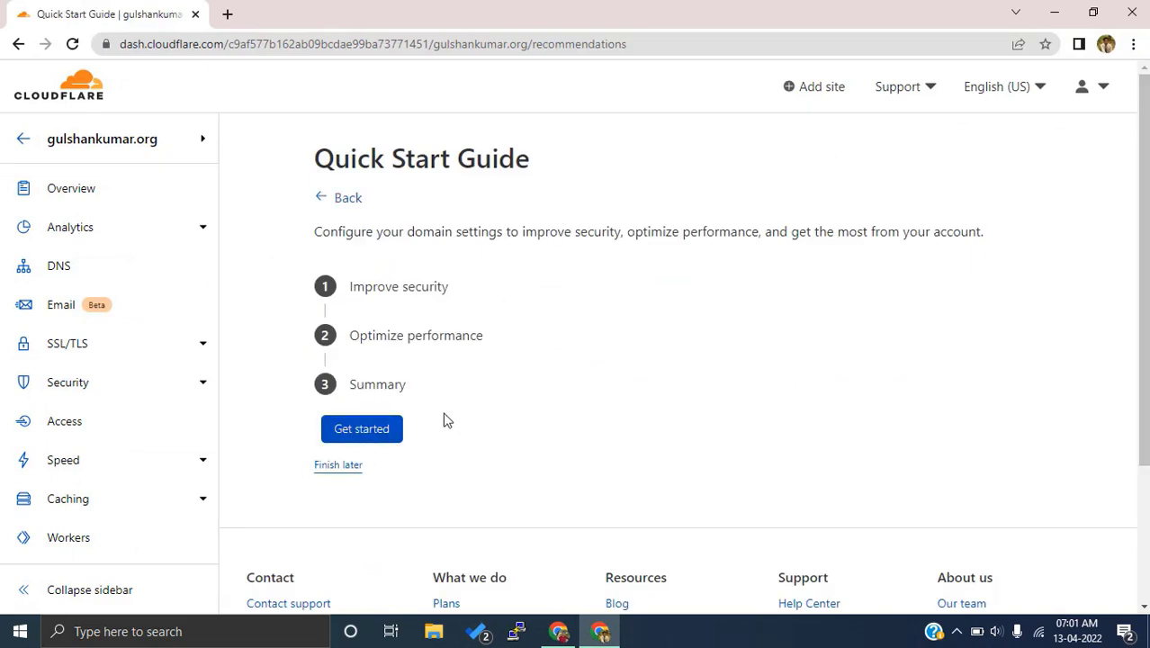
left_click(336, 467)
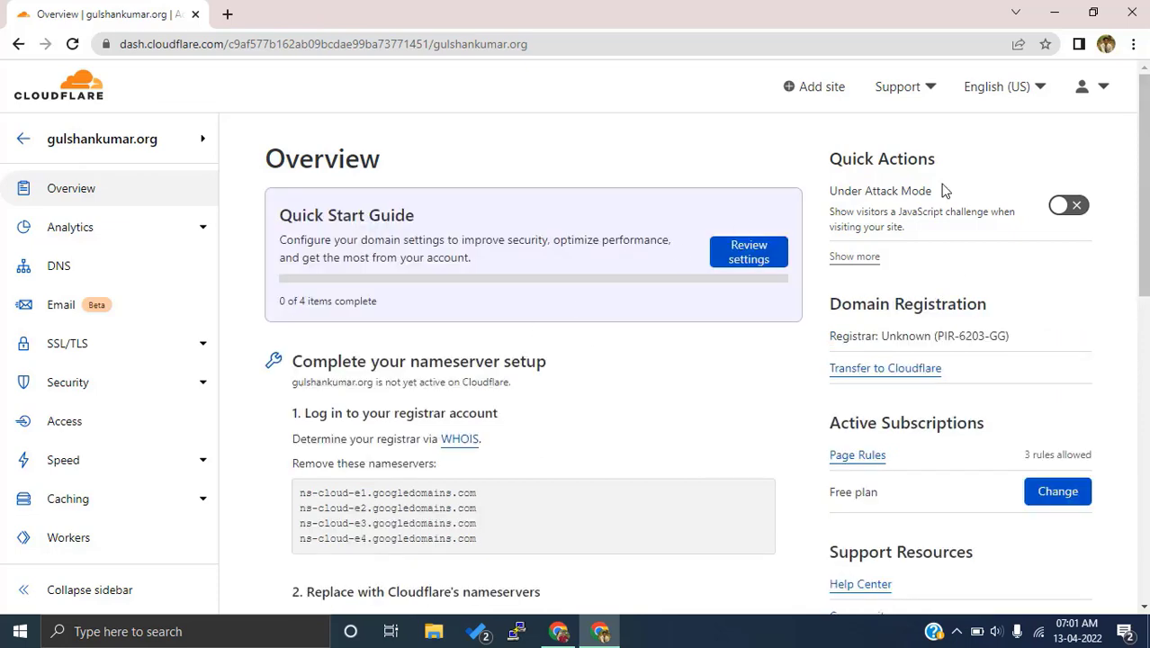
- Scroll the gulshankumar.org overview, select the domain in the page address, and open a new tab
scroll(267, 101, "down", 5)
scroll(267, 101, "up", 5)
scroll(482, 409, "down", 3)
scroll(483, 409, "up", 1)
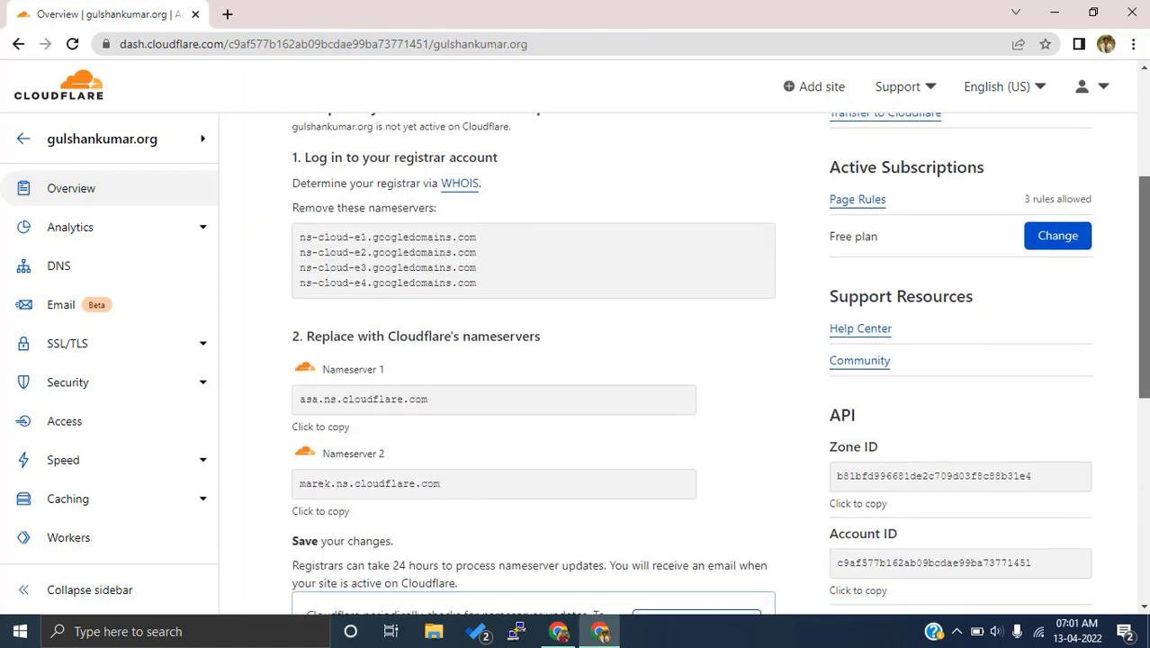
scroll(482, 409, "down", 1)
scroll(706, 345, "down", 2)
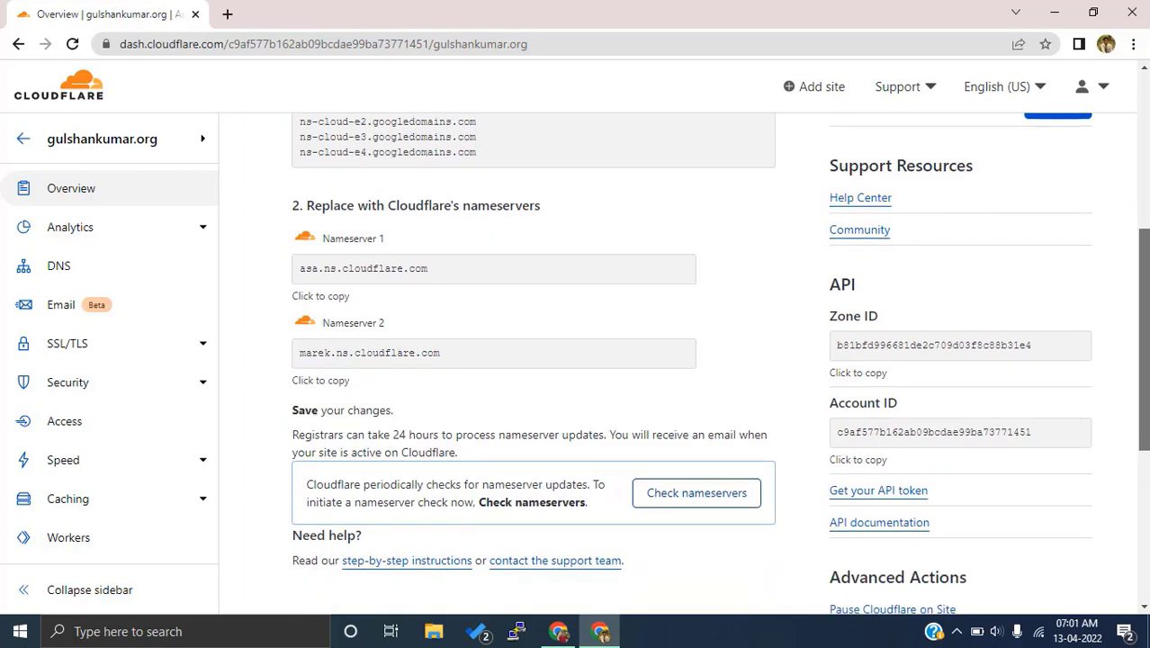
scroll(707, 344, "up", 2)
scroll(630, 360, "up", 3)
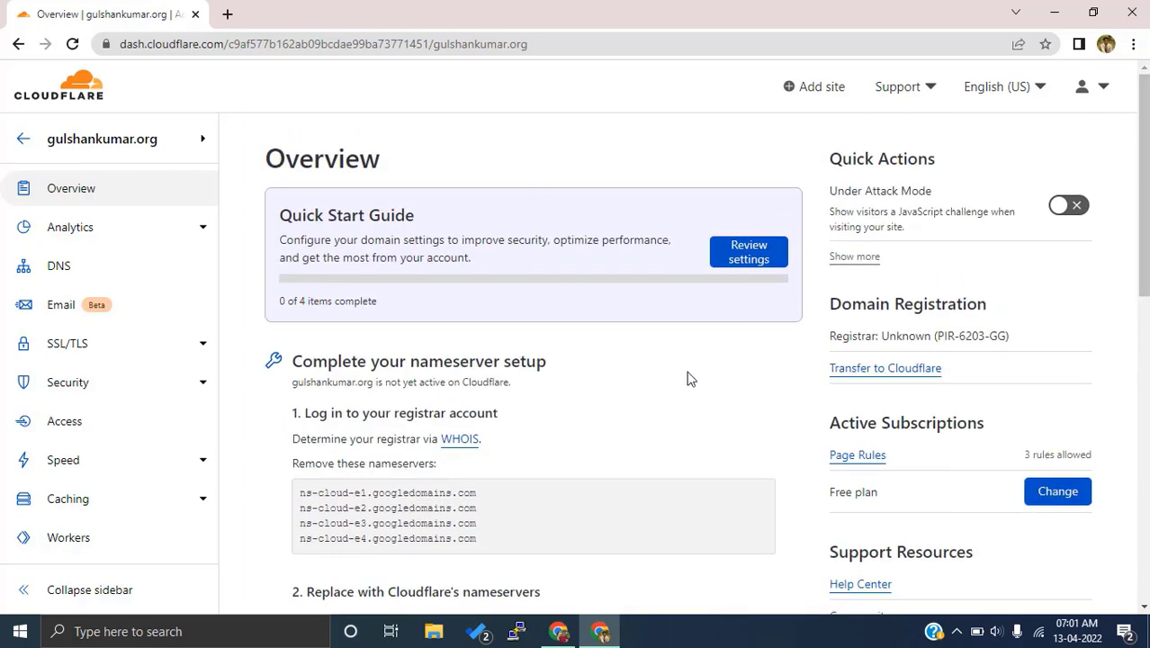
scroll(706, 345, "down", 1)
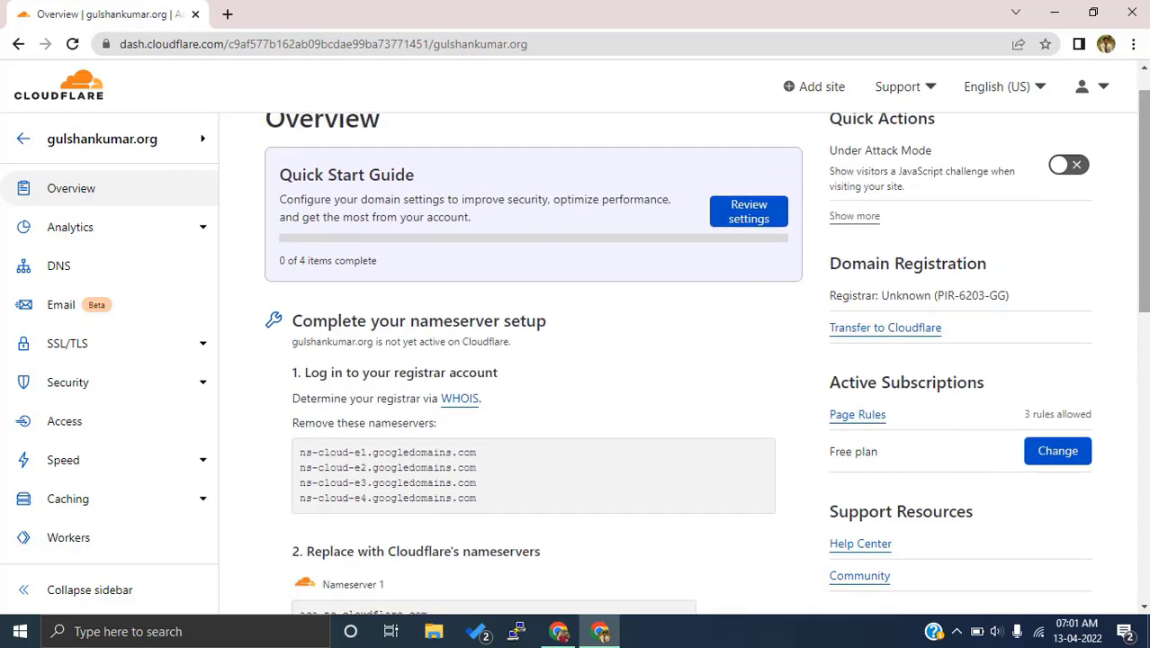
scroll(706, 345, "up", 1)
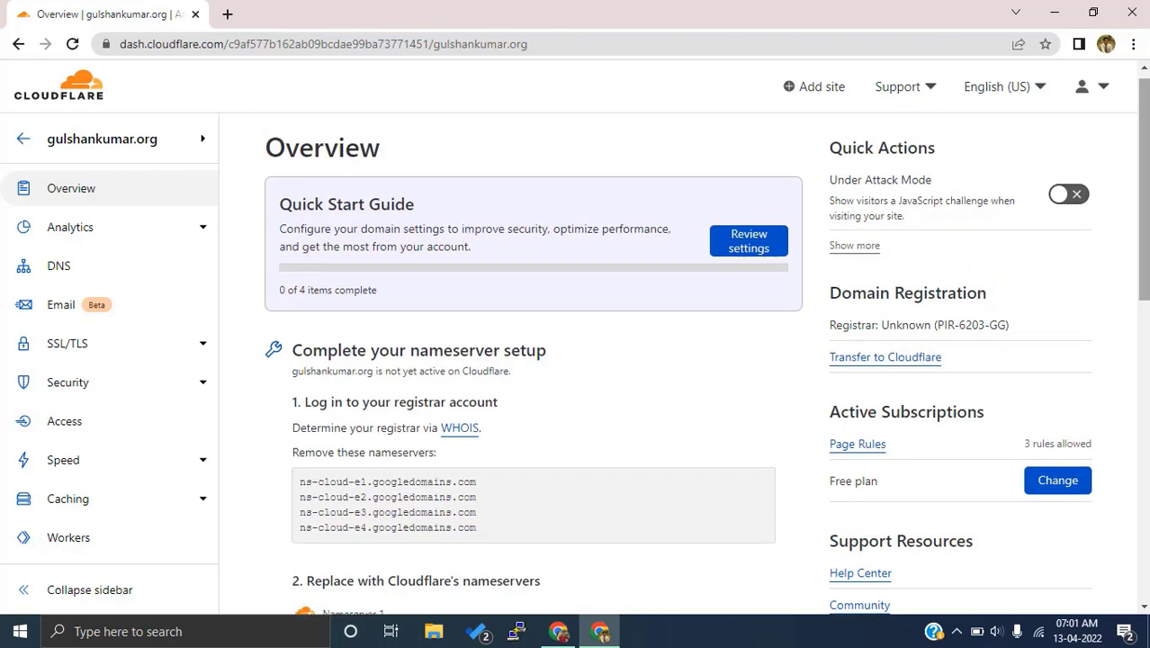
left_click_drag(1145, 204, 1145, 198)
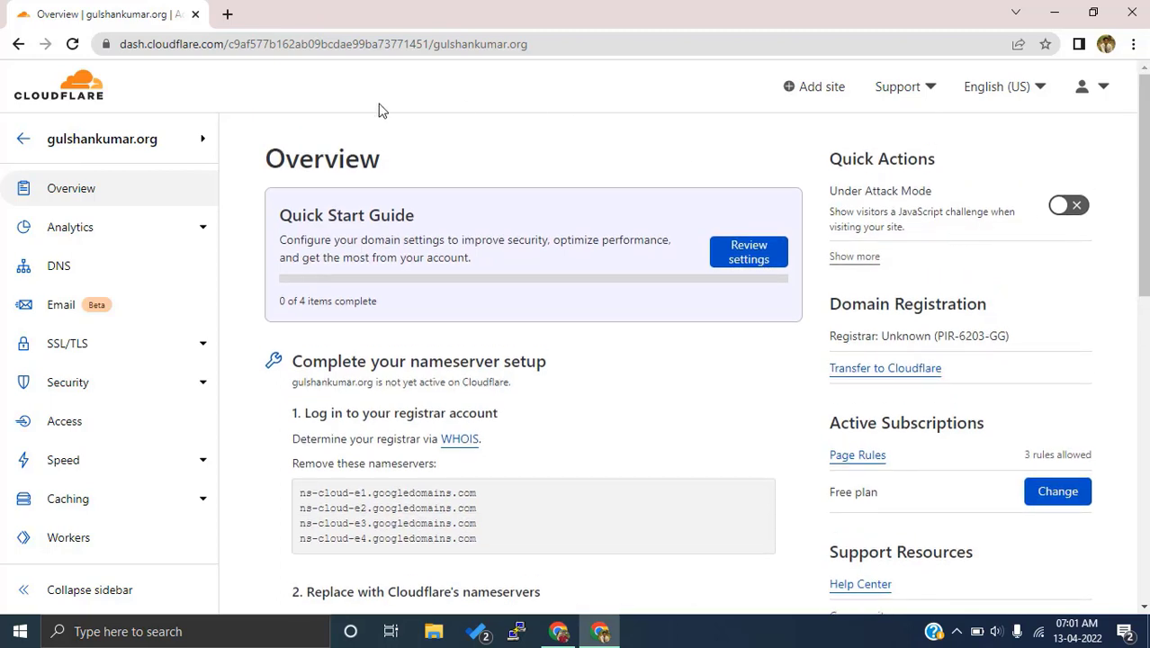
left_click_drag(573, 43, 434, 47)
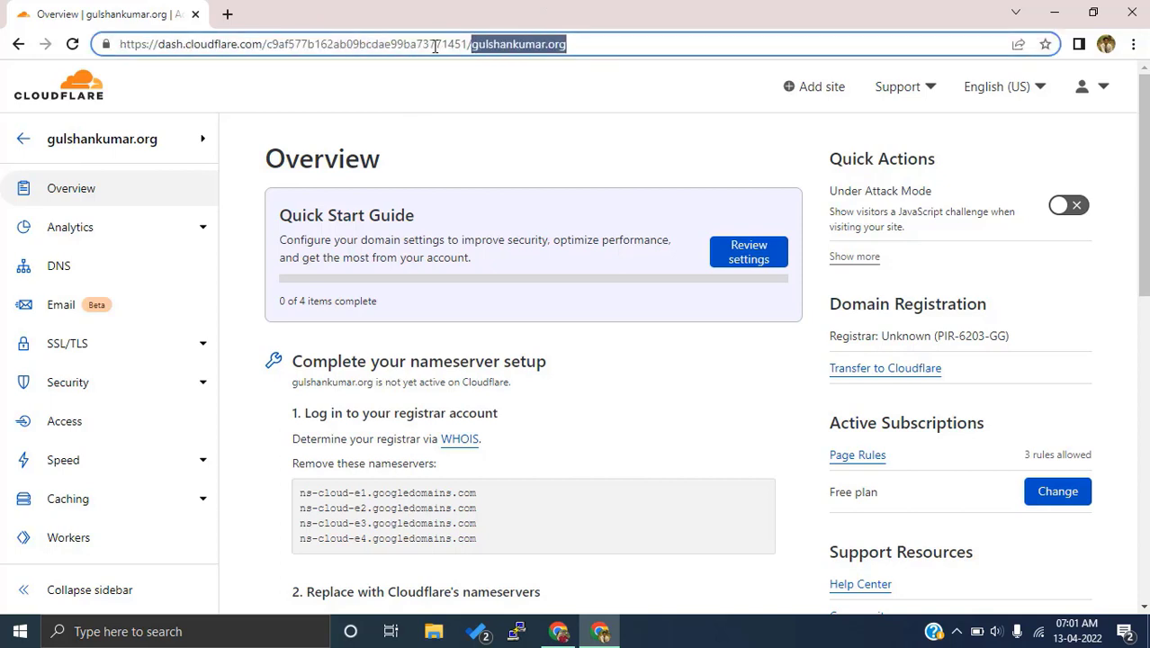
left_click(226, 16)
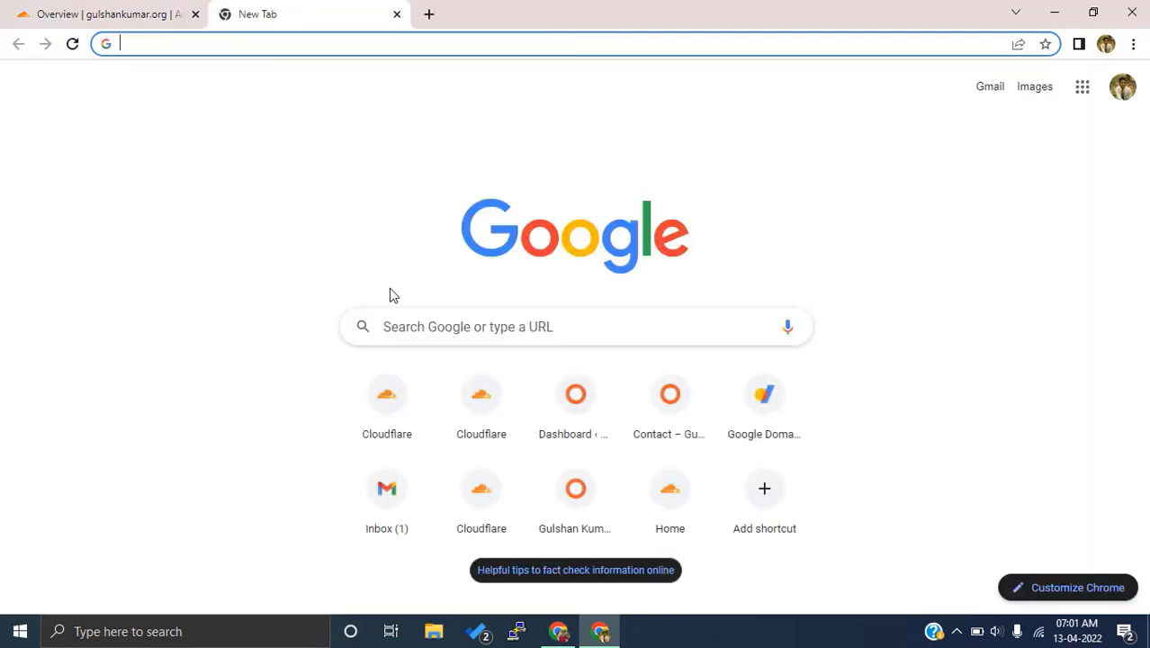
- Go to dnschecker.org
left_click(431, 316)
type("dns")
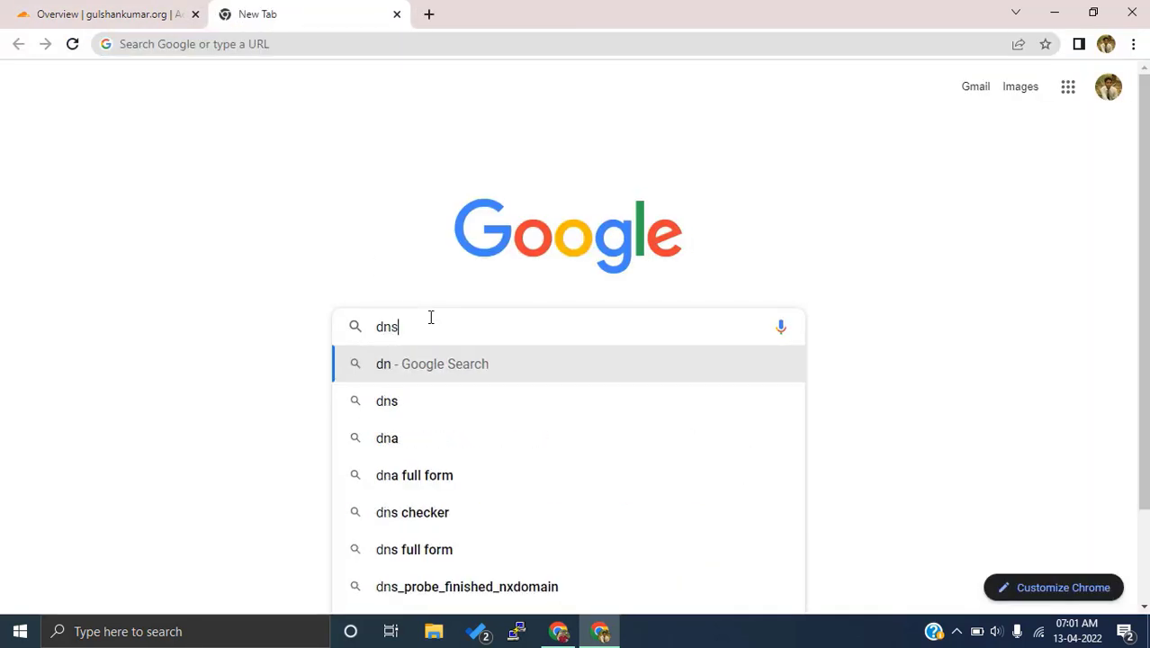
type("check")
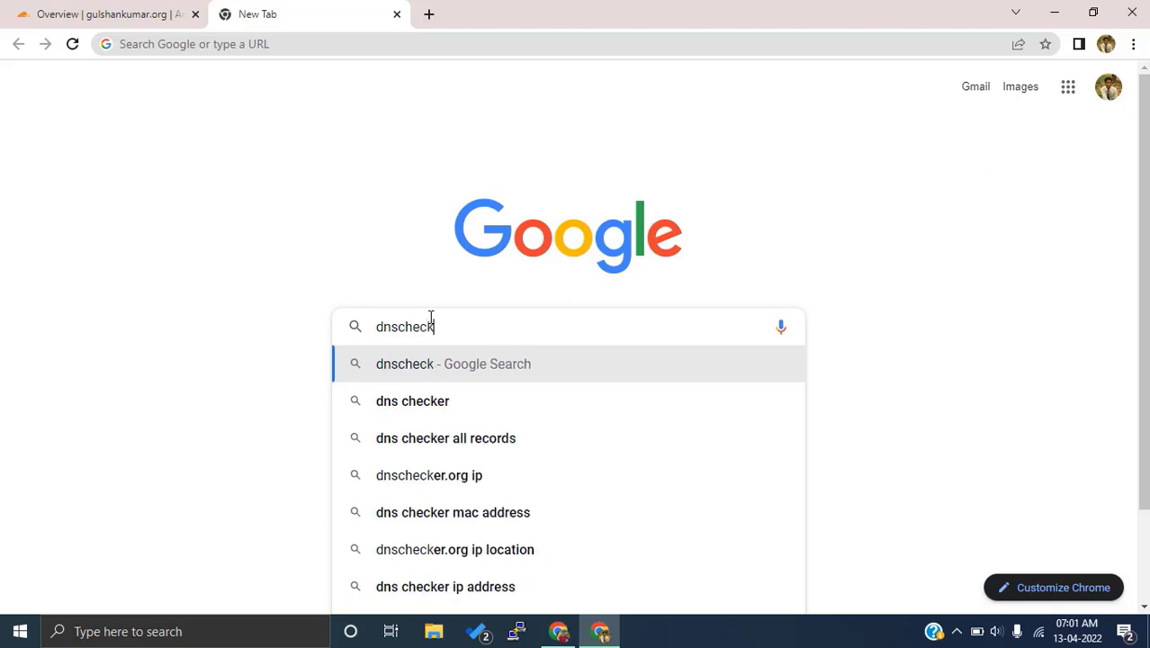
type("er.org")
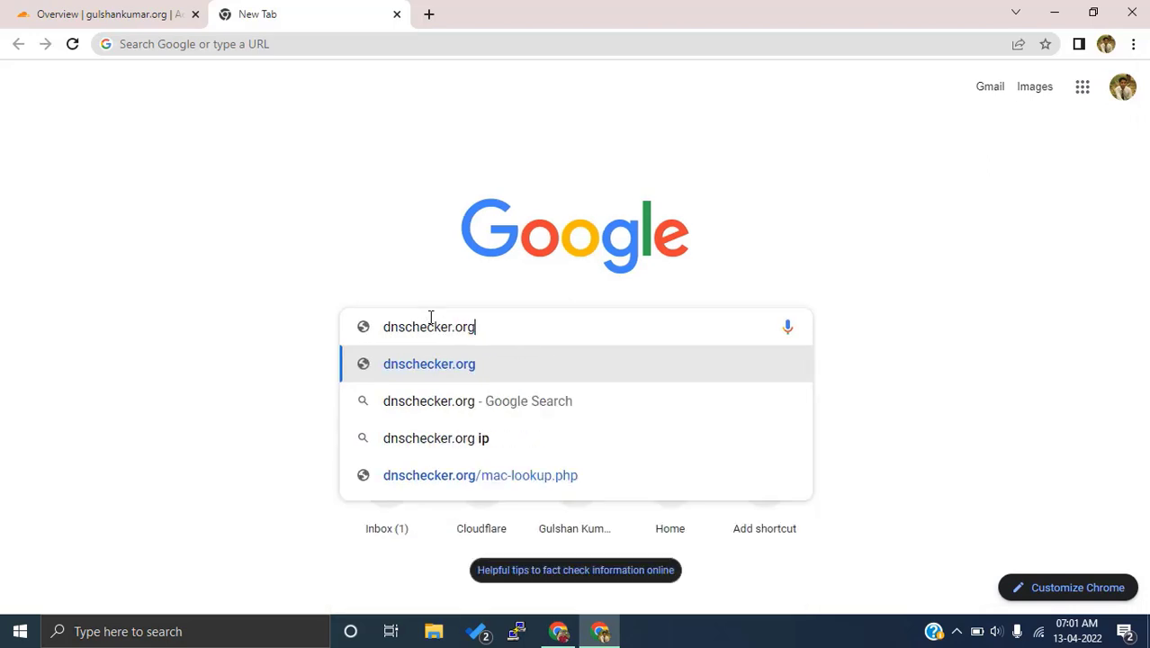
key("Return")
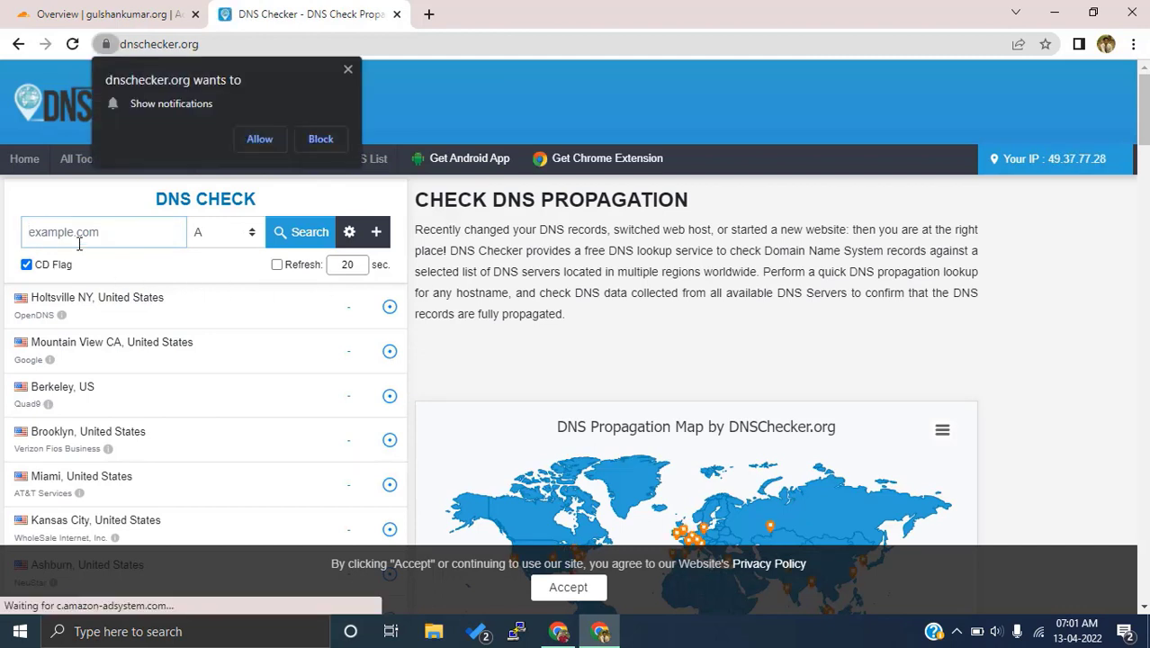
- Look up the domain's NS records worldwide, blocking the notification prompt, and review the Google name-server results
key("ctrl+v")
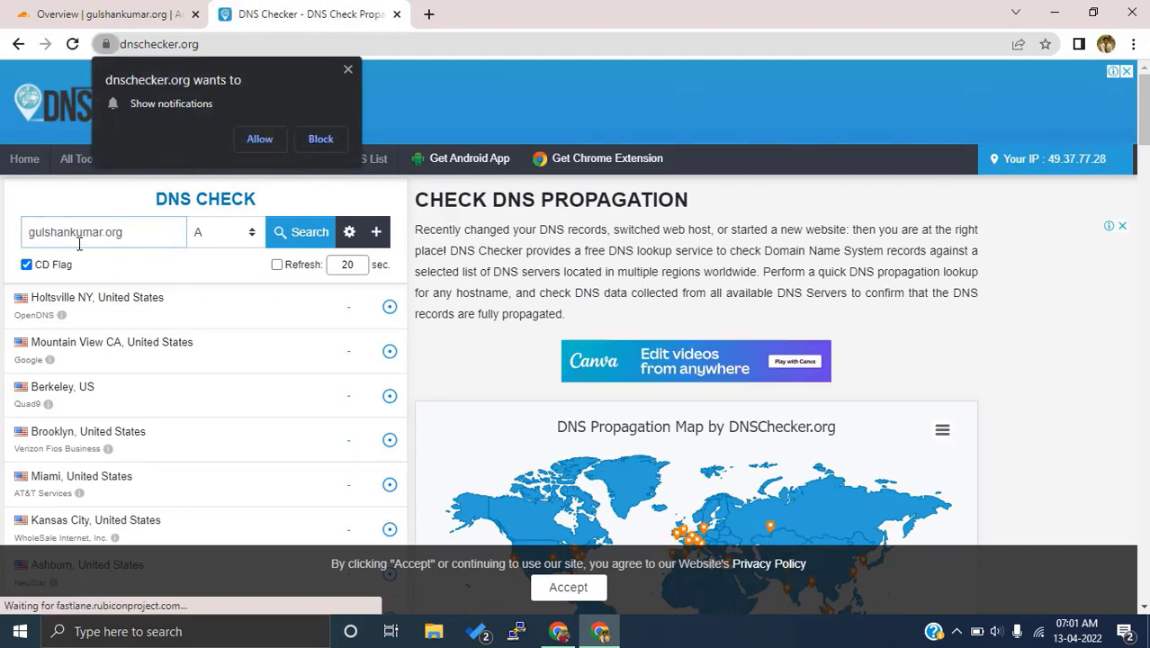
left_click(226, 236)
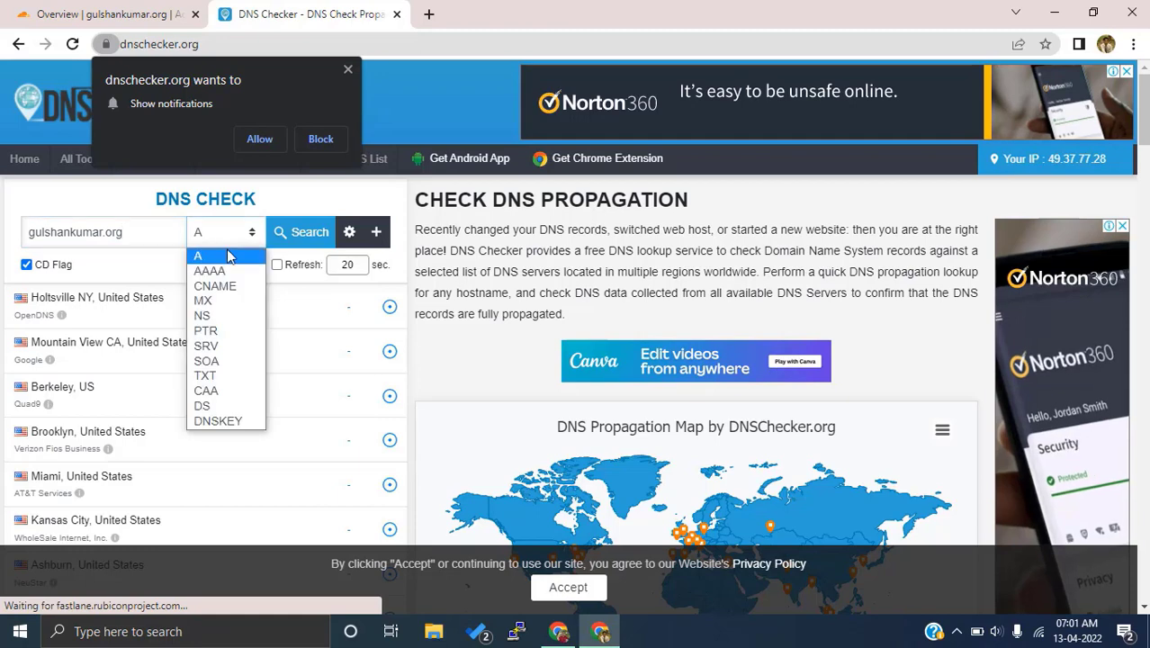
left_click(236, 323)
left_click(301, 233)
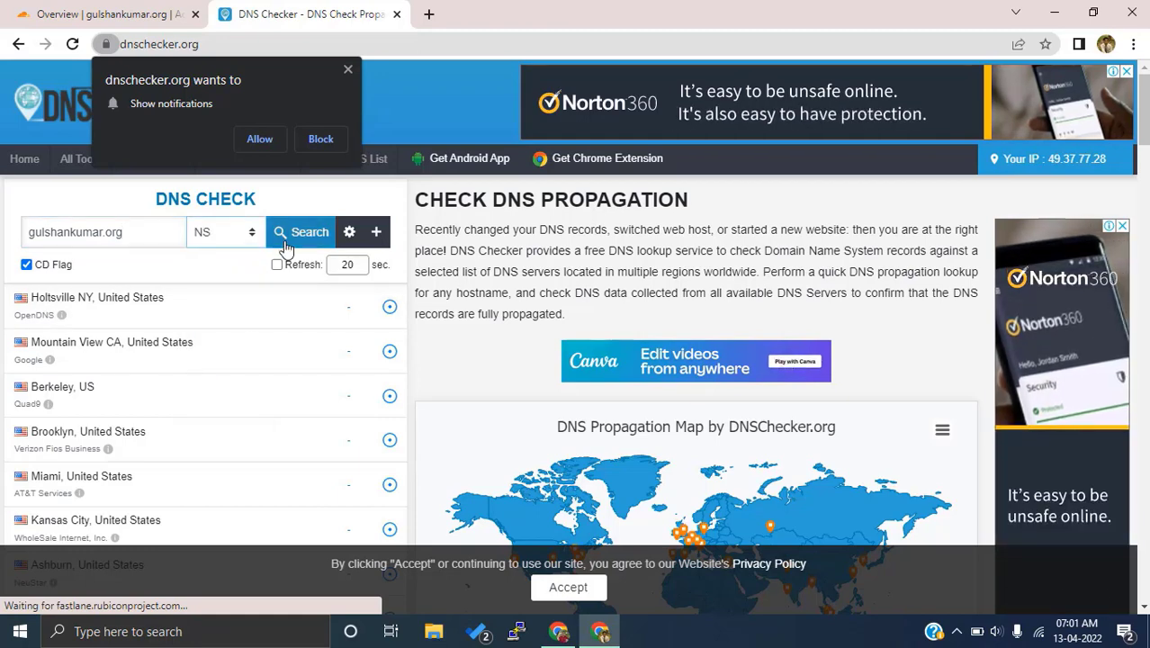
left_click(305, 141)
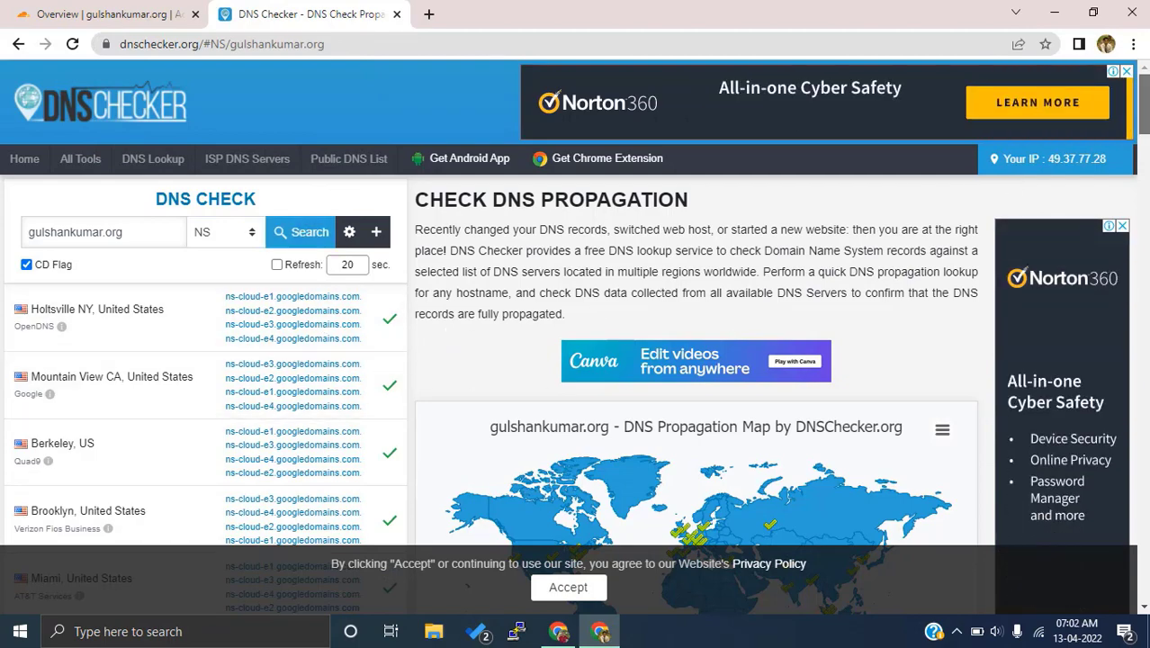
scroll(658, 287, "down", 3)
left_click_drag(1145, 147, 1144, 120)
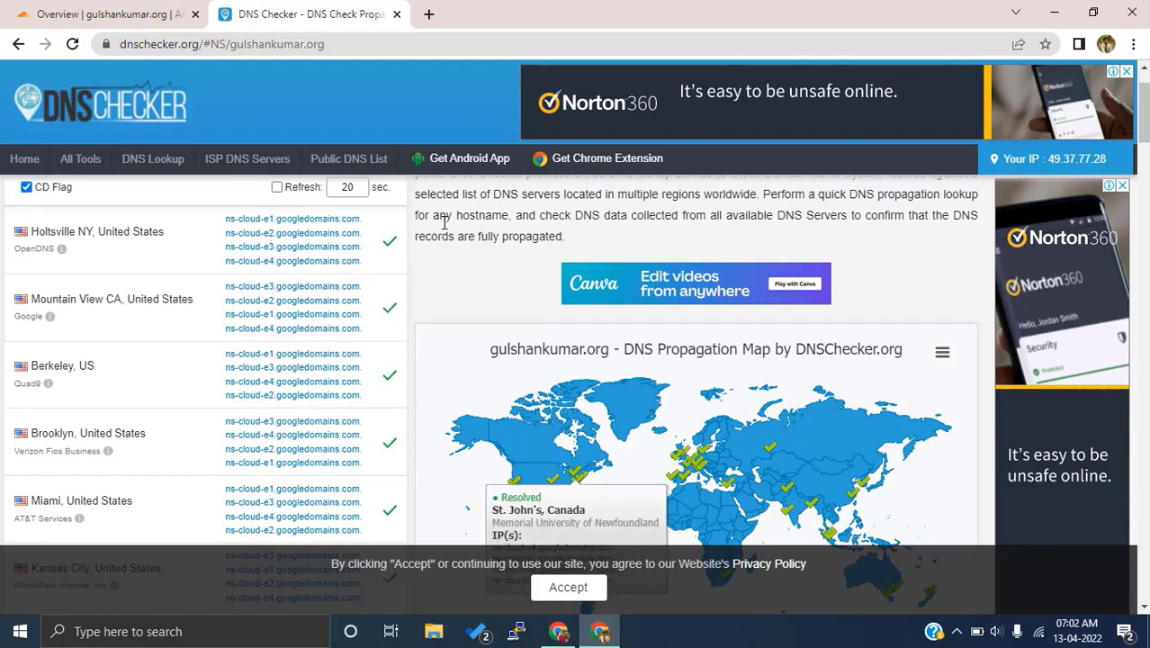
left_click_drag(1145, 114, 1145, 85)
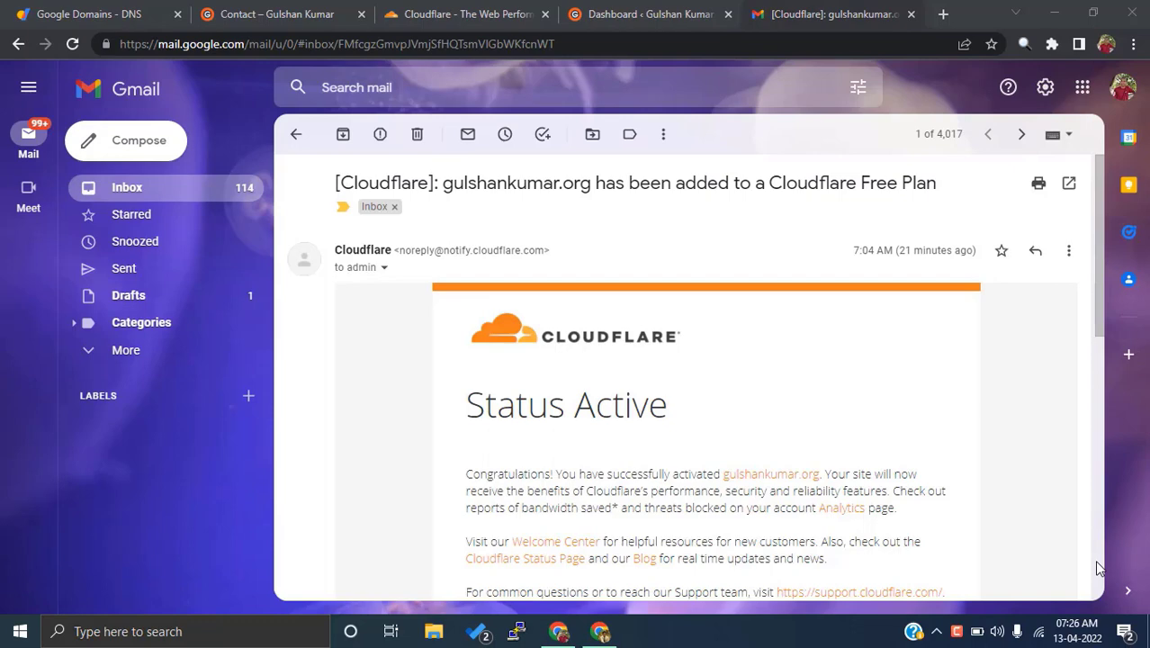
- Re-run the NS lookup to see Cloudflare name servers, then return to the Cloudflare overview
left_click(601, 633)
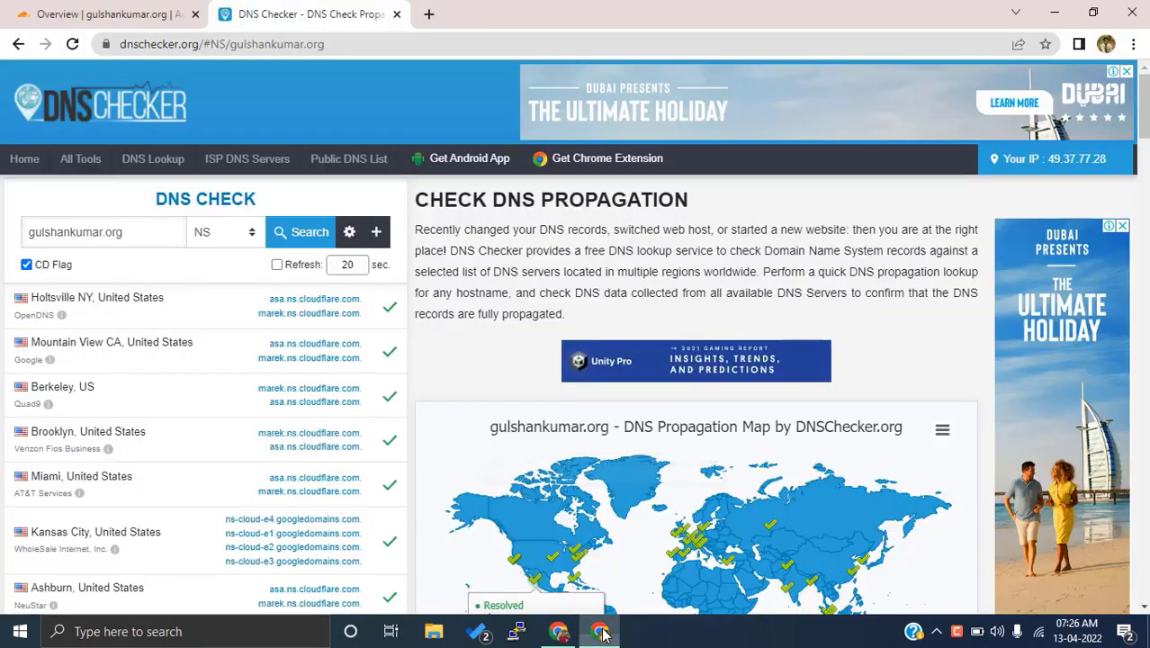
left_click(303, 232)
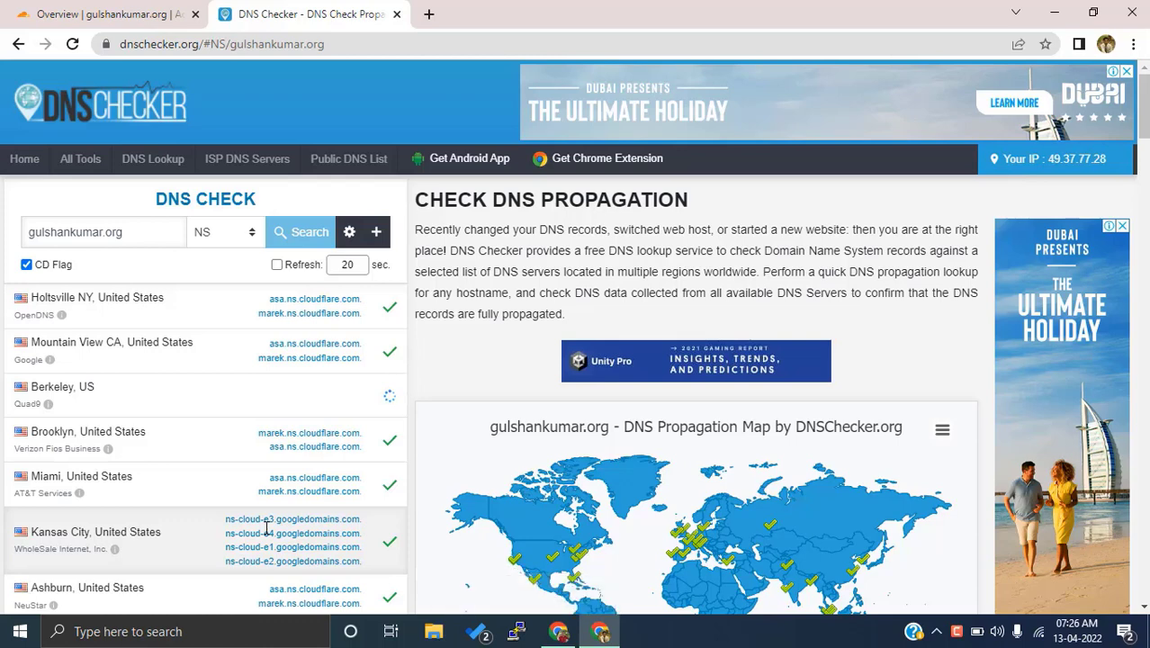
left_click(200, 6)
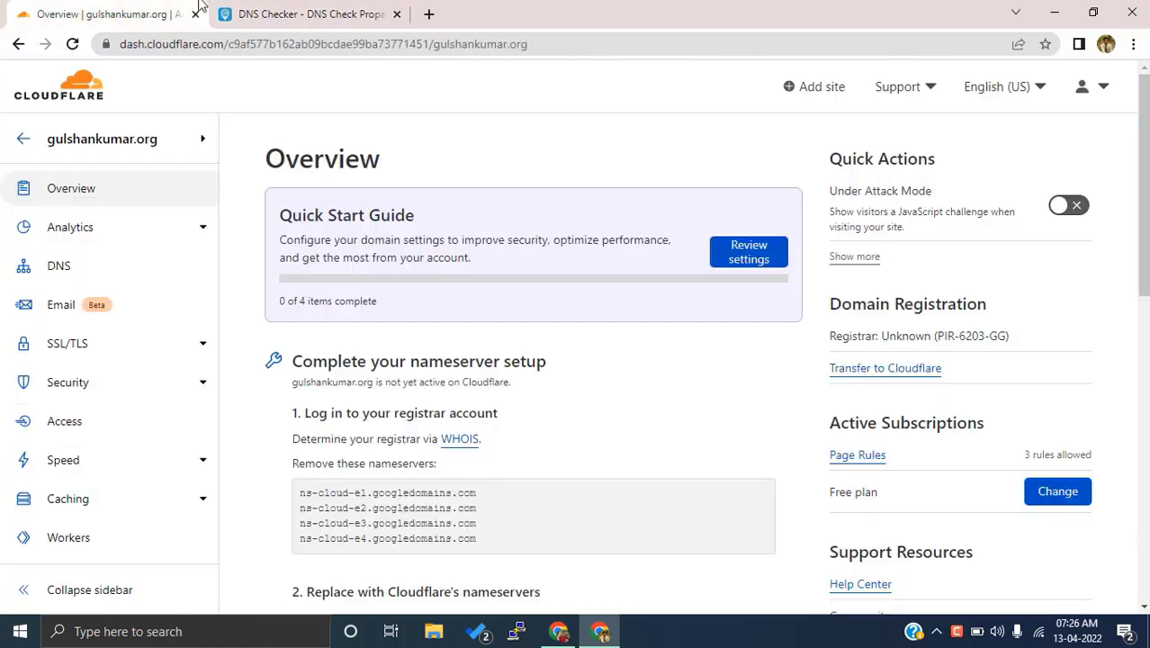
- Reload the overview to show the active status and go to the domain's Email Routing page
left_click(72, 44)
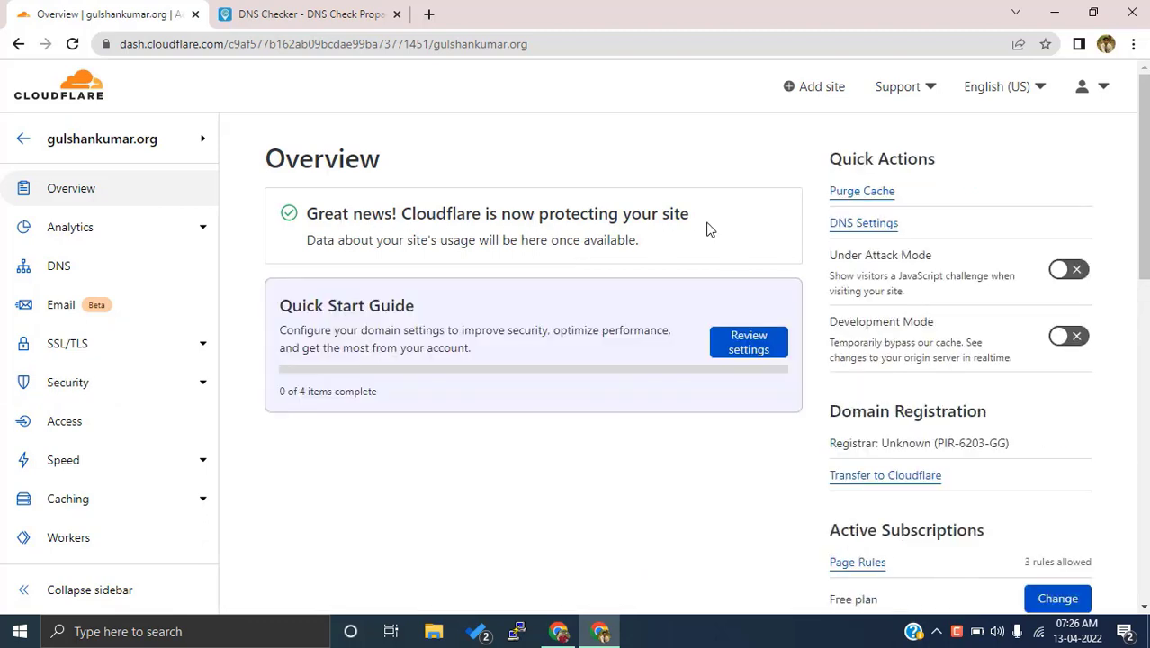
left_click(77, 306)
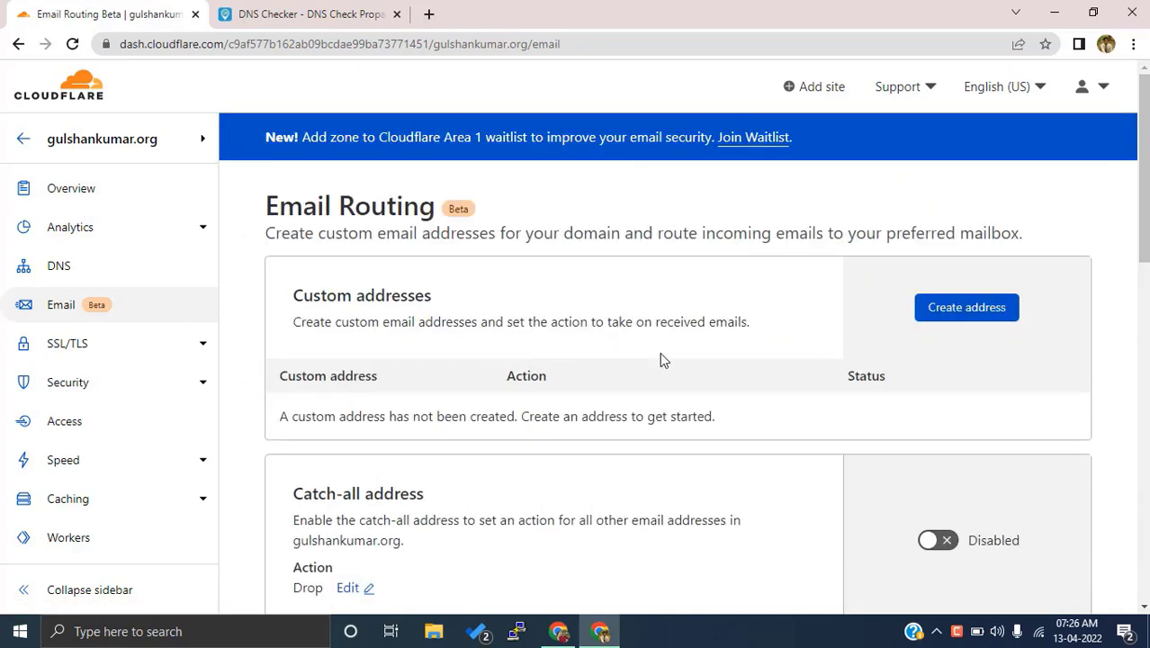
left_click(984, 329)
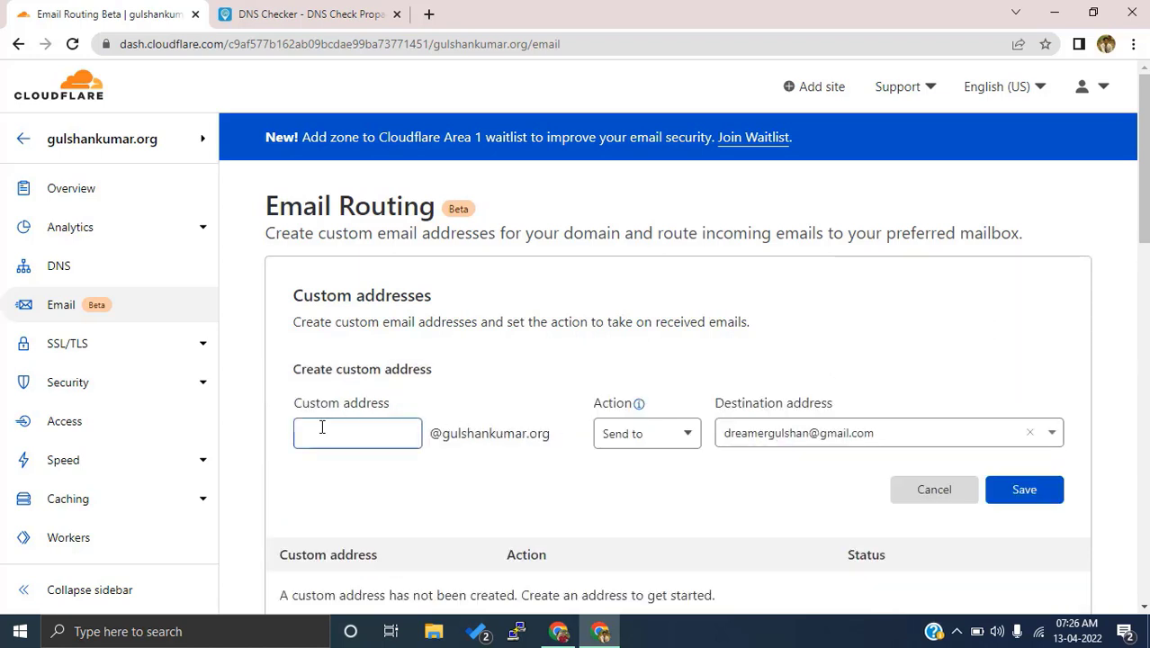
left_click(321, 426)
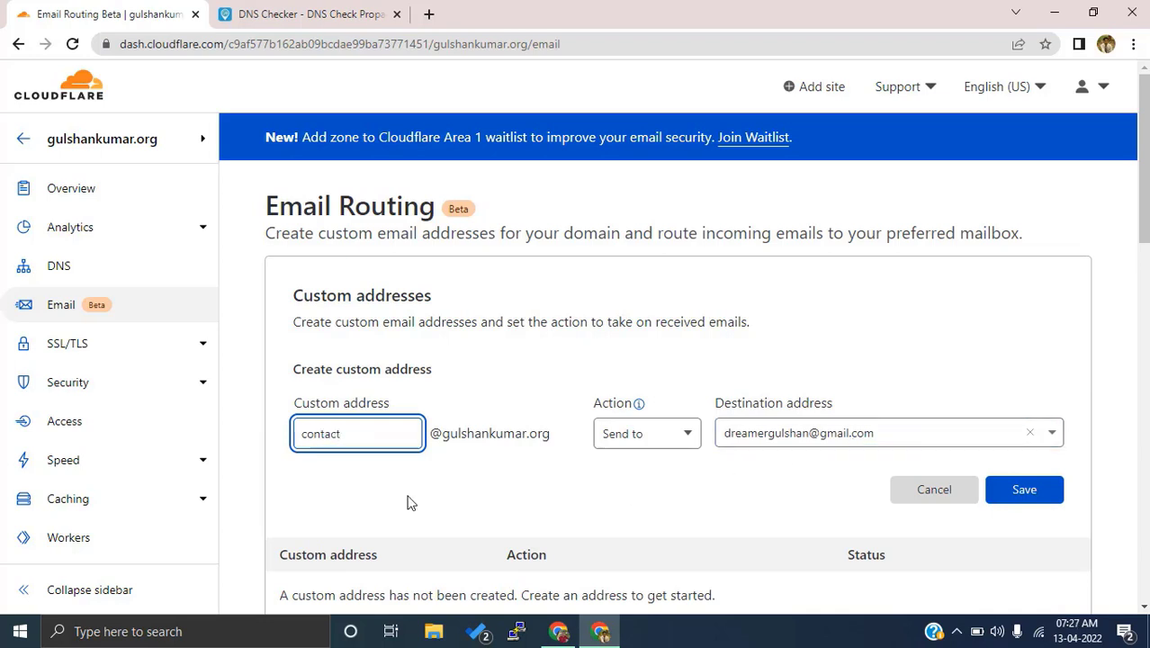
left_click(891, 447)
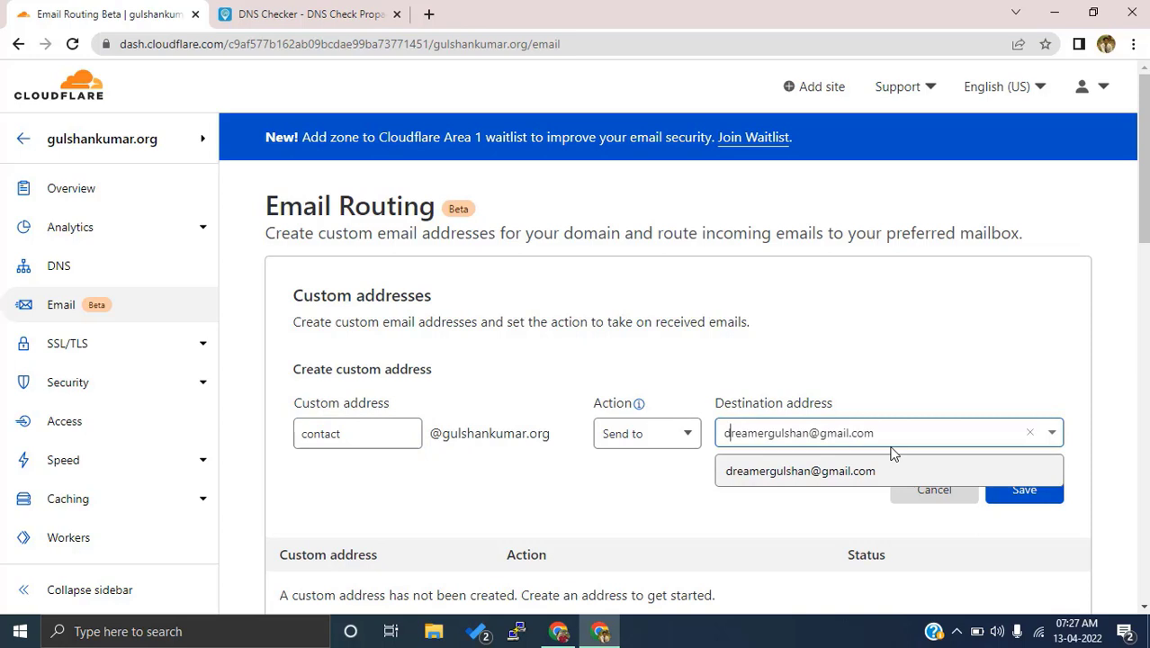
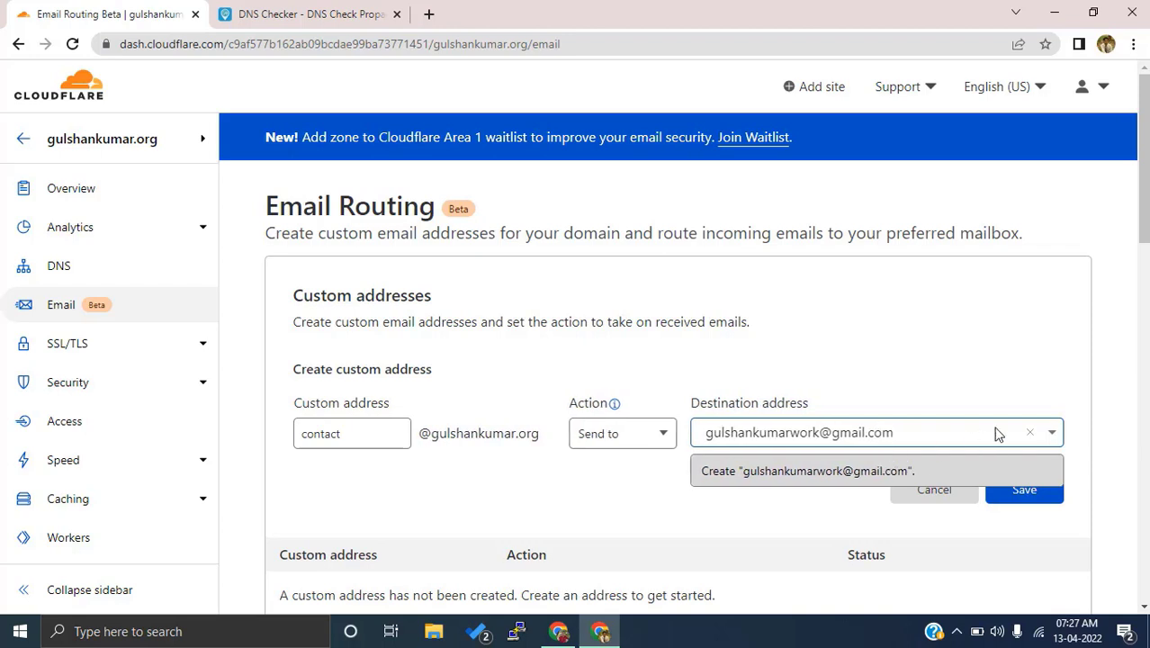
key("Return")
left_click(1039, 504)
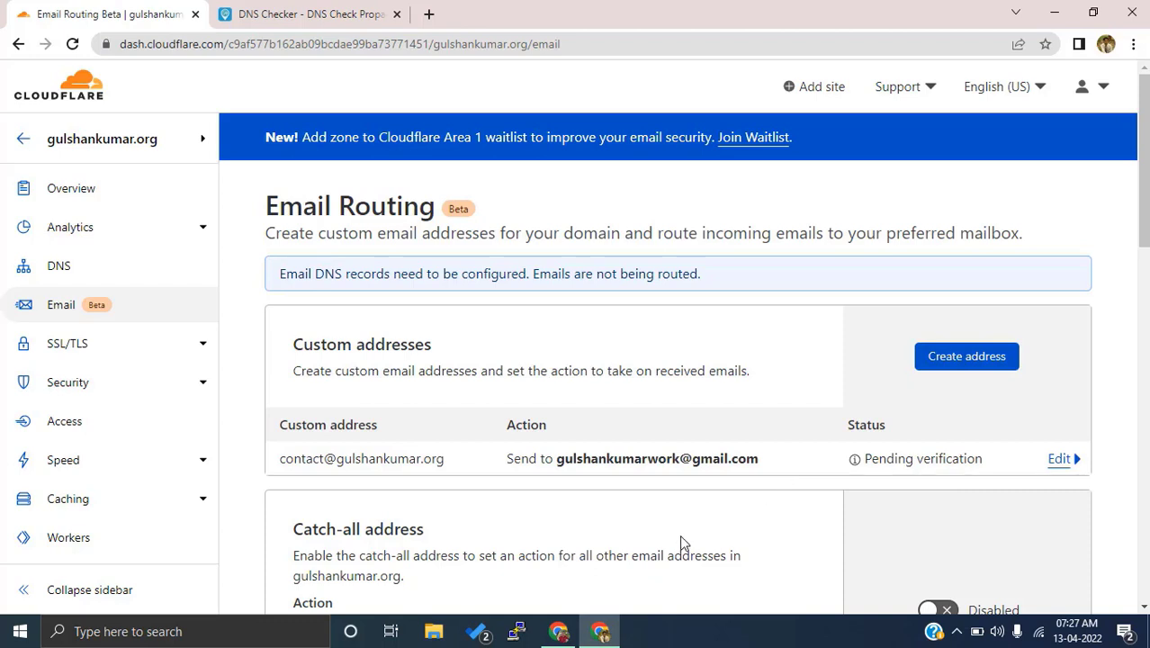
mouse_move(565, 639)
left_click(429, 13)
type("gm")
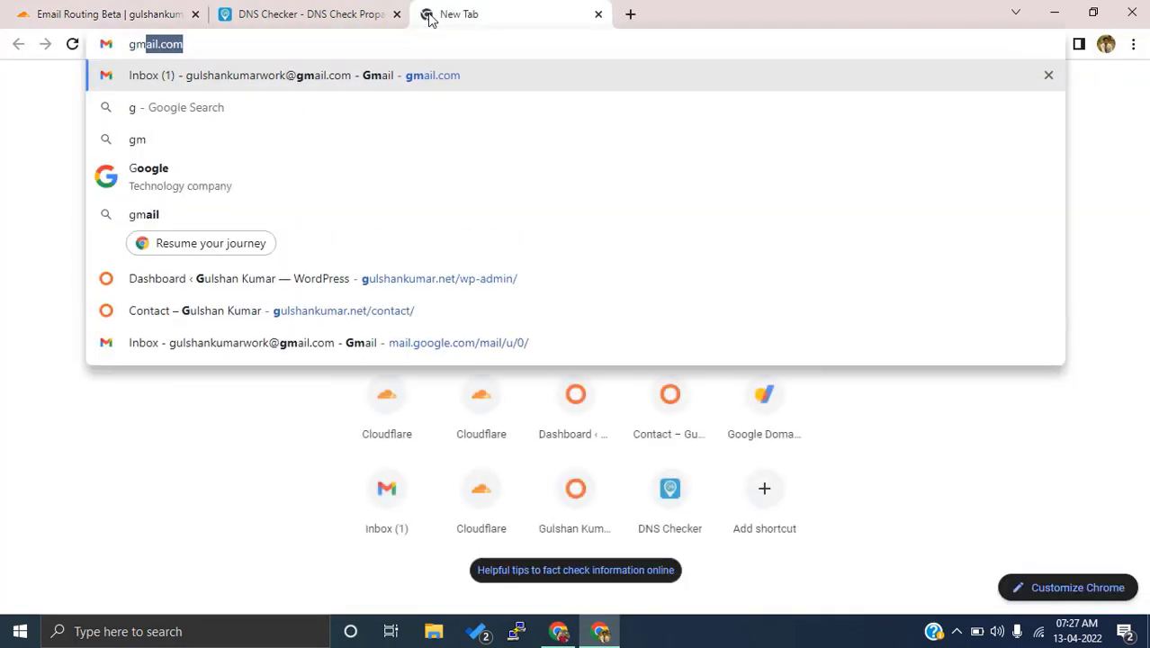
key("Return")
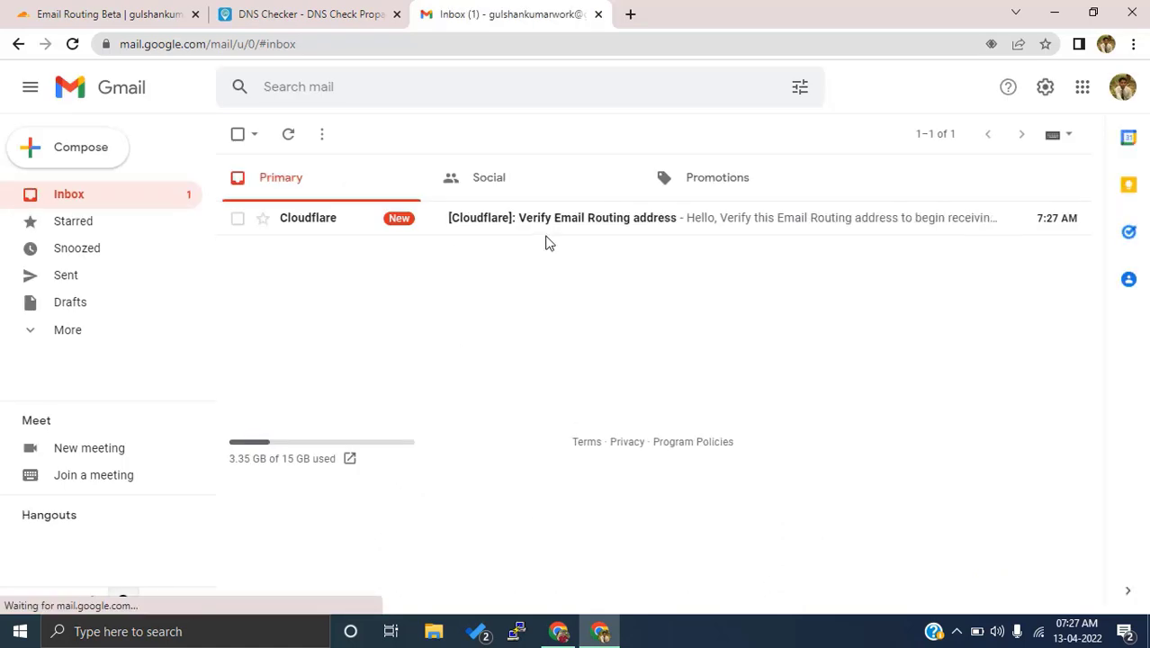
left_click(558, 234)
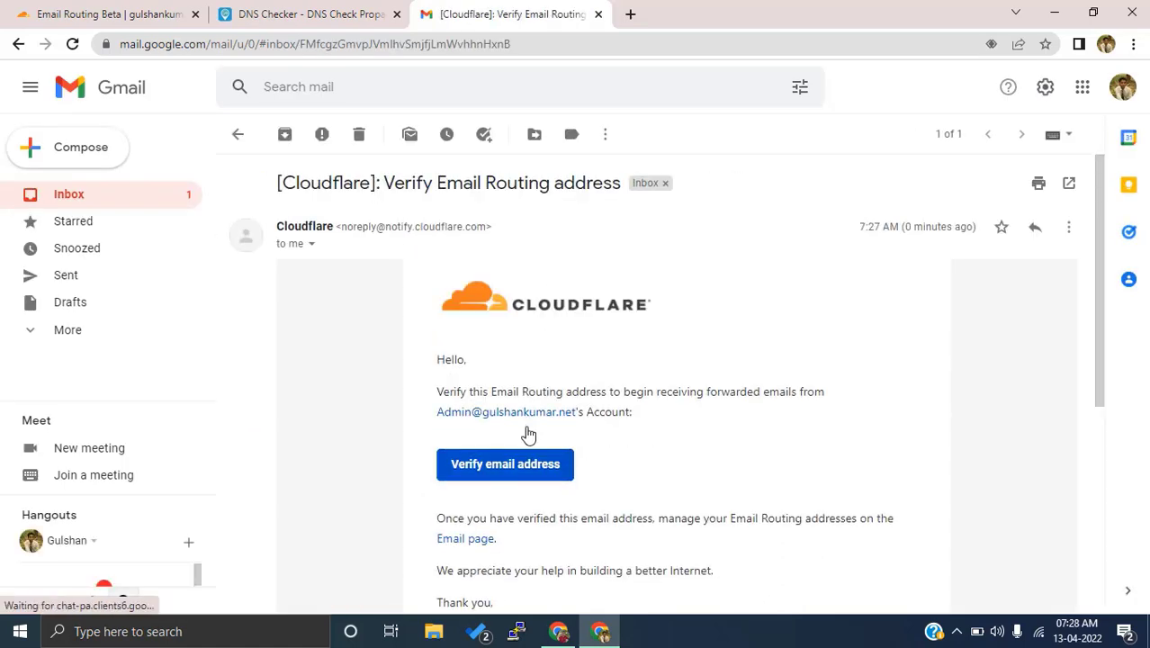
left_click(536, 475)
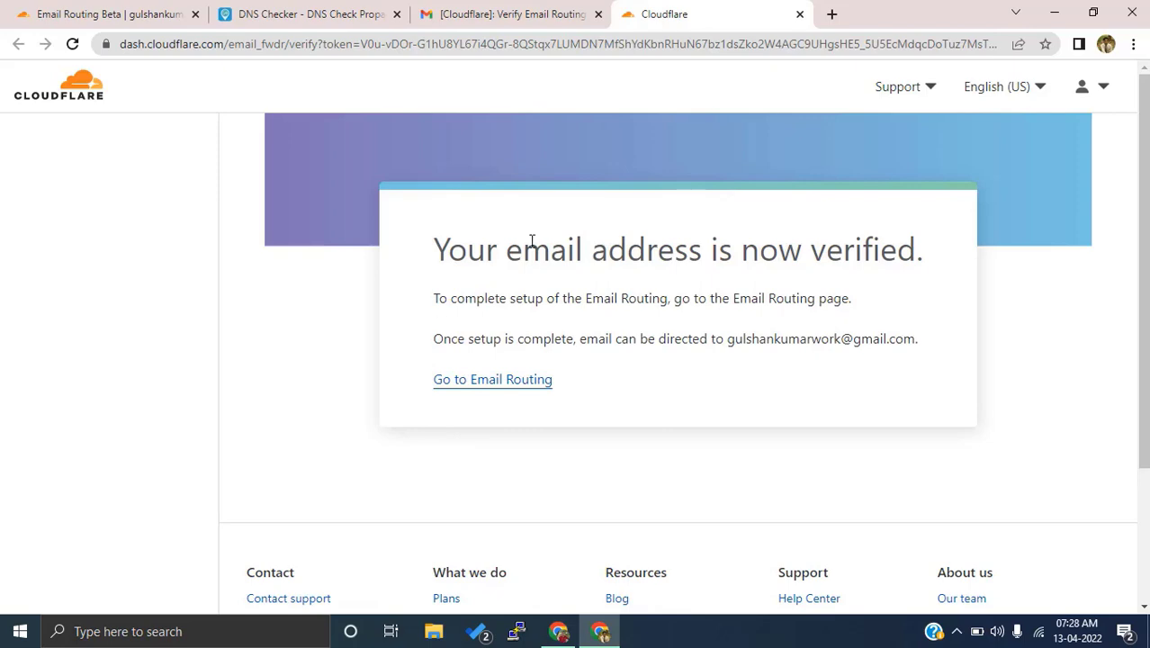
left_click(798, 16)
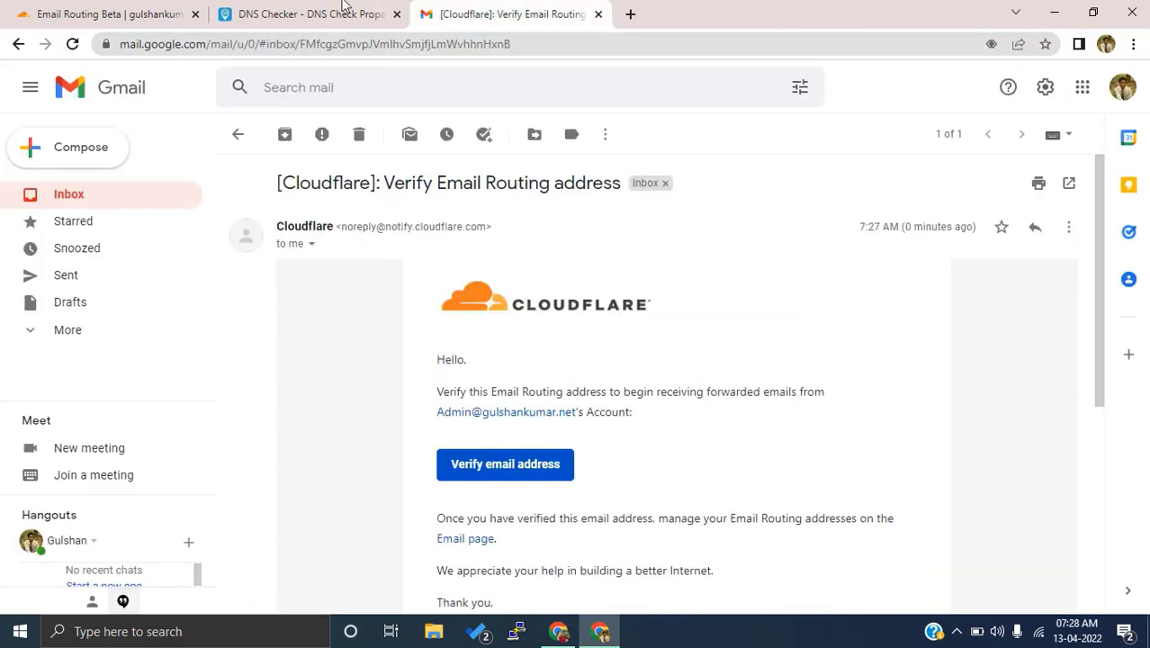
left_click(114, 10)
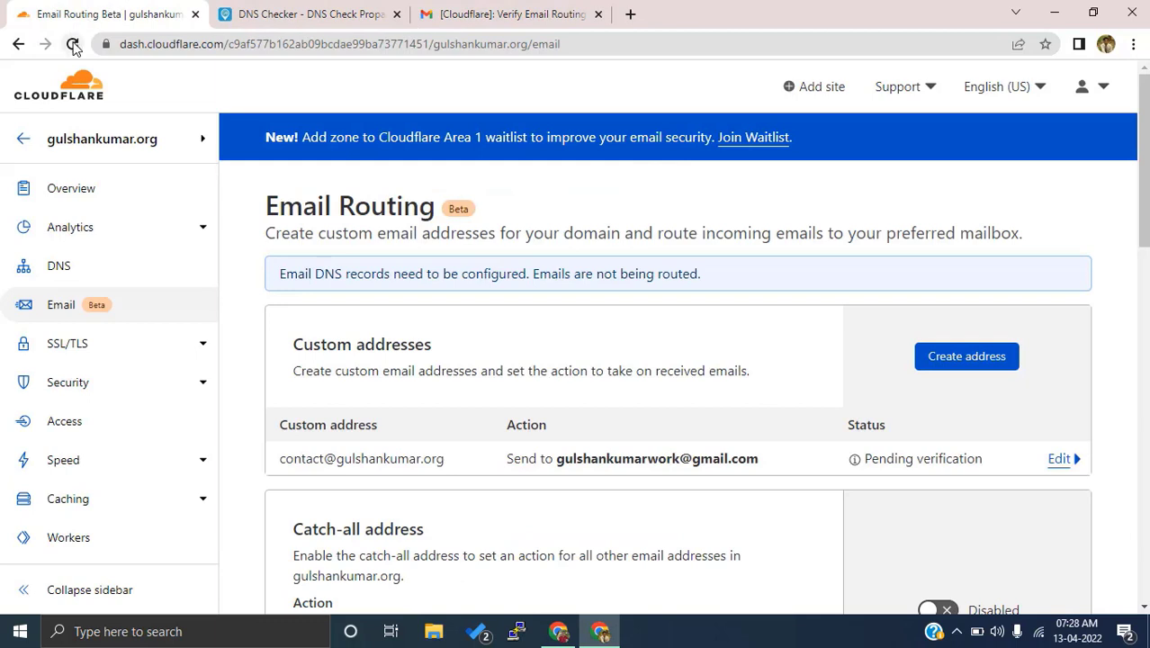
- Reload Email Routing to see the address Active and scroll to the missing MX and TXT records
left_click(73, 44)
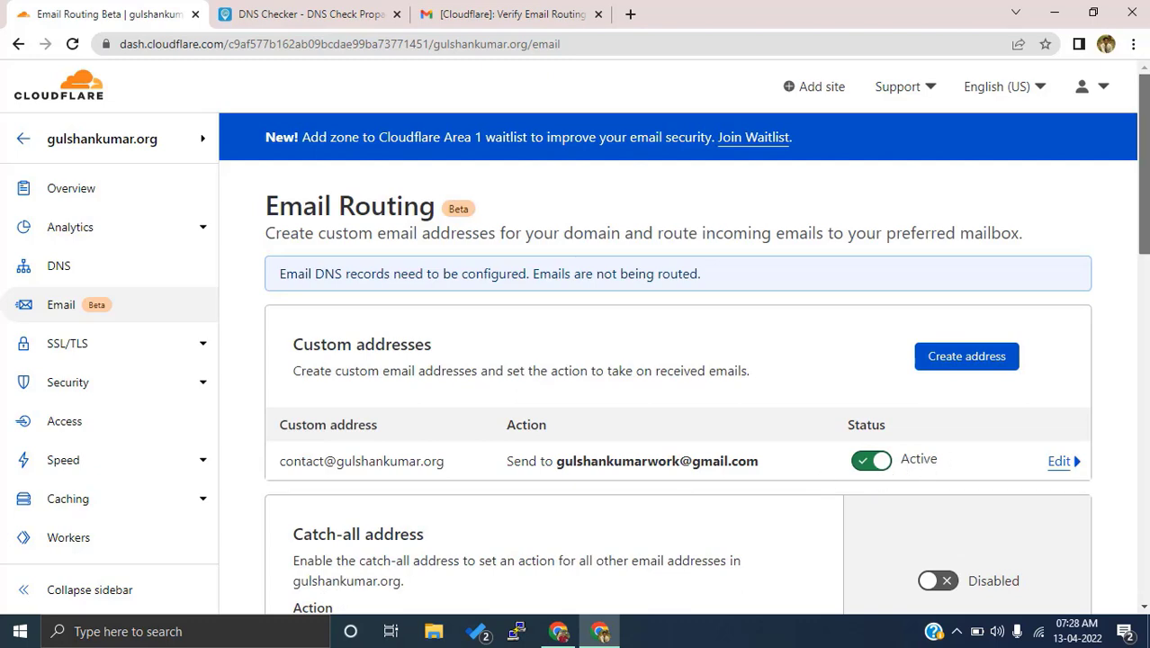
scroll(1143, 324, "down", 3)
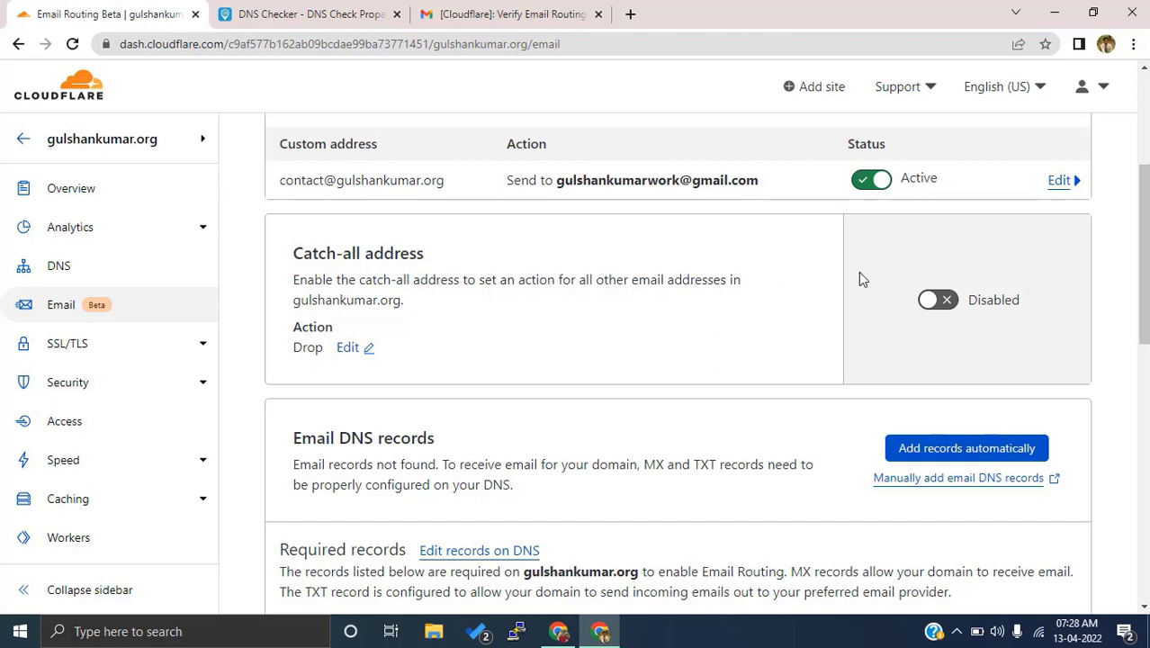
scroll(707, 358, "down", 3)
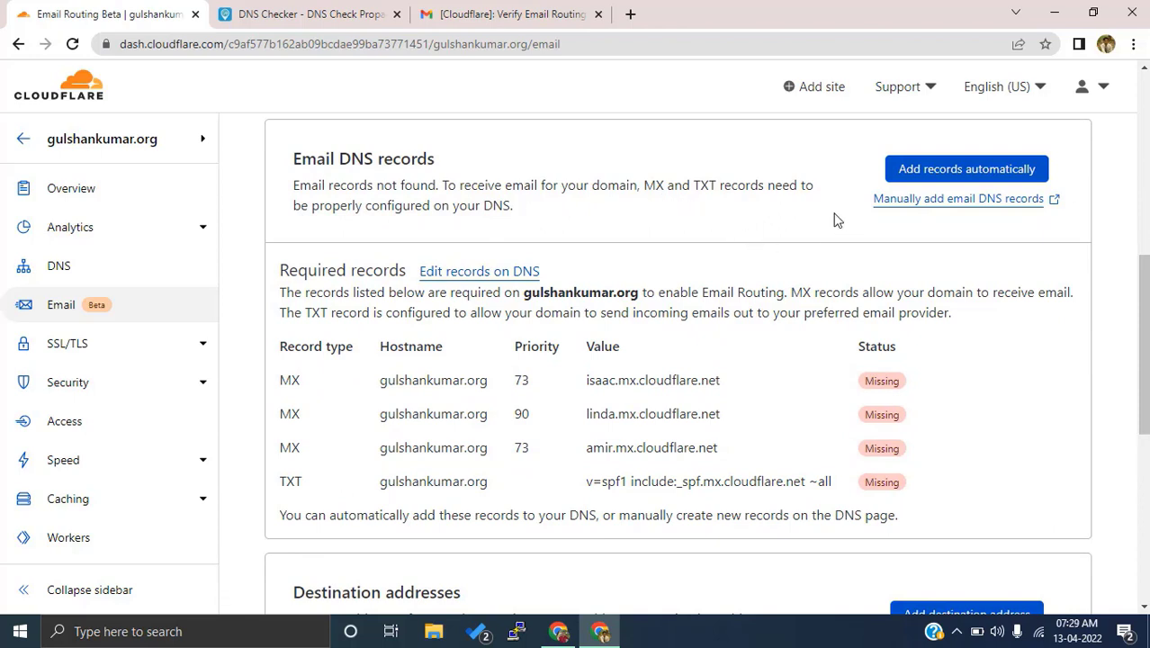
- Add the MX and TXT email records automatically, then view and collapse the DNS records list
left_click(960, 171)
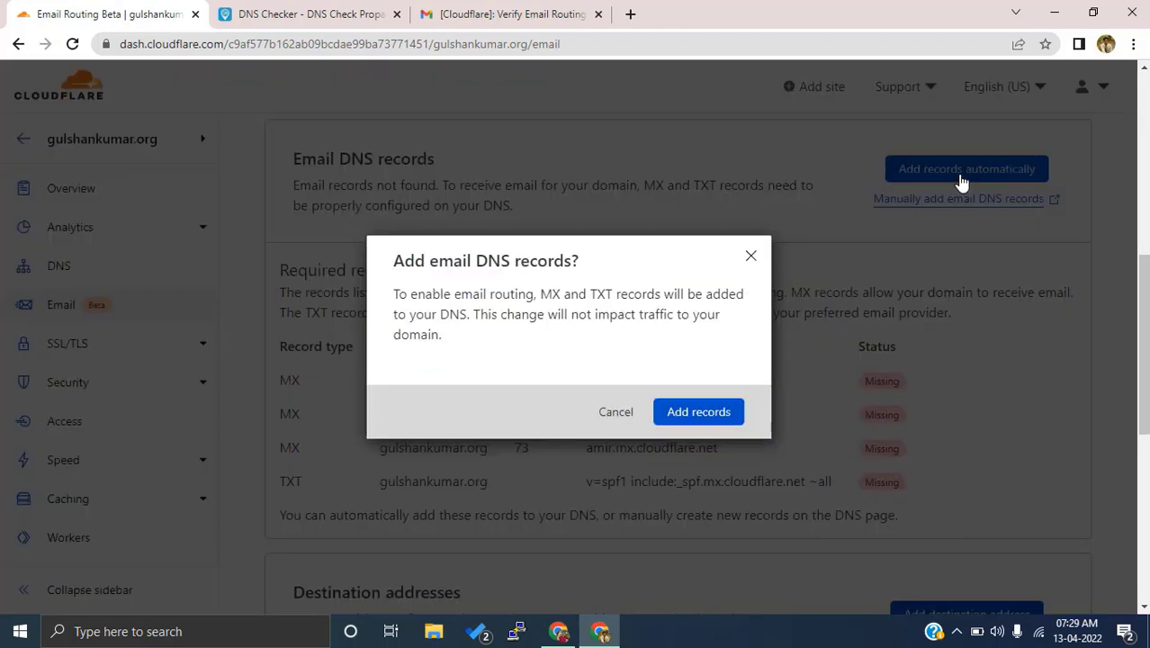
left_click(692, 413)
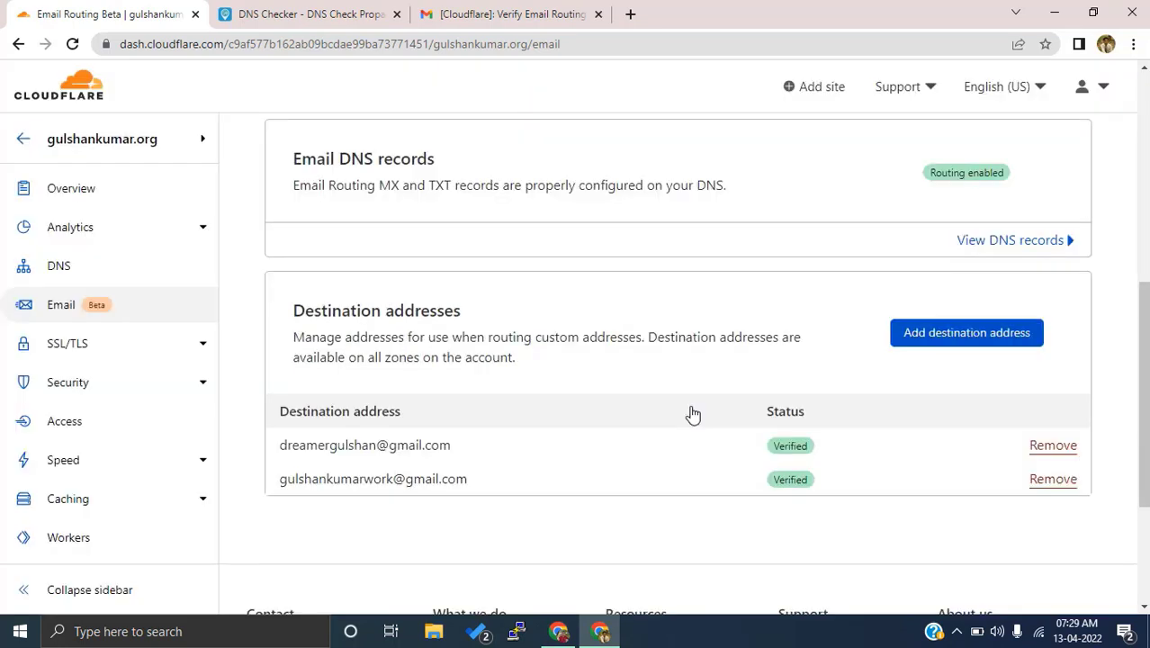
left_click(1012, 260)
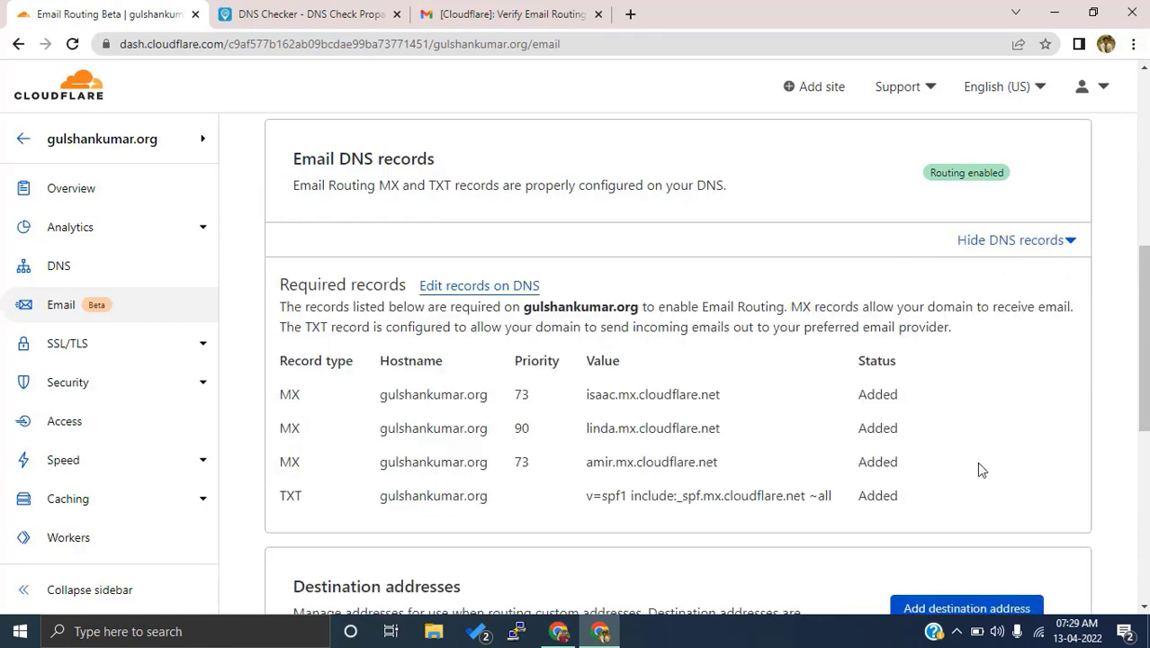
left_click(1035, 237)
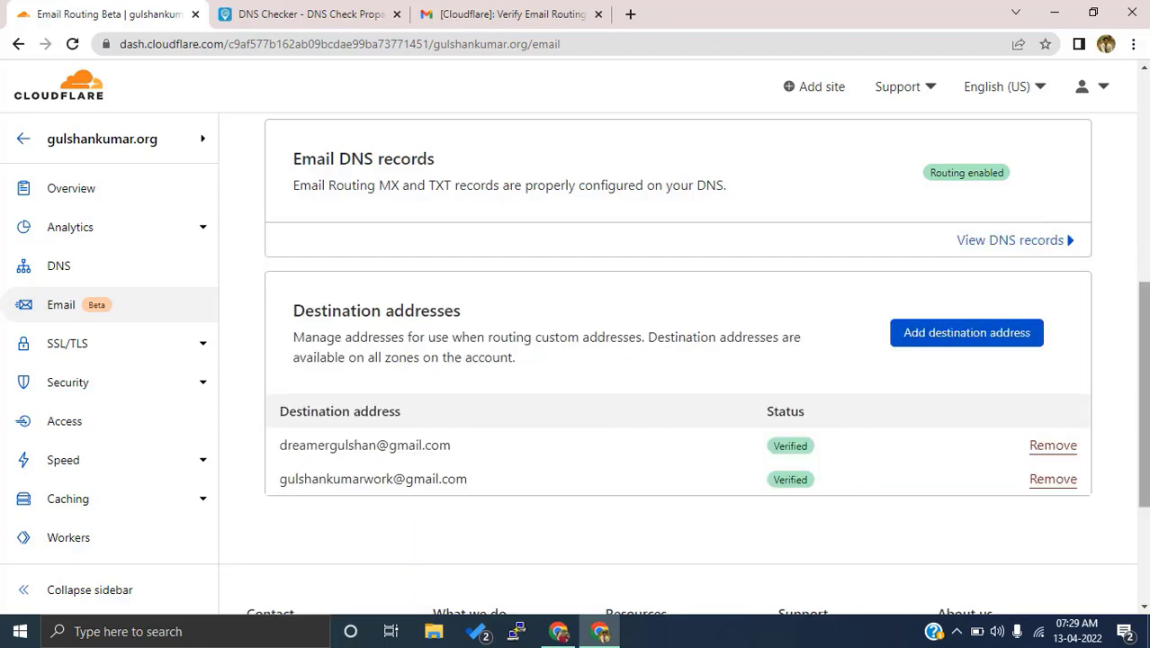
left_click_drag(1143, 360, 1141, 335)
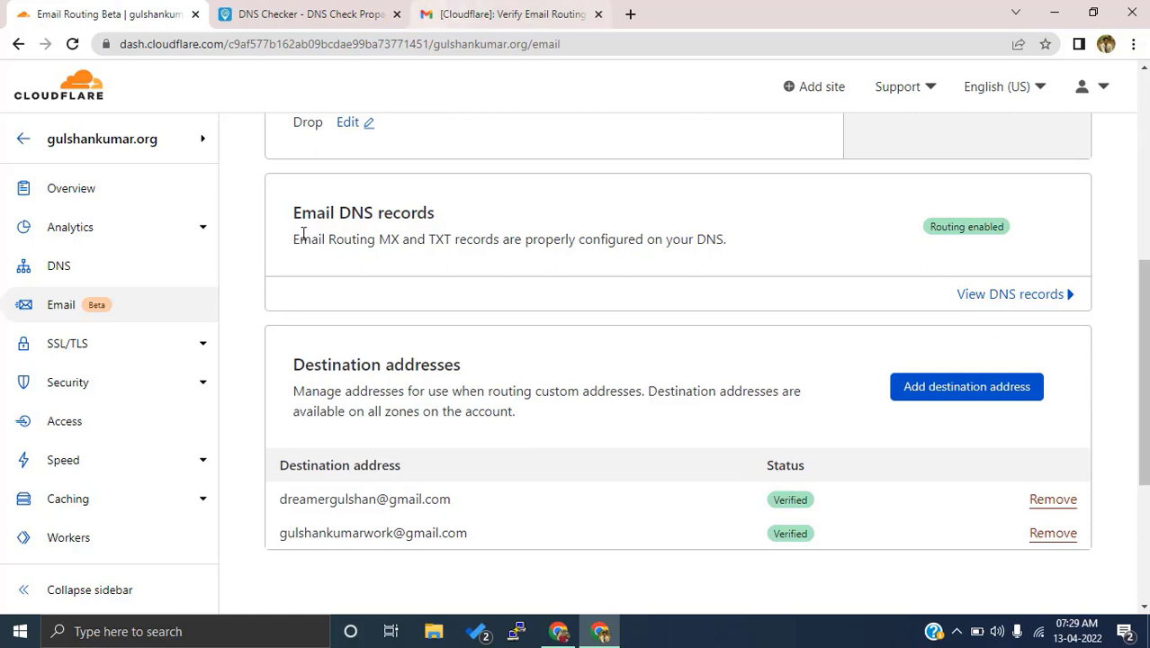
- Check the new MX and SPF TXT records on the domain's DNS page
left_click(120, 267)
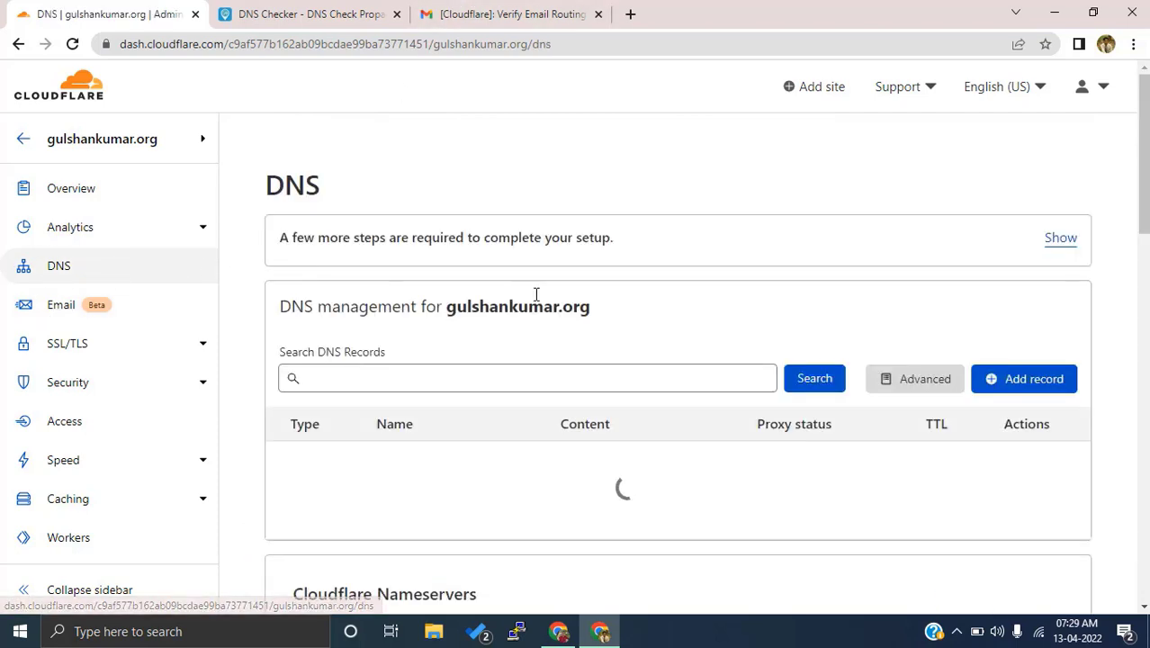
mouse_move(1142, 153)
left_mouse_down()
mouse_move(1142, 267)
mouse_move(1143, 153)
left_mouse_up()
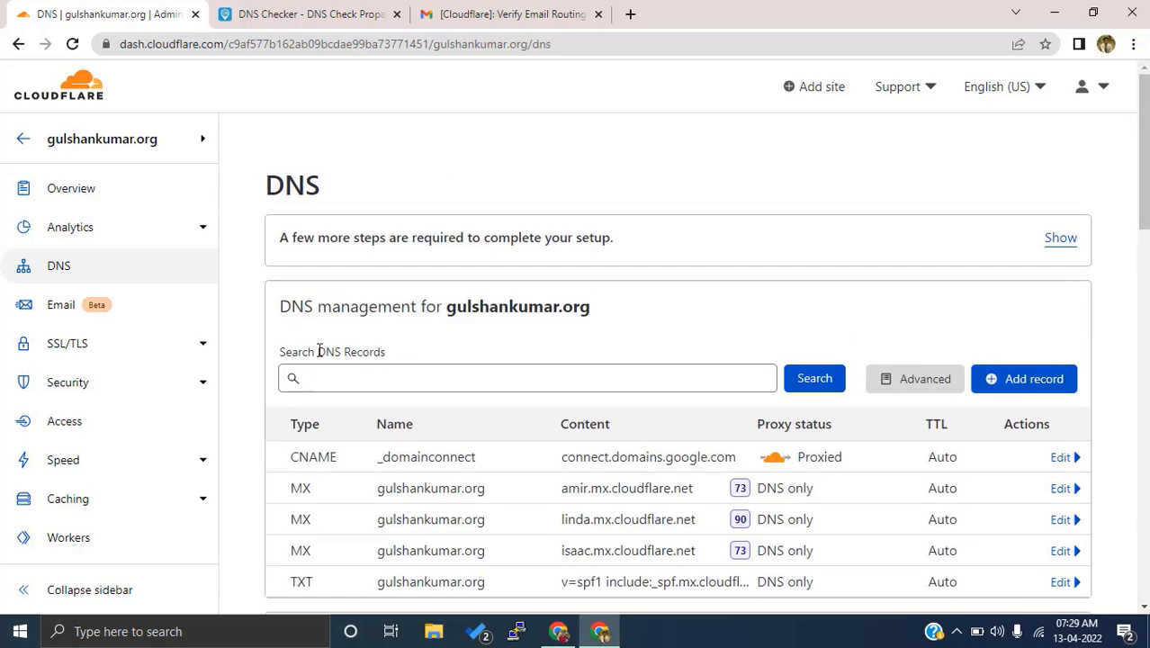
left_click(549, 13)
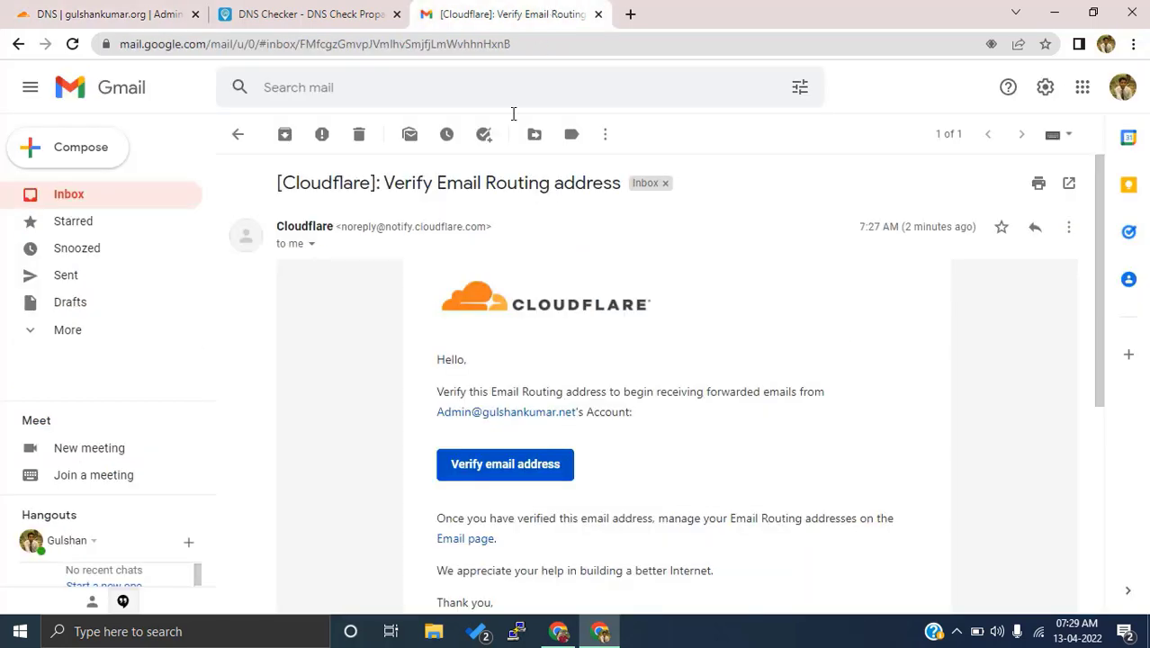
left_click(237, 134)
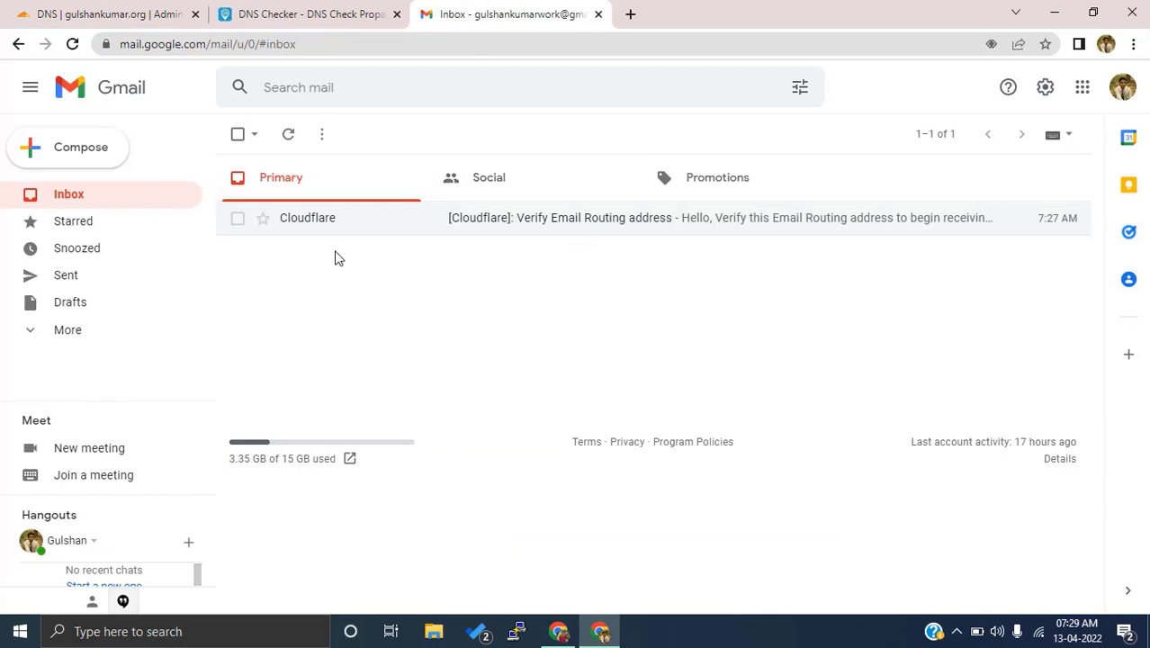
left_click(124, 11)
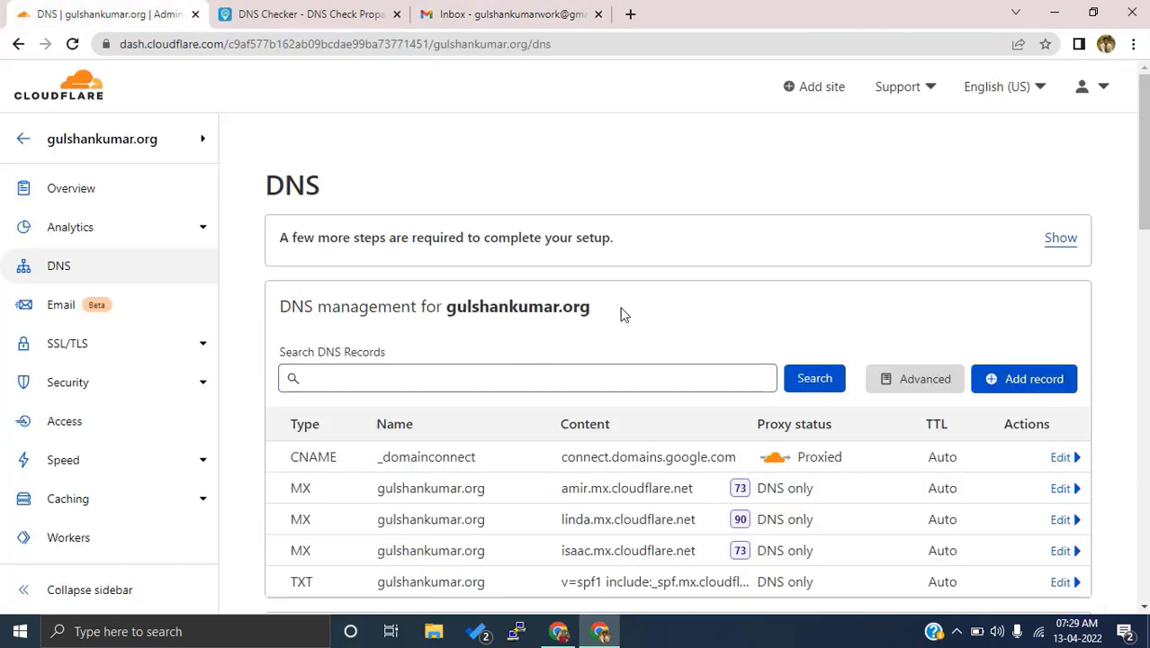
left_click_drag(591, 306, 444, 306)
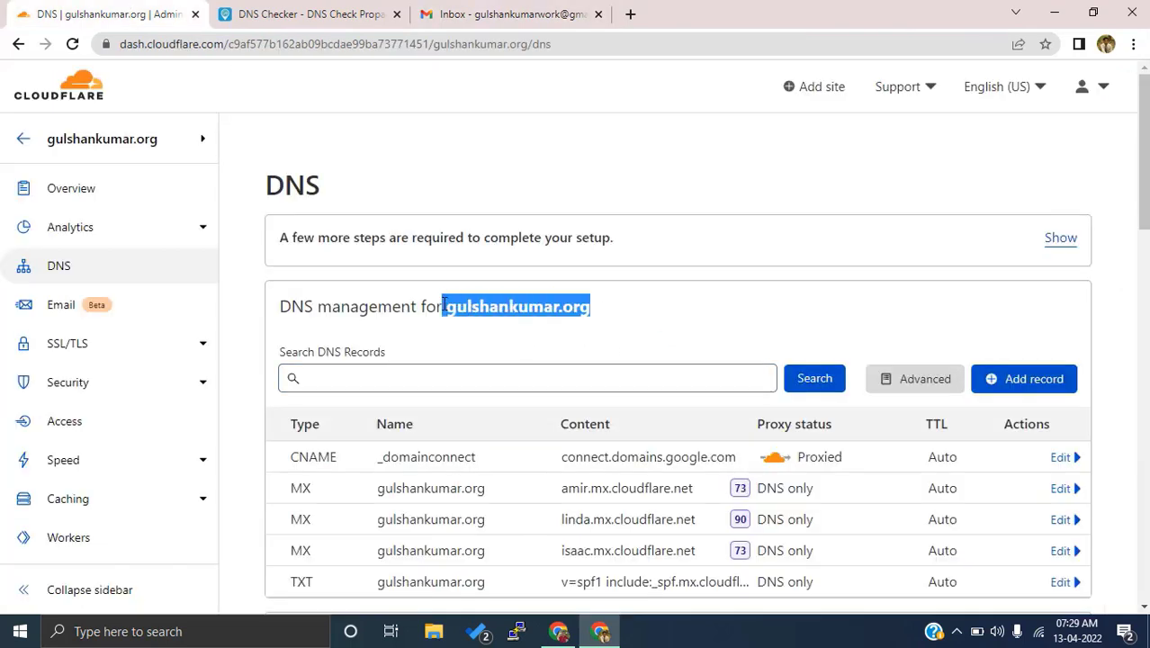
- Copy the custom routing address from the Email Routing page
left_click(142, 297)
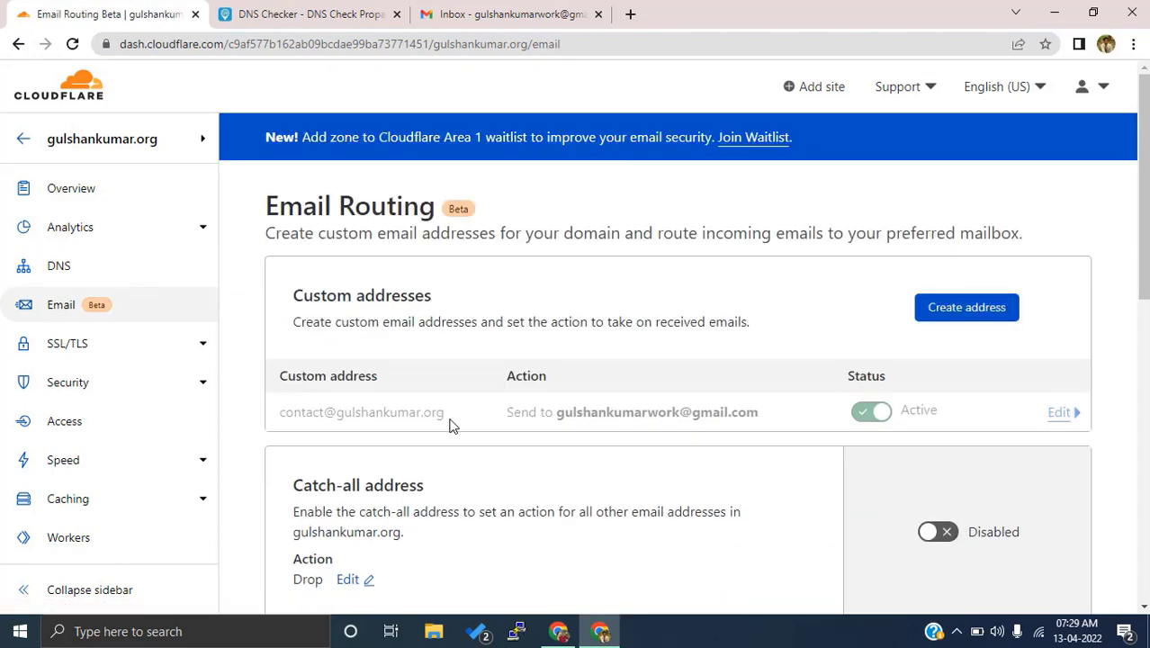
left_click_drag(450, 416, 279, 424)
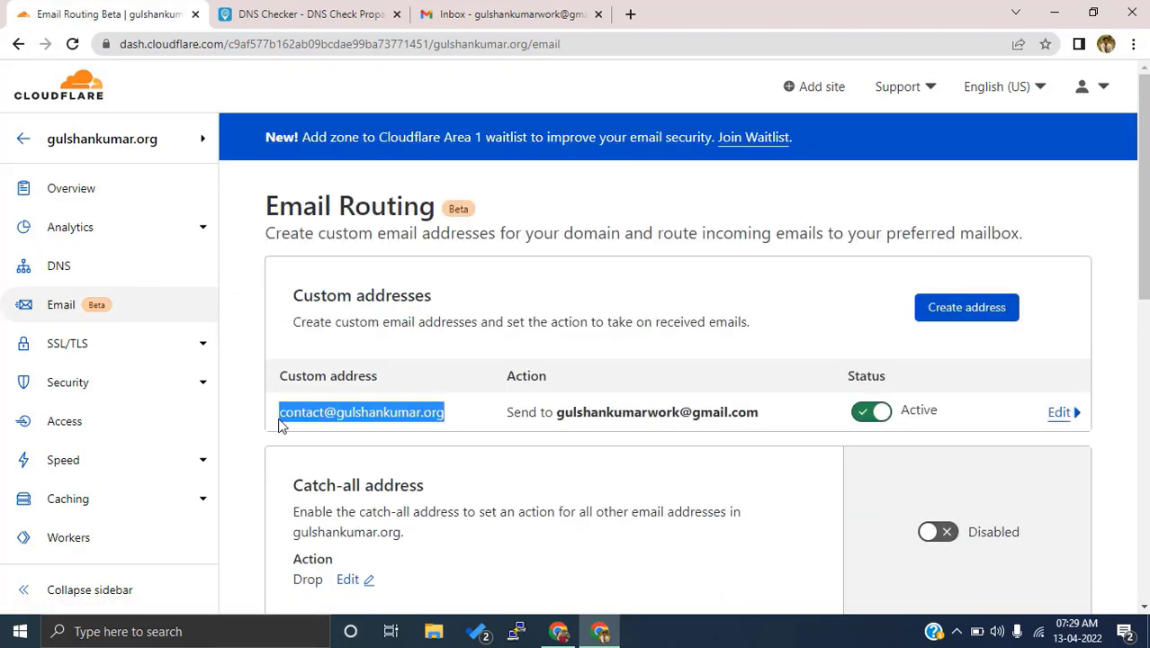
right_click(293, 416)
left_click(321, 426)
left_click_drag(553, 436, 835, 430)
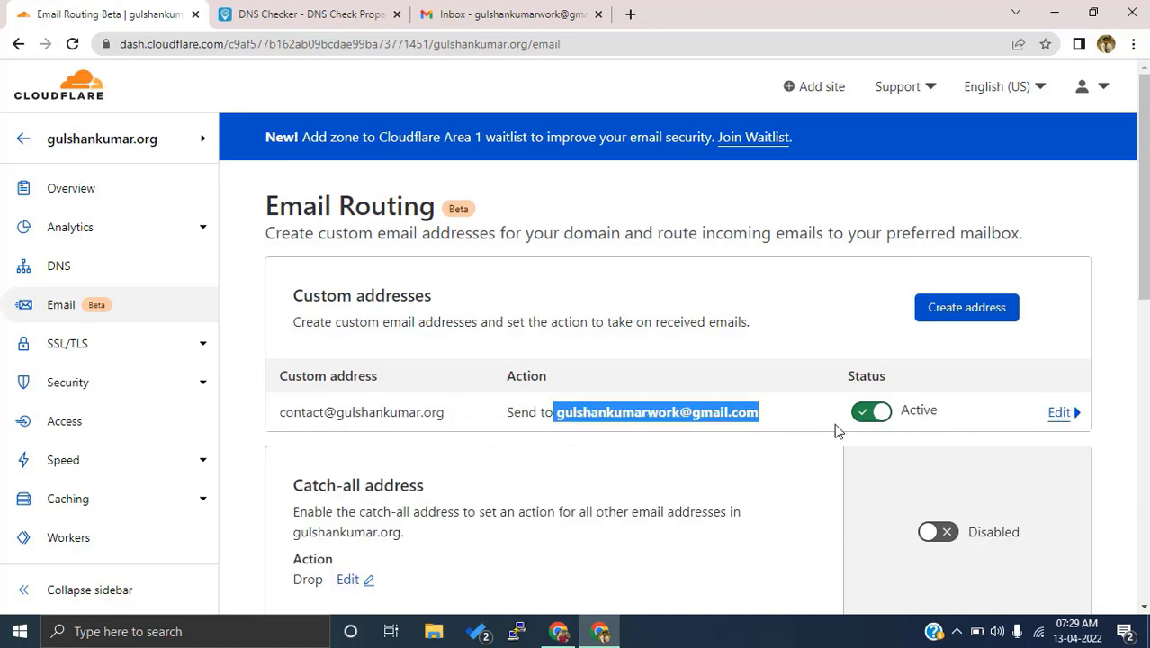
left_click(835, 430)
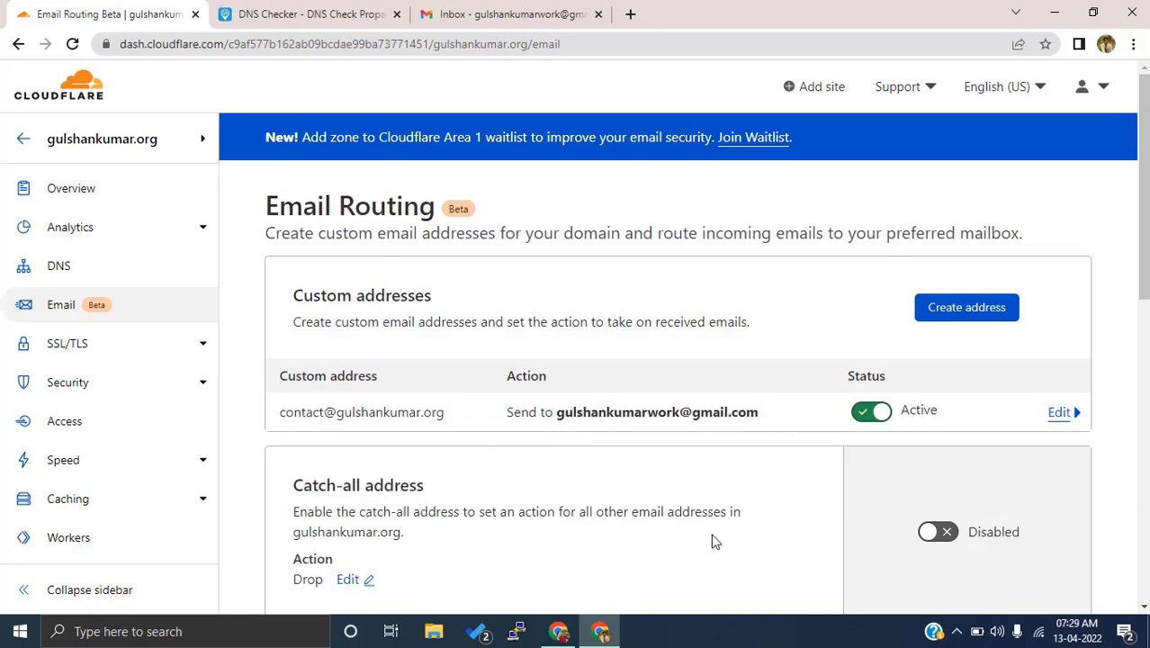
left_click(565, 635)
- From the second account, send 'test email forwarding' with body 'success!' to the custom address
left_click(155, 154)
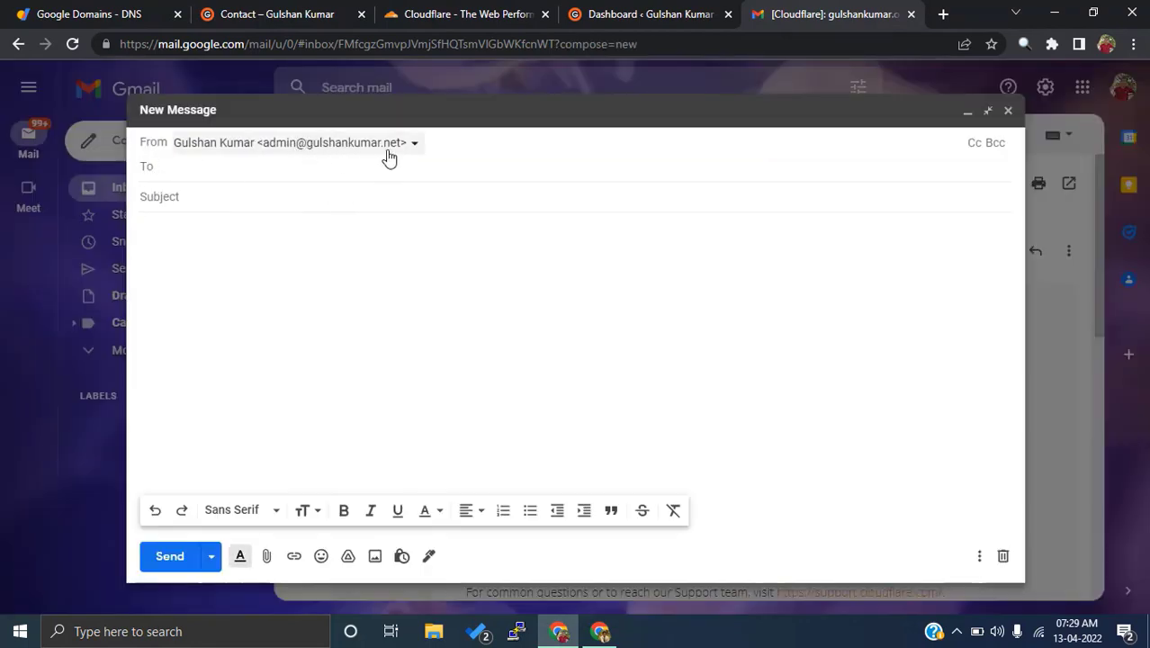
left_click(389, 153)
left_click(364, 174)
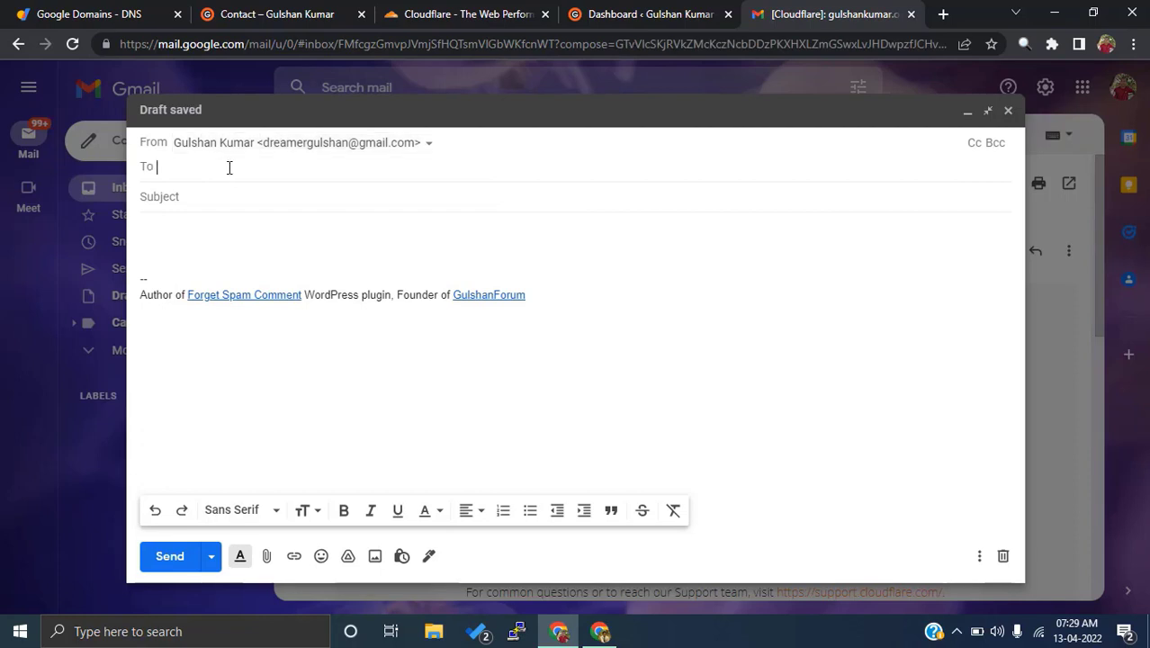
type("conta")
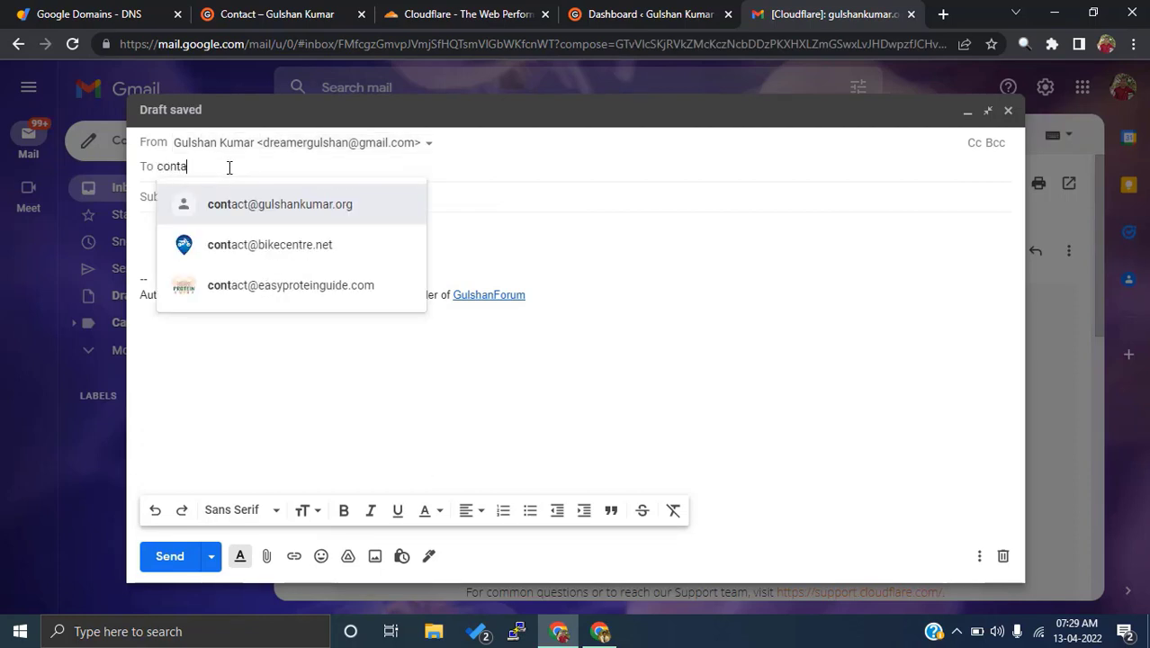
left_click(249, 199)
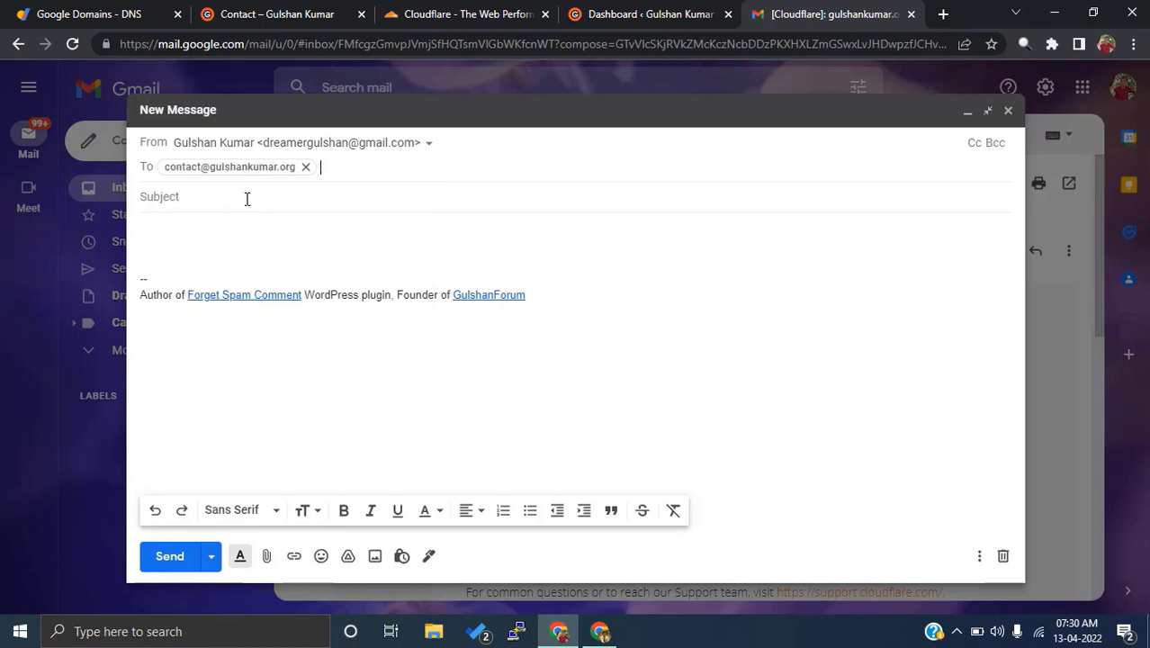
left_click(231, 200)
type("test email forwarding")
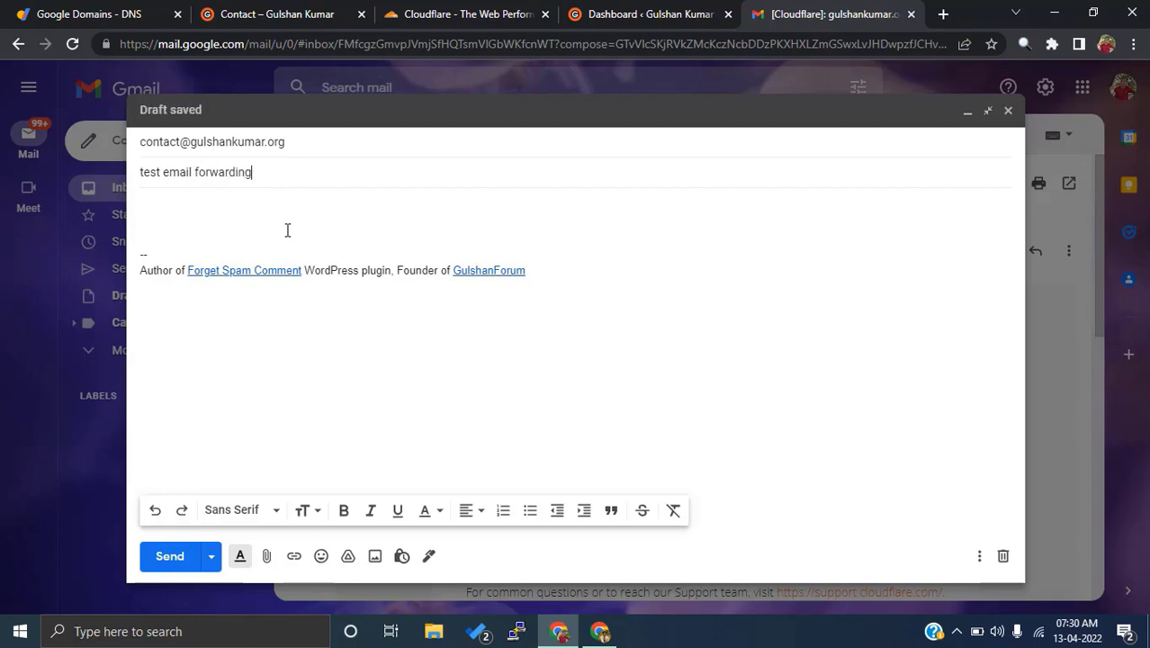
left_click(287, 230)
type("succeed")
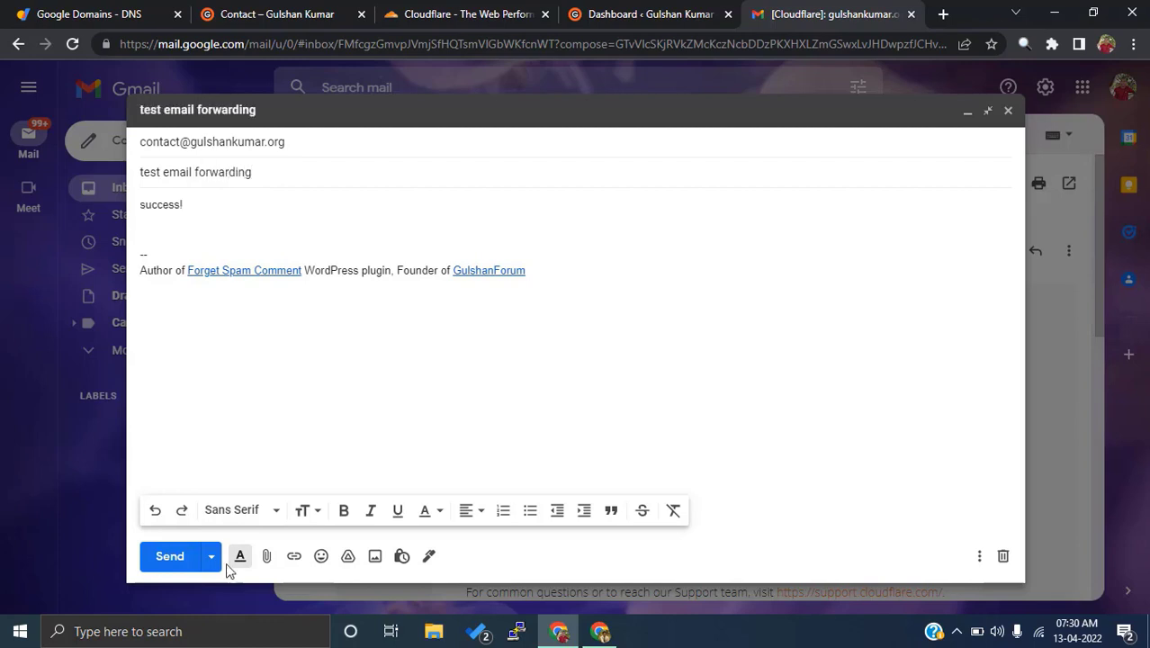
left_click(144, 555)
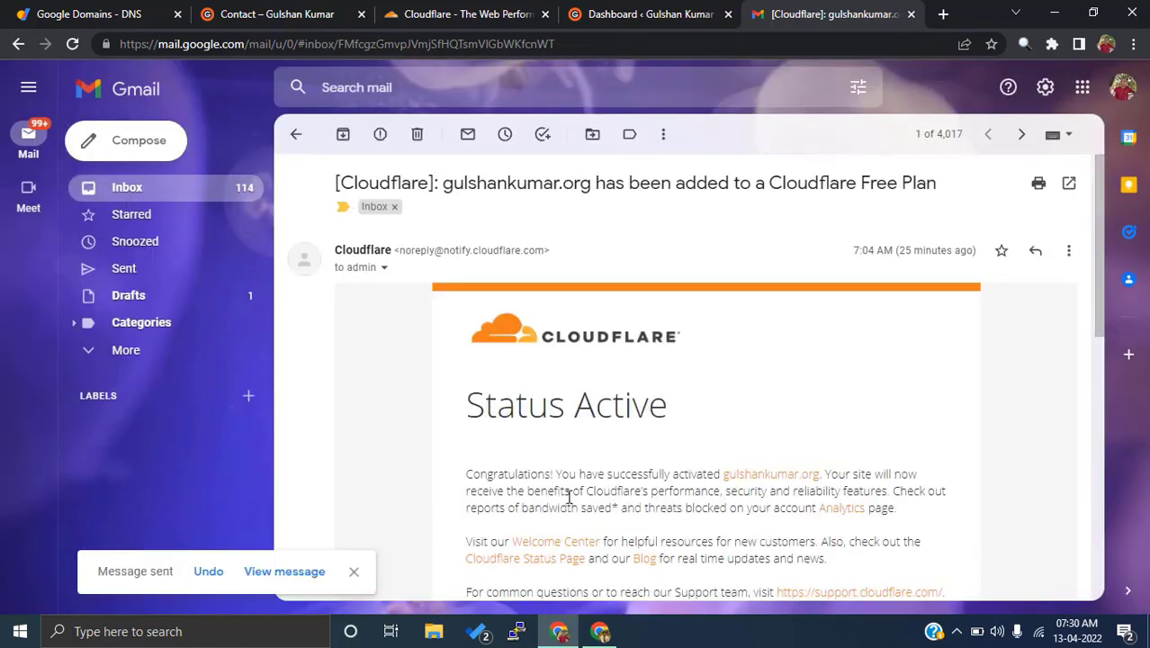
left_click(284, 572)
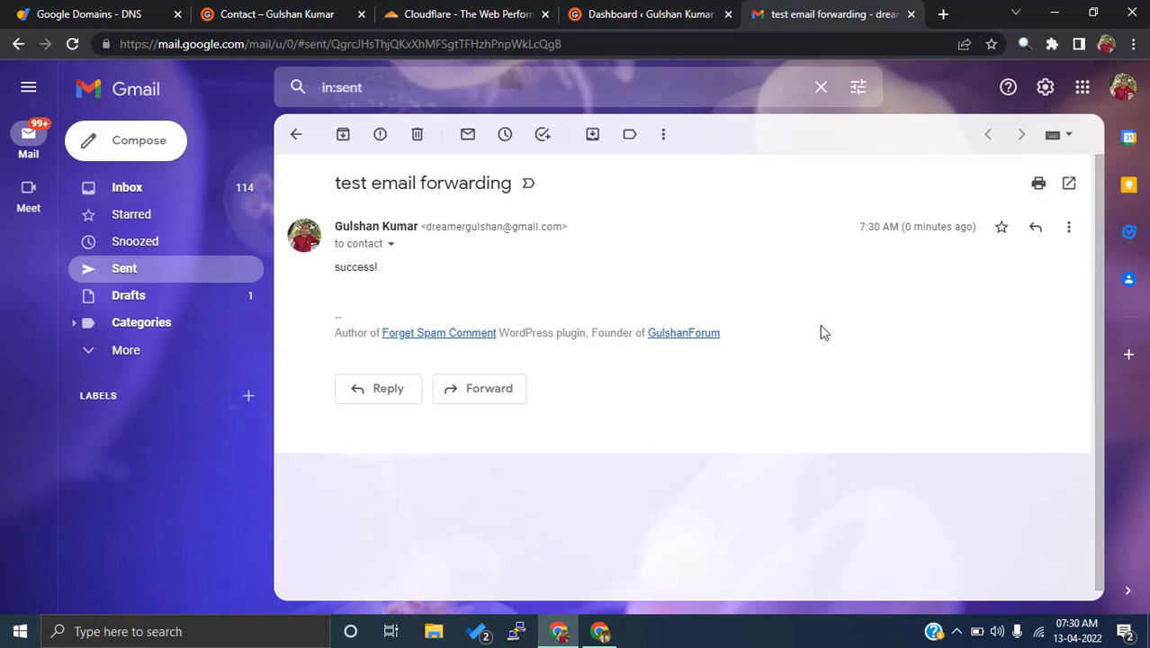
left_click(602, 631)
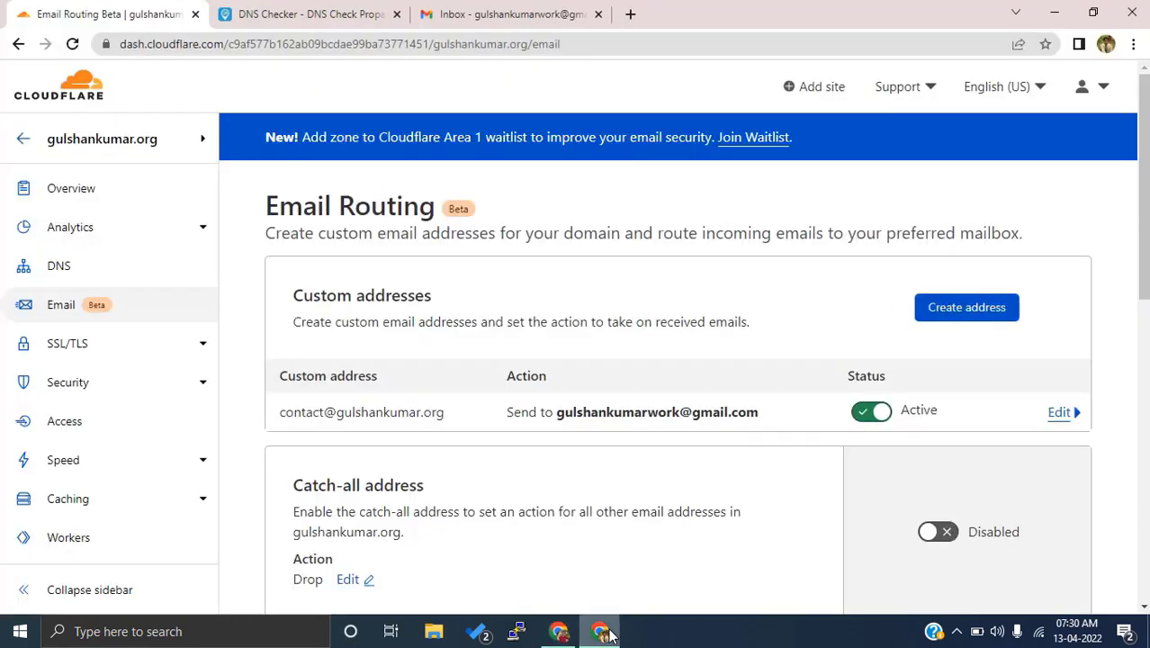
- Refresh Gmail, open 'test email forwarding', mark it safe and check its recipient details
left_click(520, 10)
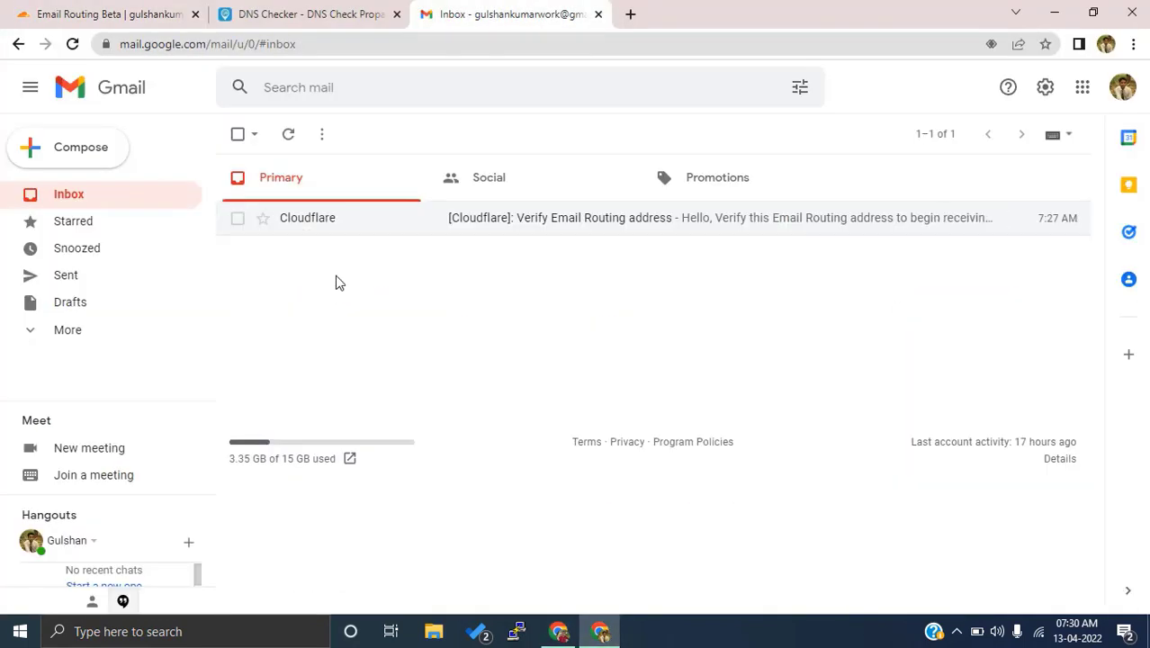
left_click(284, 145)
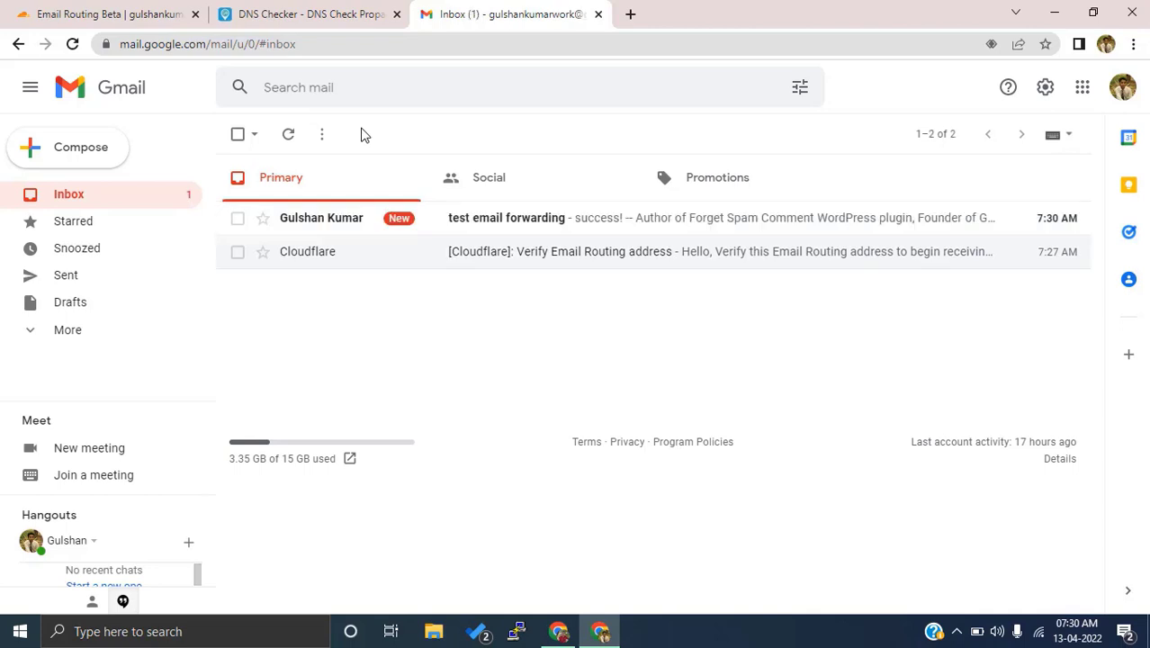
left_click(524, 220)
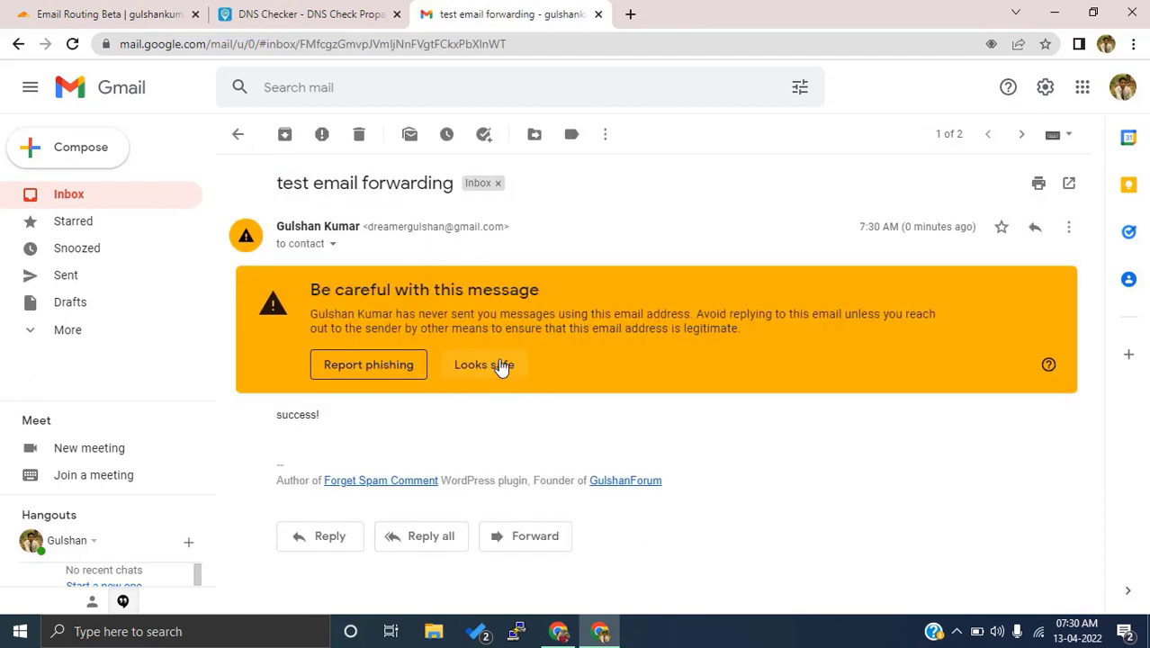
left_click(515, 373)
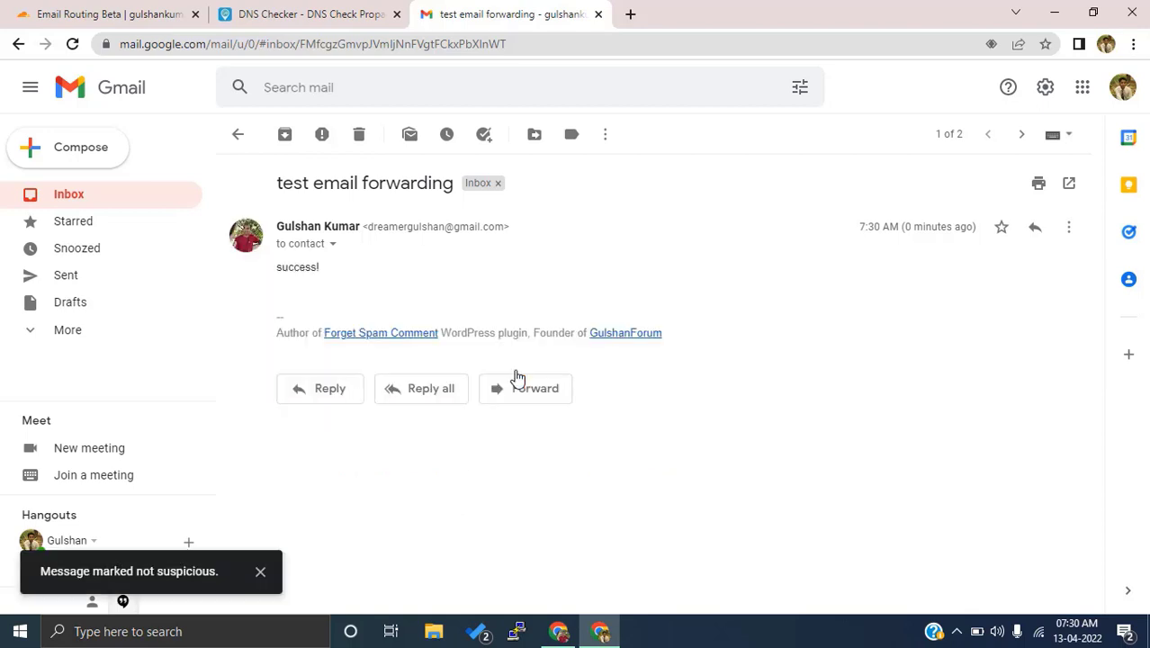
left_click(332, 244)
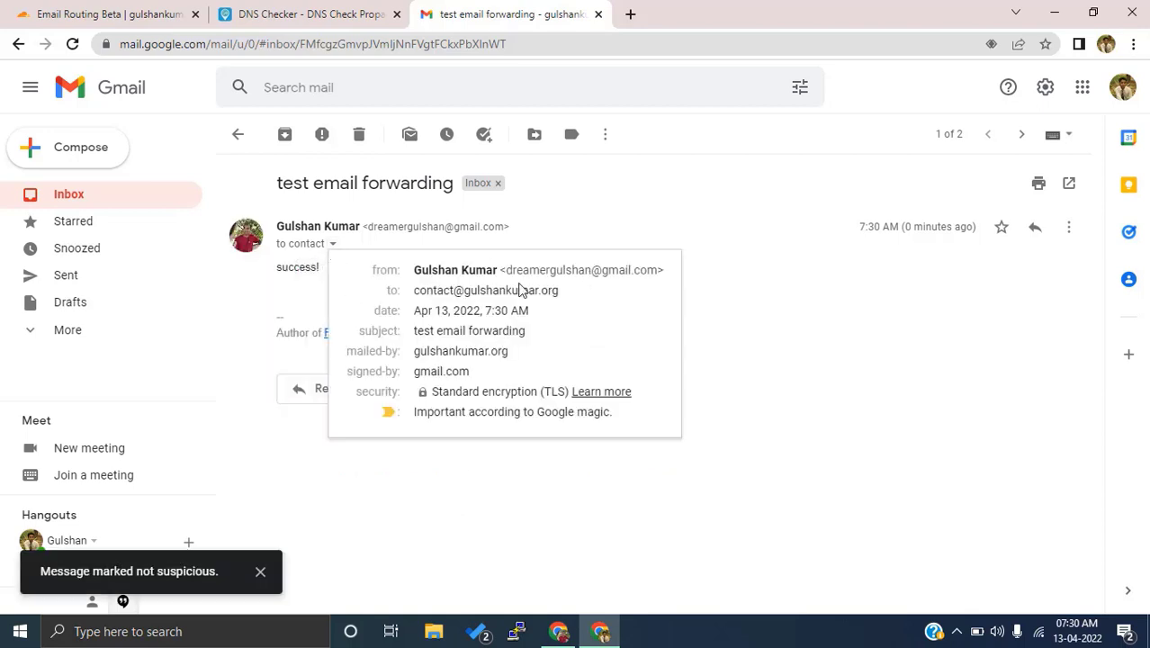
left_click(827, 277)
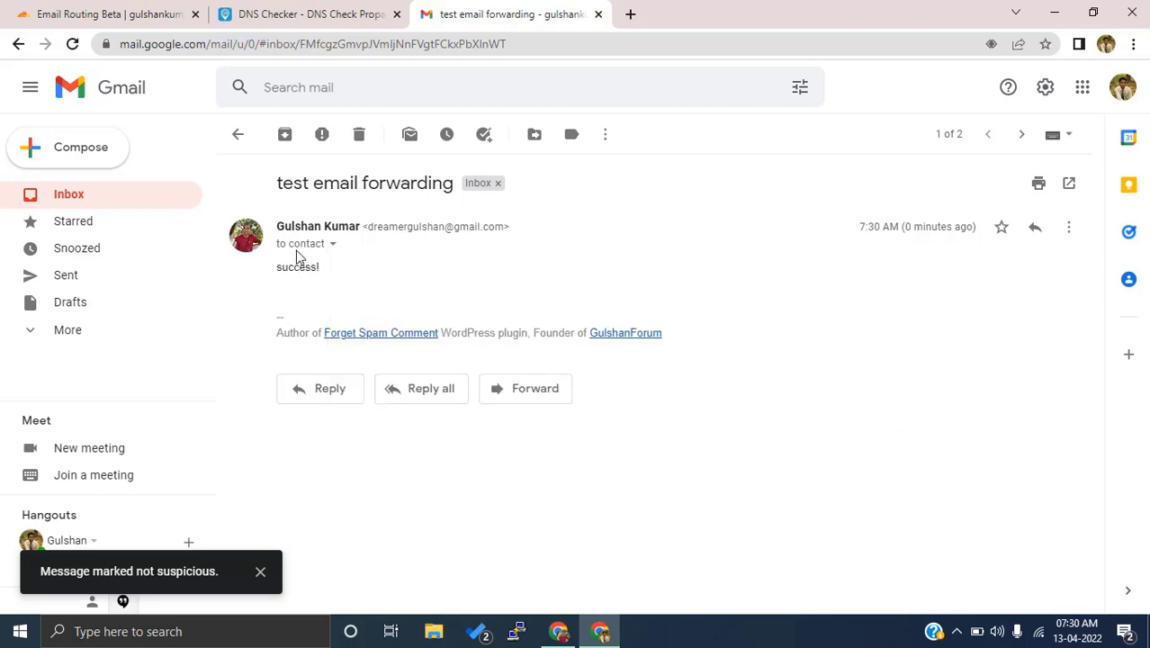
left_click(333, 246)
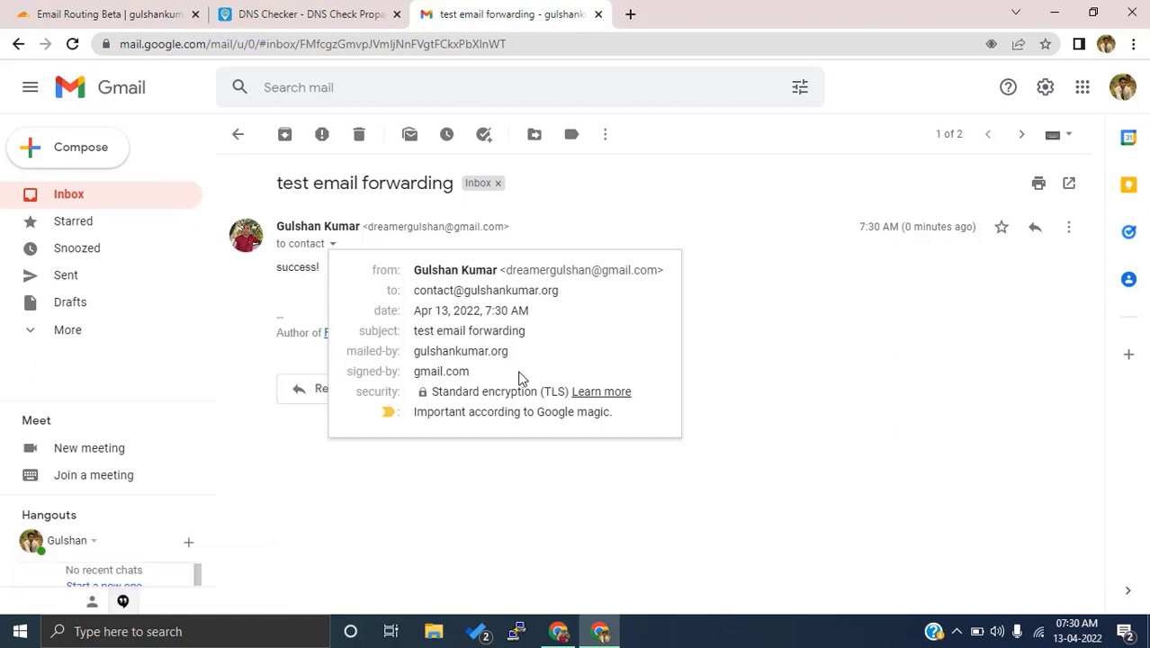
left_click(299, 393)
- Send a reply saying 'reply' and confirm the message was addressed to the custom address
left_click(299, 393)
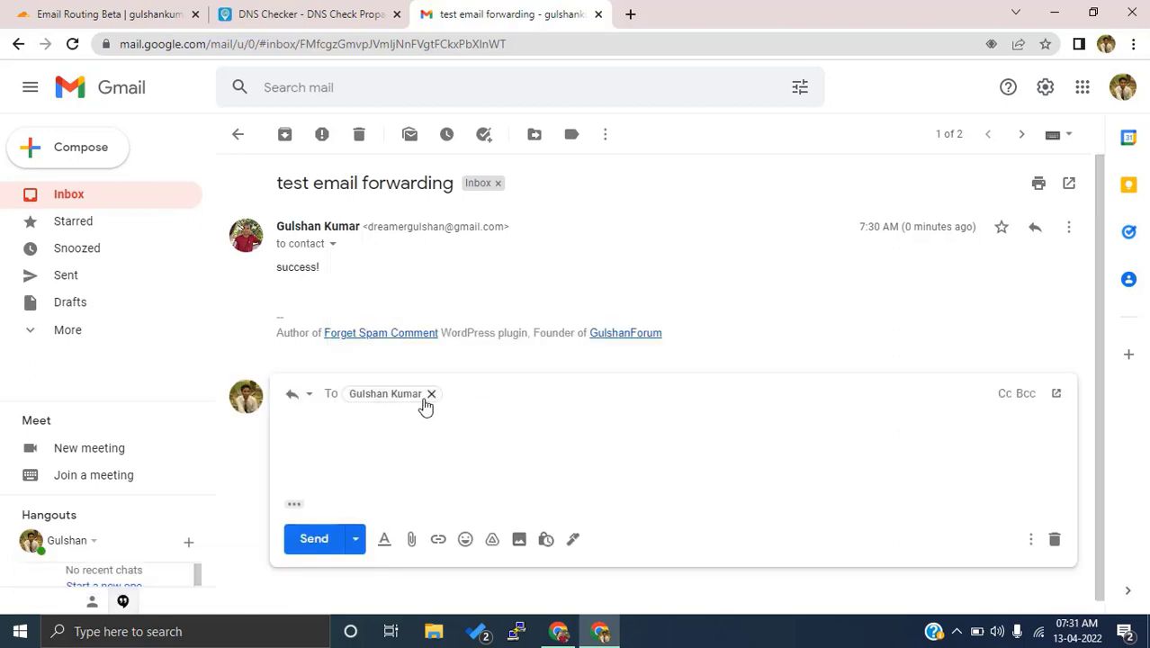
left_click(437, 428)
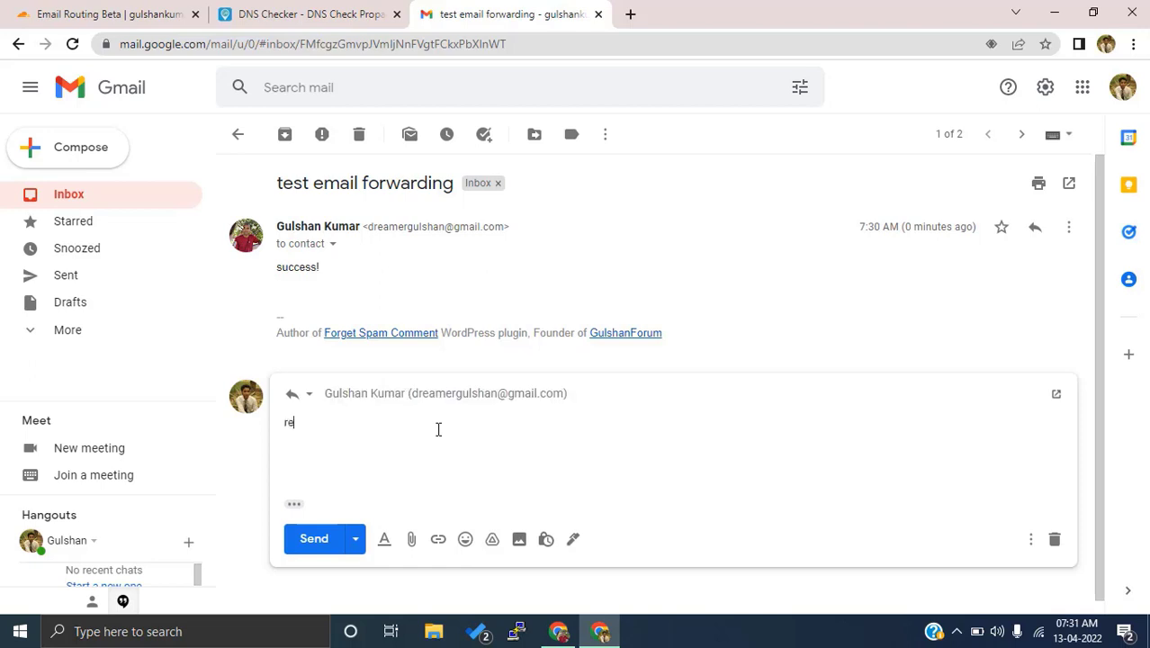
left_click(320, 538)
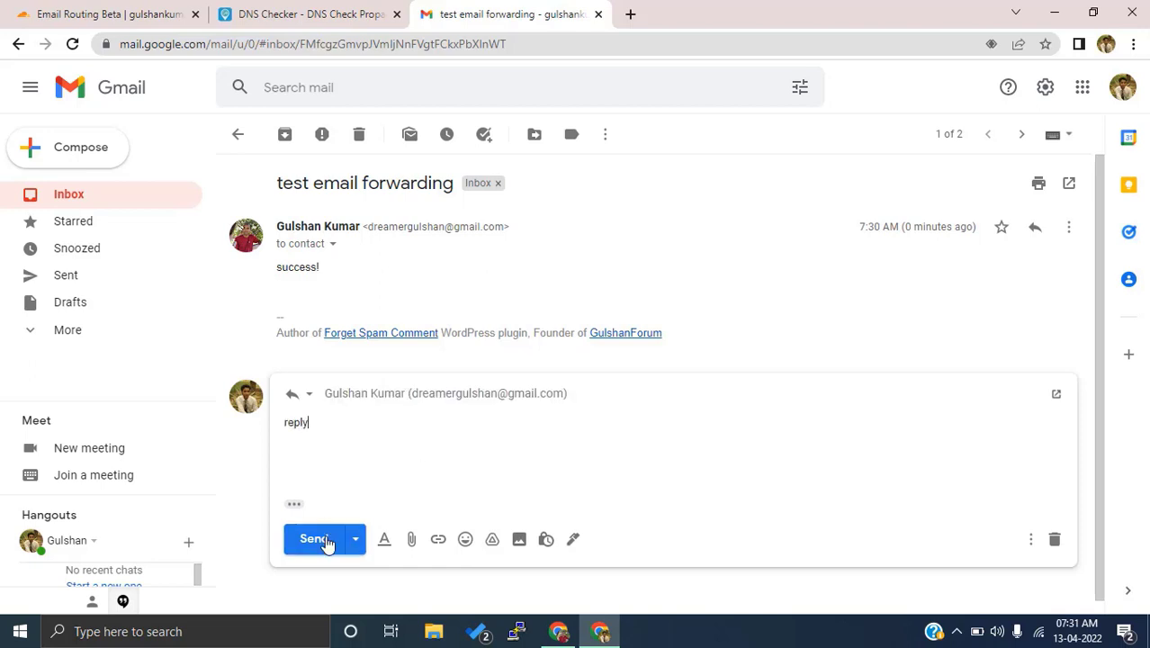
left_click(332, 244)
triple_click(488, 290)
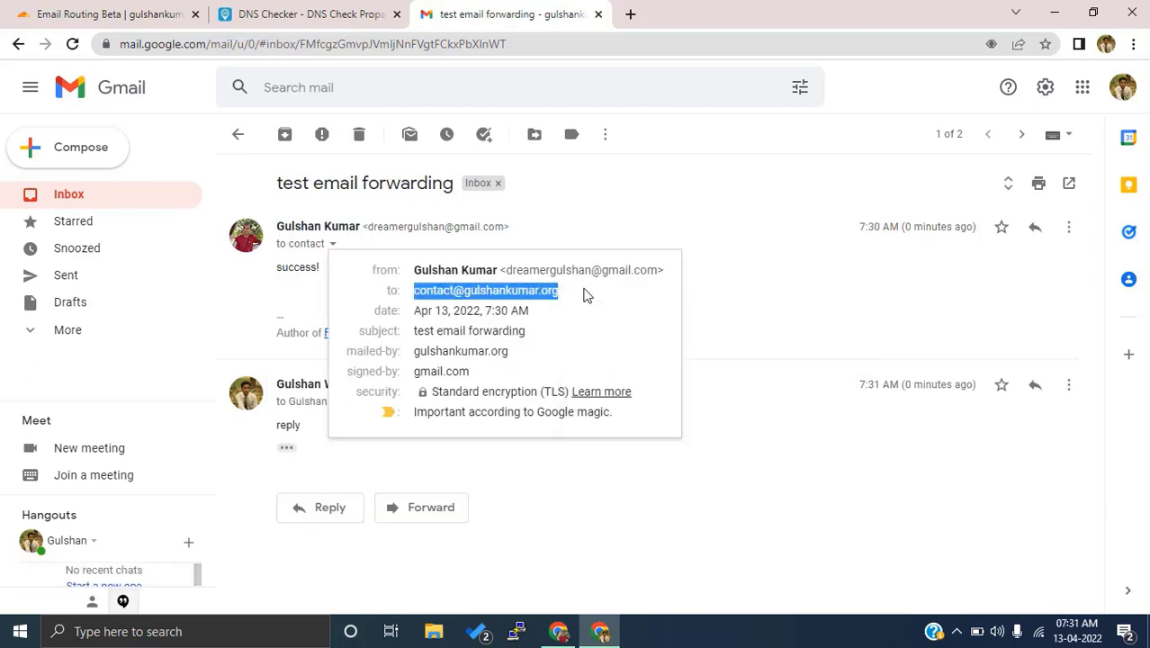
- Check the reply's recipient details, then close them
left_click(320, 448)
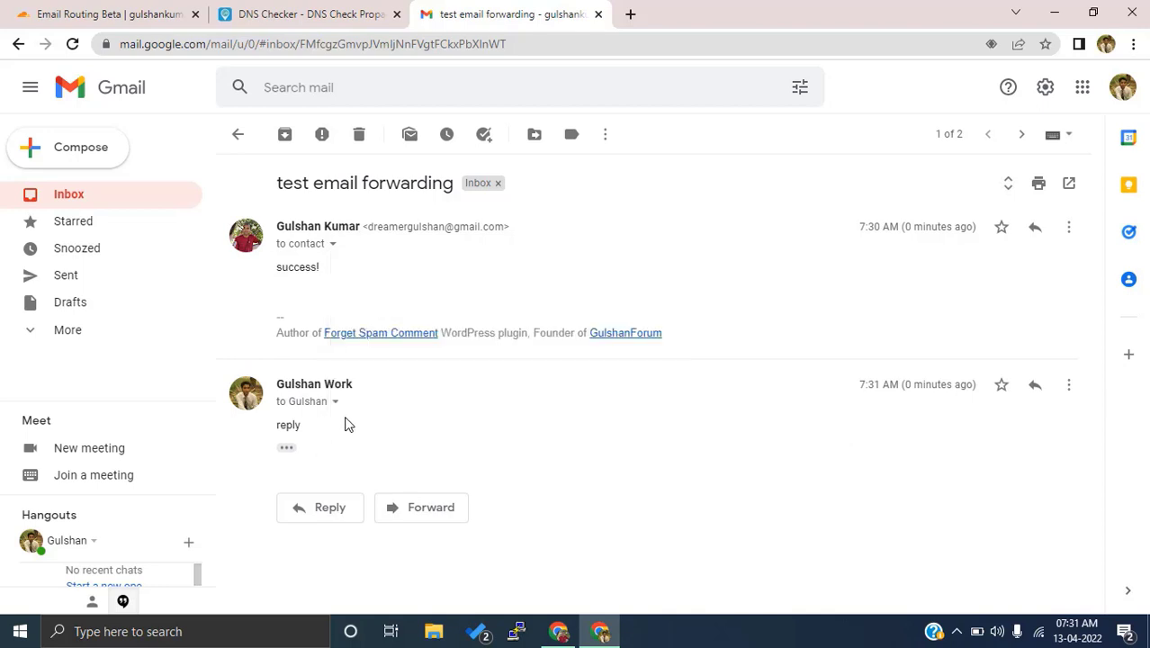
left_click(336, 402)
left_click(812, 350)
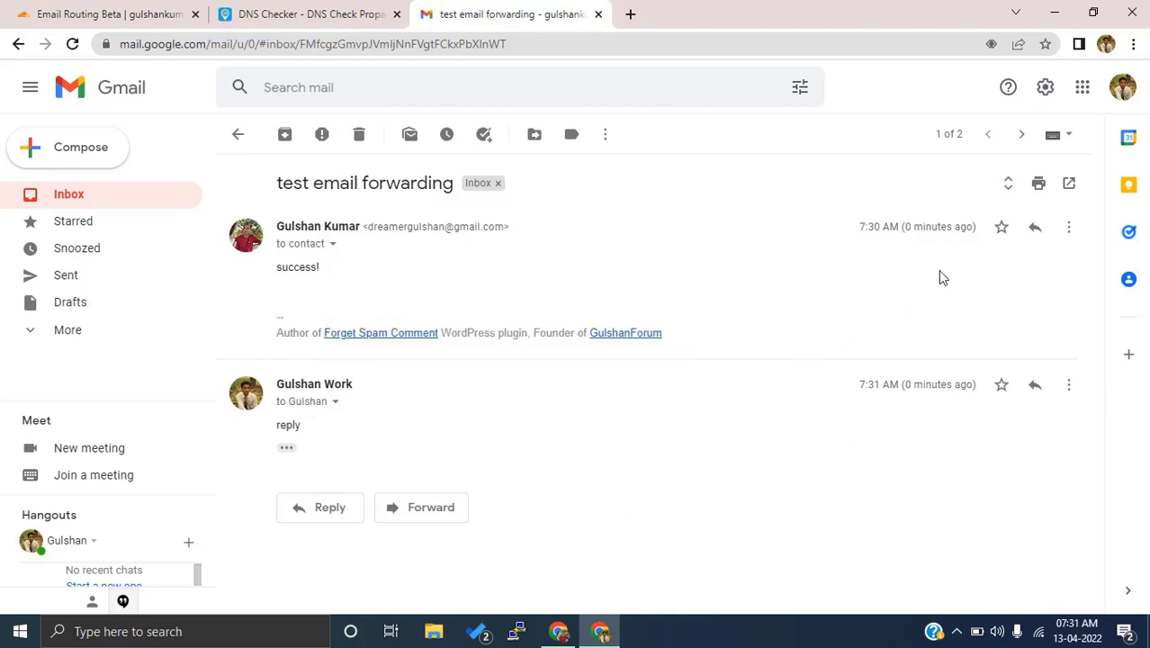
- Open Gmail's full settings on the Accounts and Import tab
left_click(1044, 91)
left_click(939, 178)
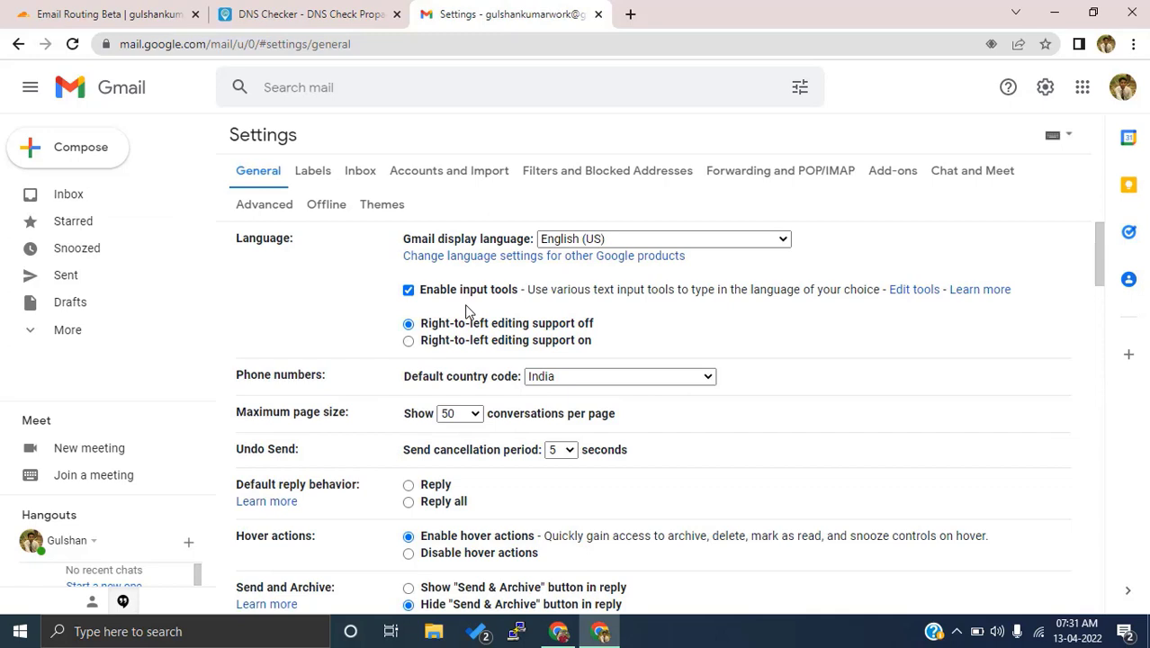
left_click(447, 184)
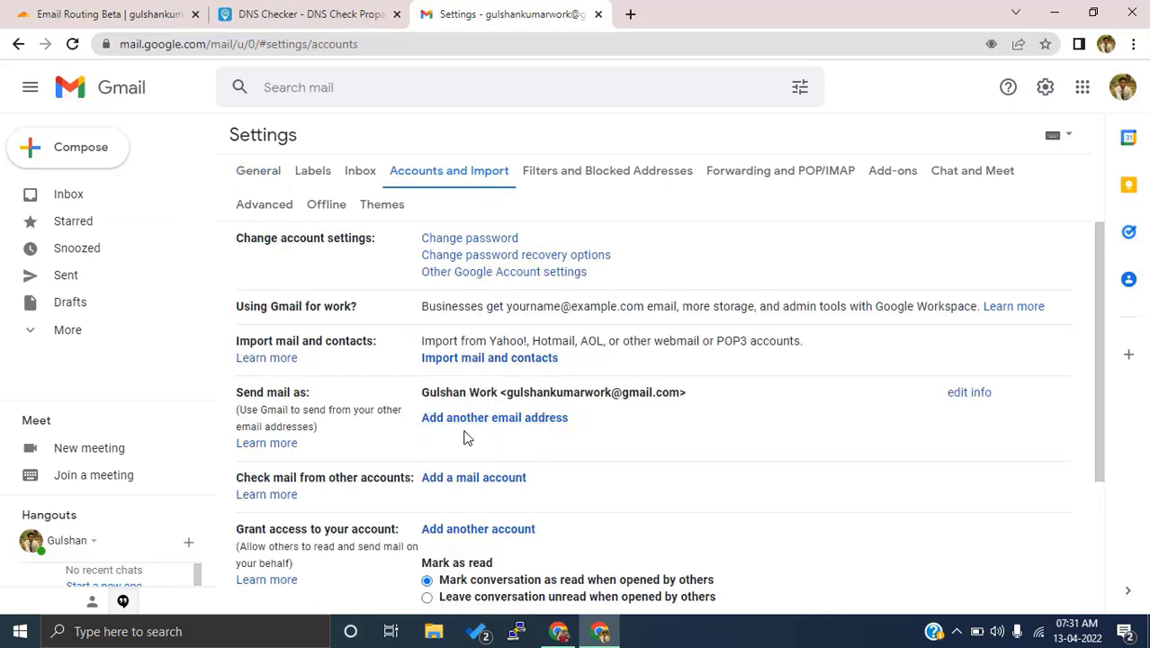
- Open and close the Add another email address window, then bring up the Google account menu
left_click(579, 410)
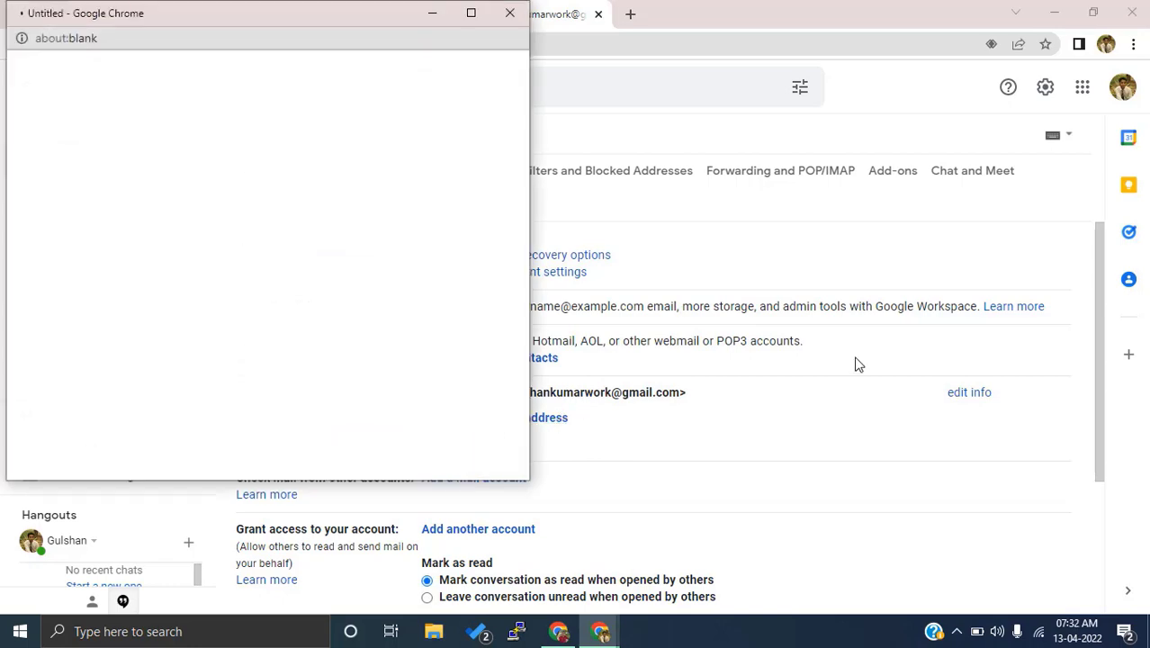
left_click(495, 11)
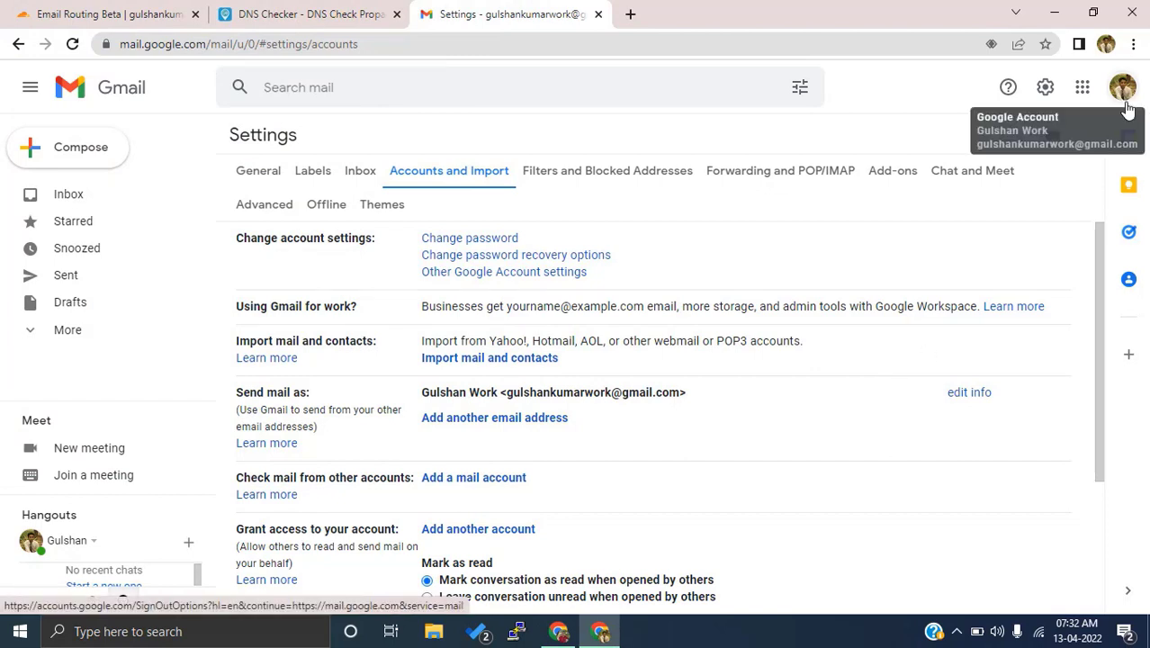
left_click(1124, 101)
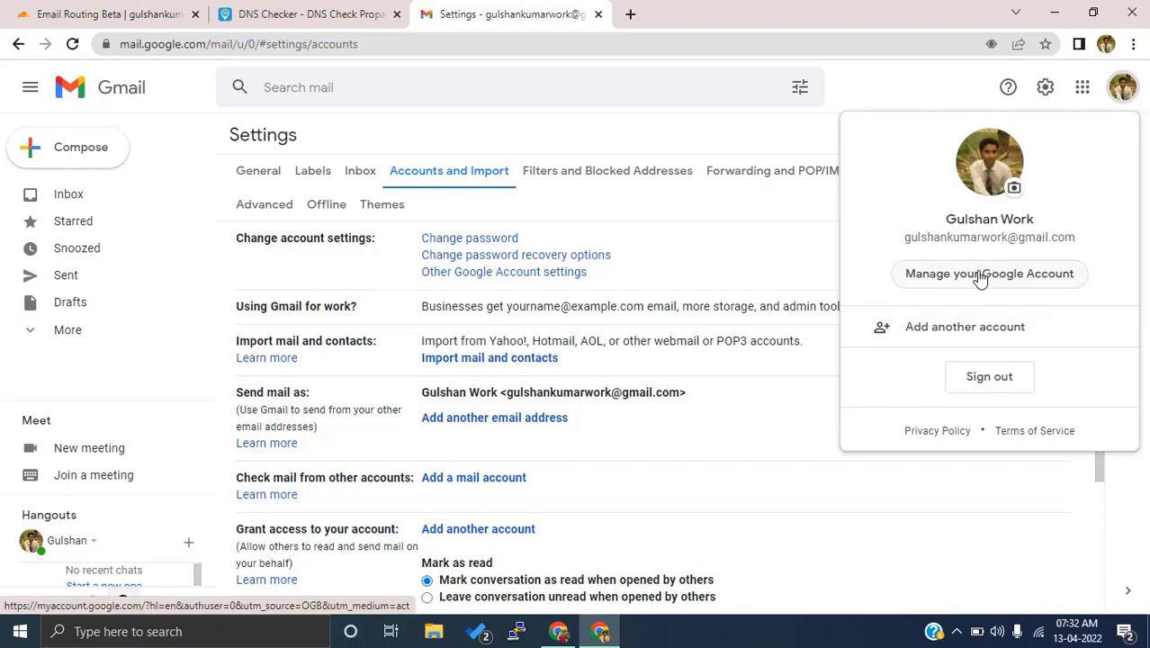
- Open Manage your Google Account, review Security where 2-Step Verification is off, and open 2-Step Verification
left_click(981, 277)
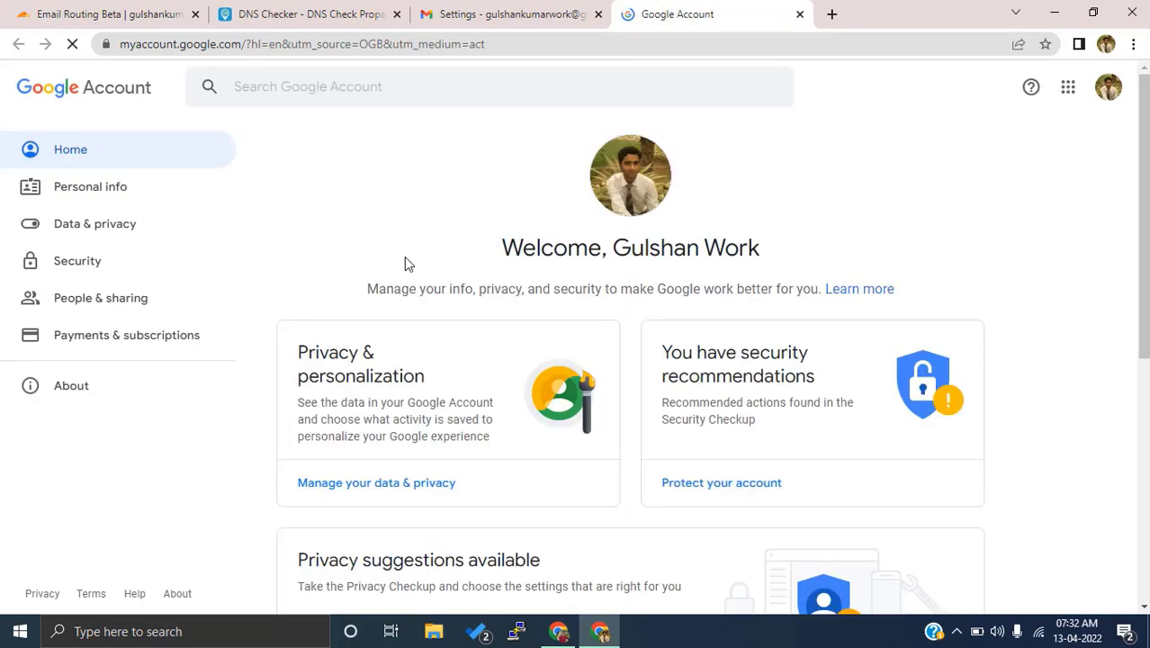
left_click(79, 260)
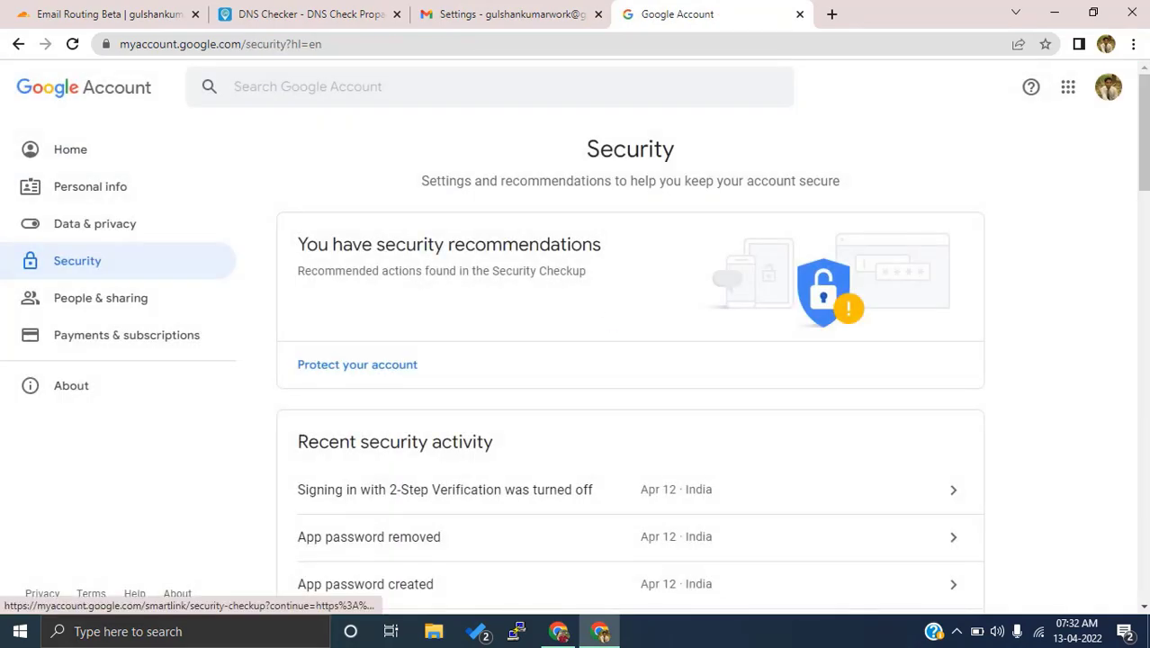
scroll(630, 360, "down", 7)
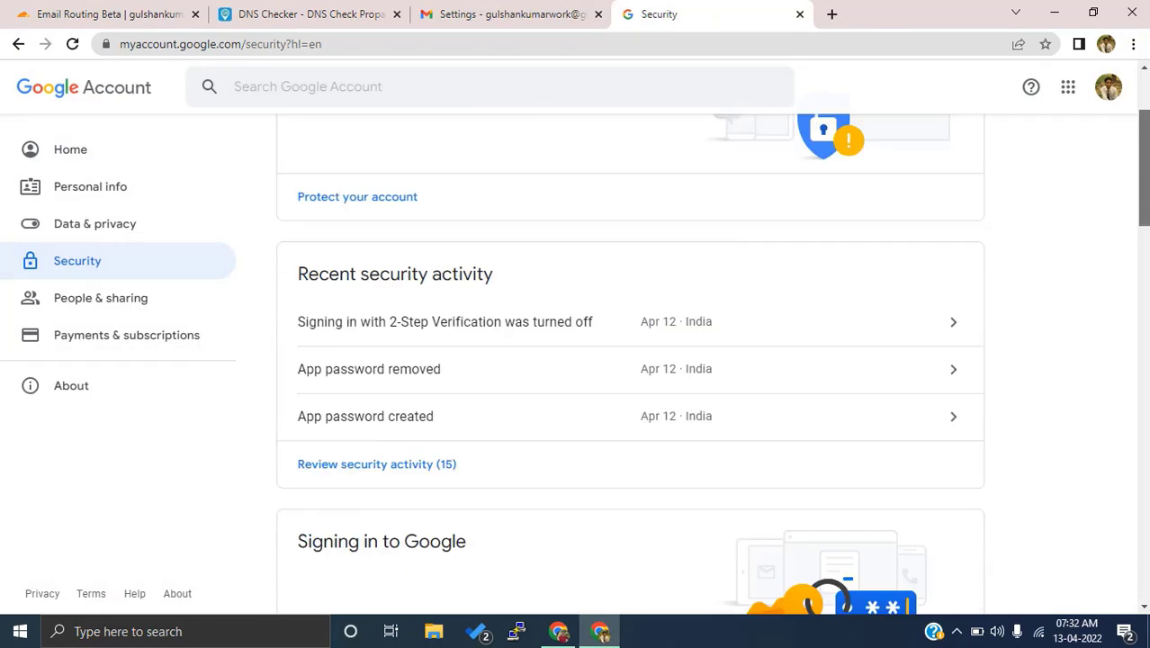
scroll(474, 430, "up", 1)
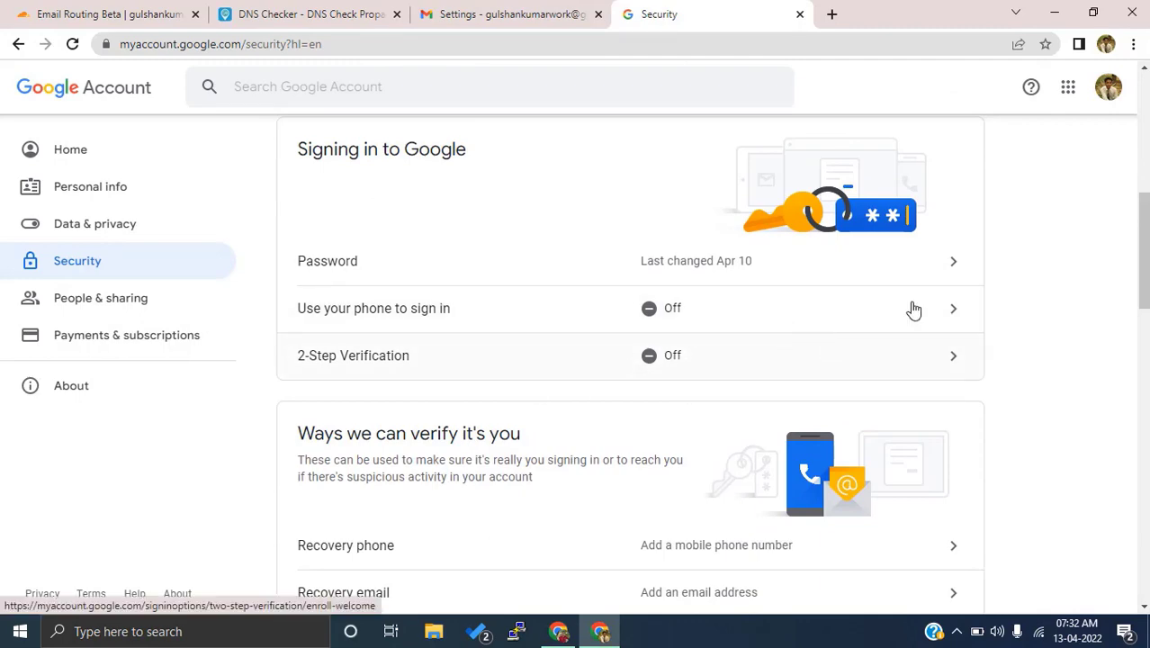
scroll(1140, 252, "up", 5)
scroll(1141, 252, "down", 2)
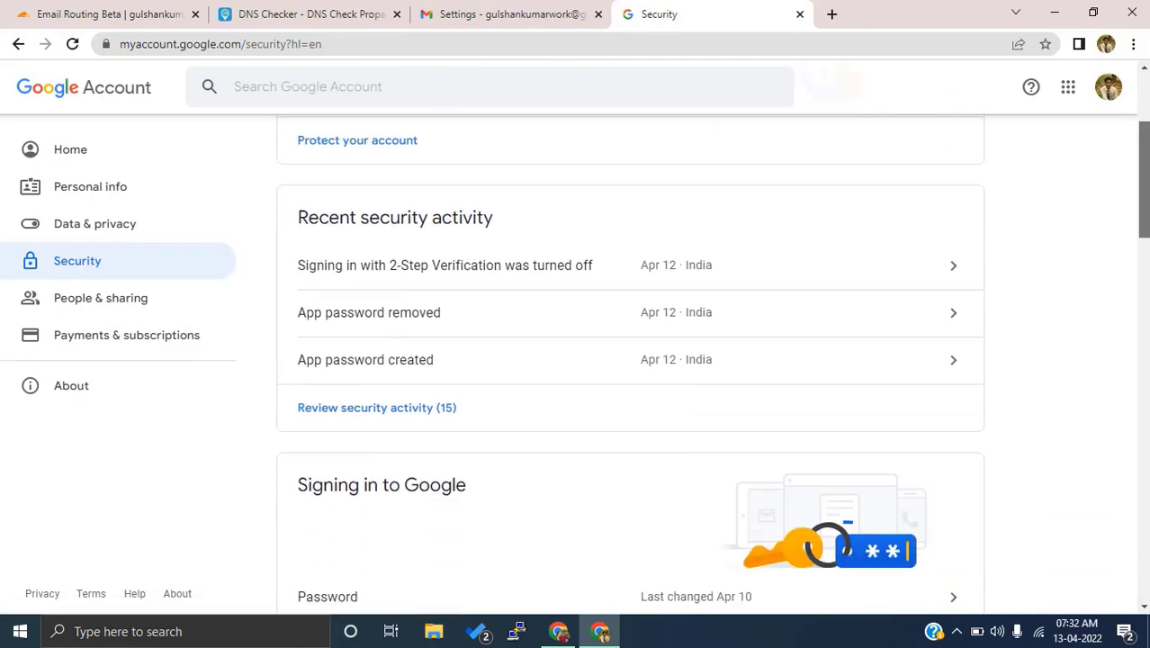
scroll(1141, 252, "up", 2)
scroll(1141, 252, "down", 1)
scroll(630, 360, "down", 5)
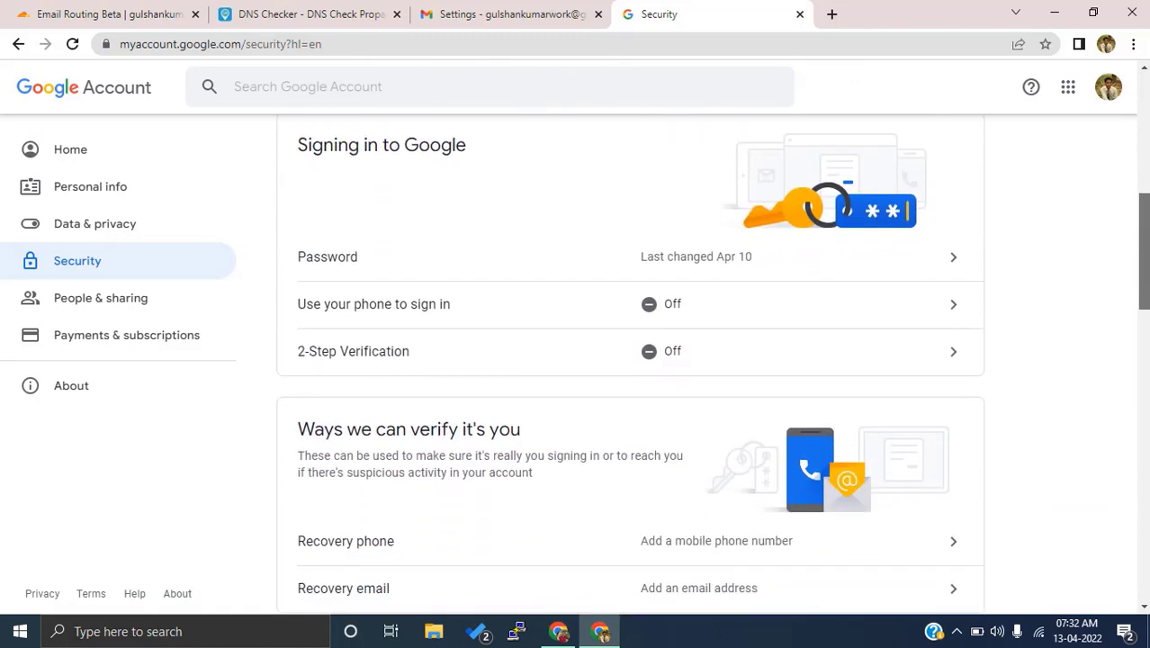
scroll(1146, 274, "down", 1)
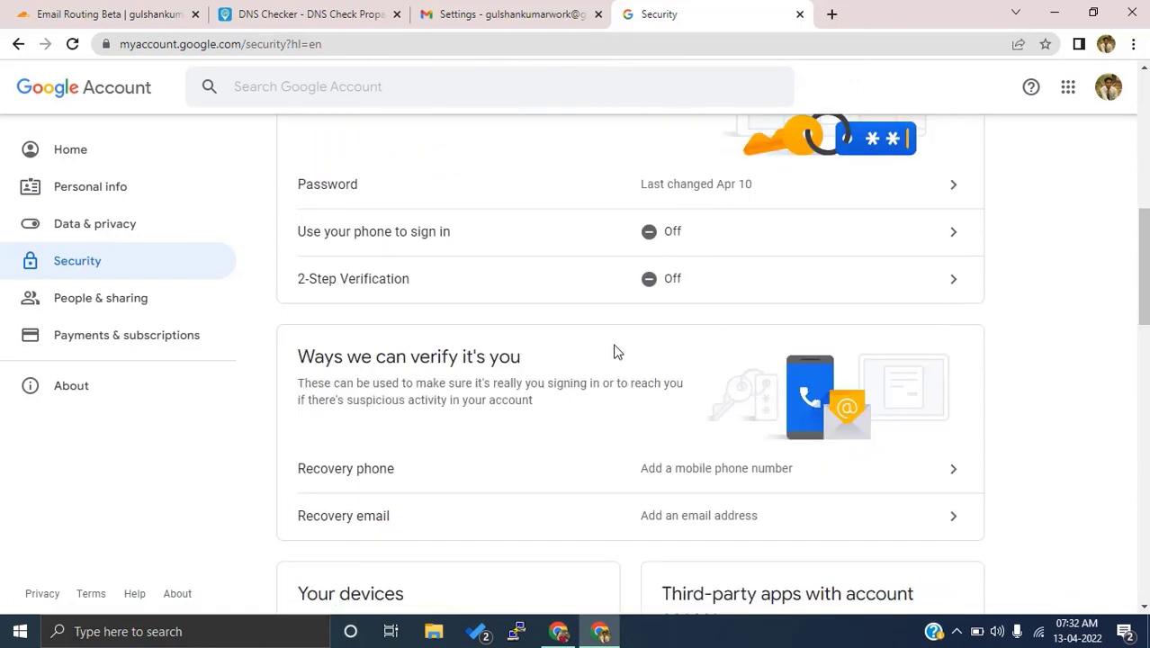
left_click(643, 297)
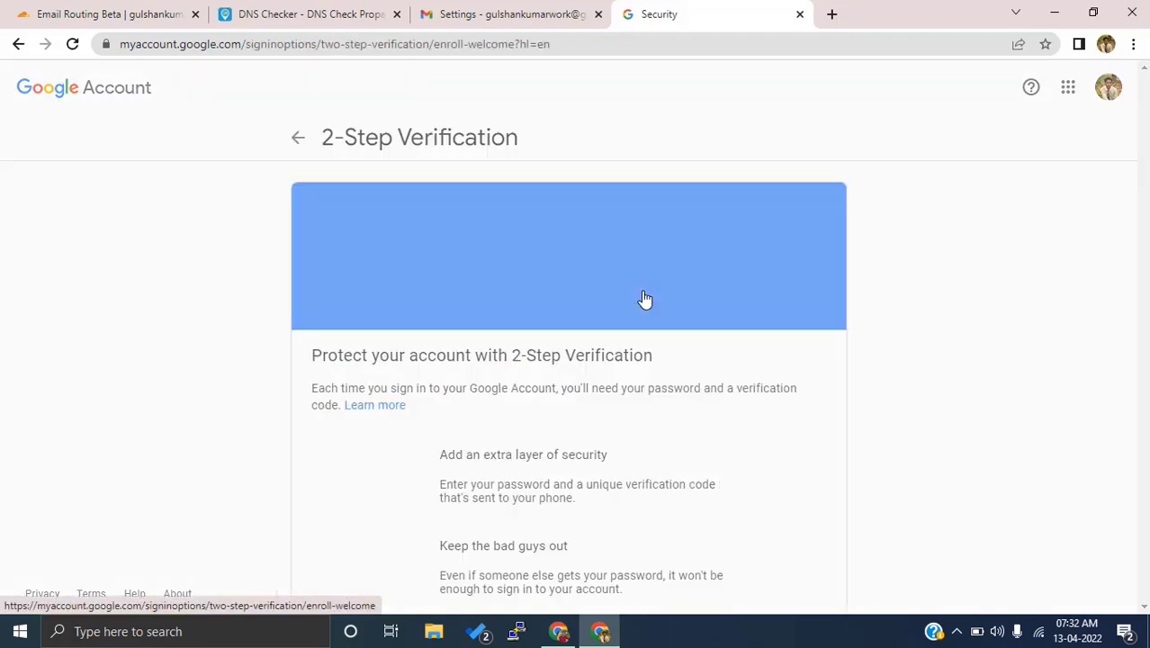
scroll(799, 462, "down", 2)
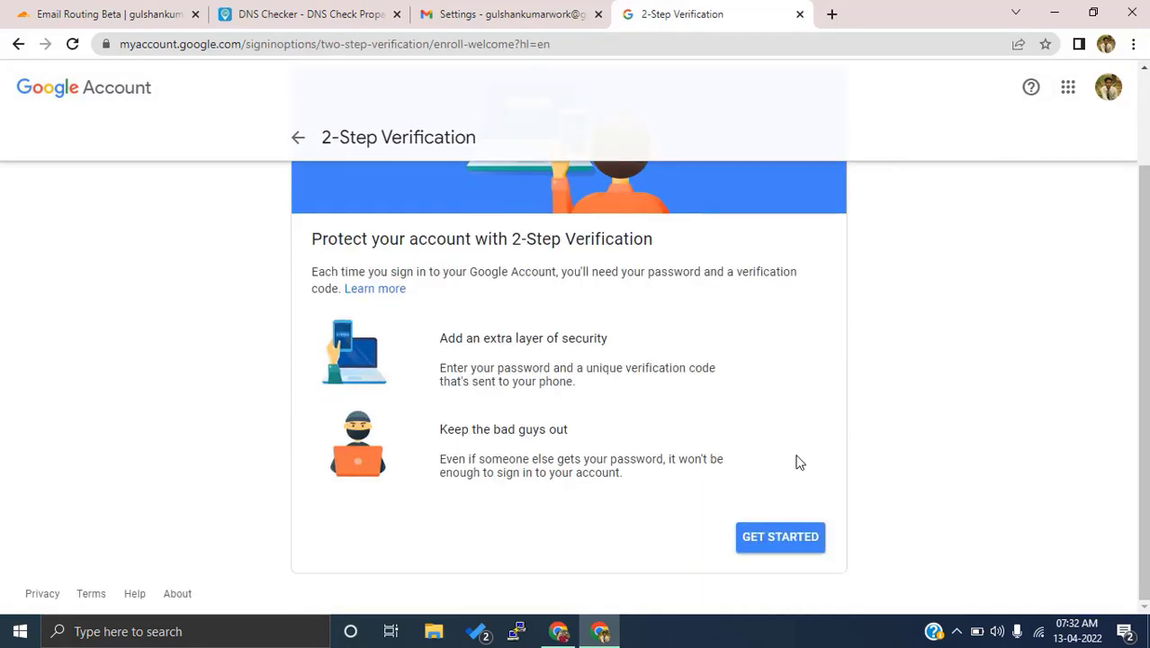
- Start 2-Step Verification setup, re-enter the account password, and accept Google phone prompts
left_click(775, 549)
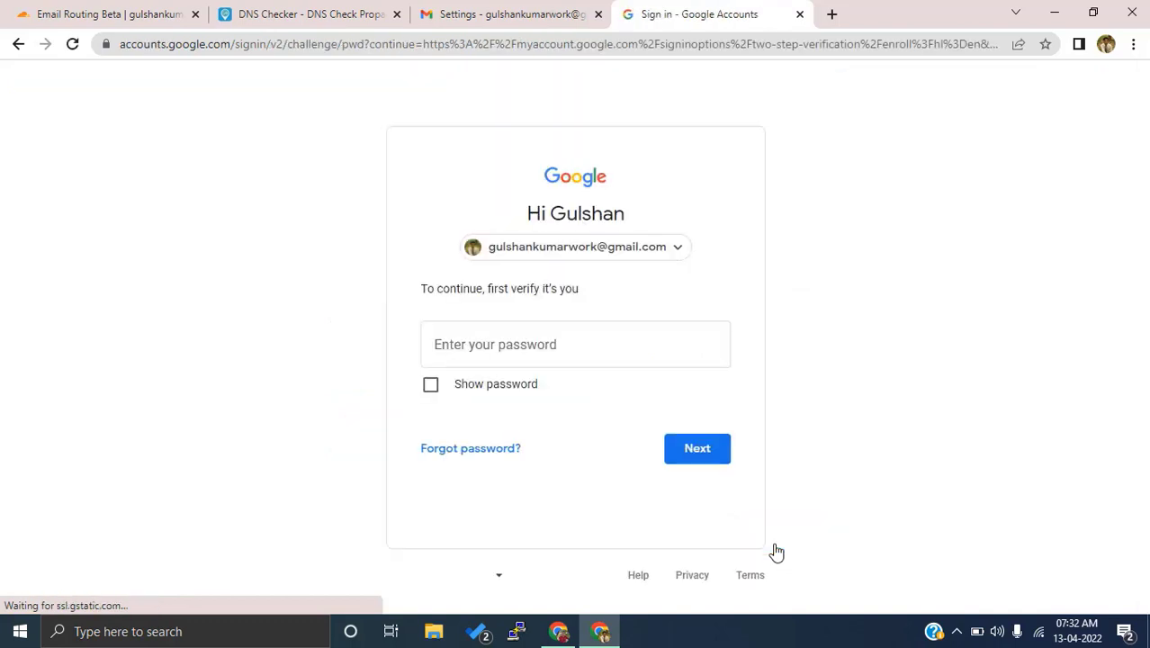
left_click(480, 352)
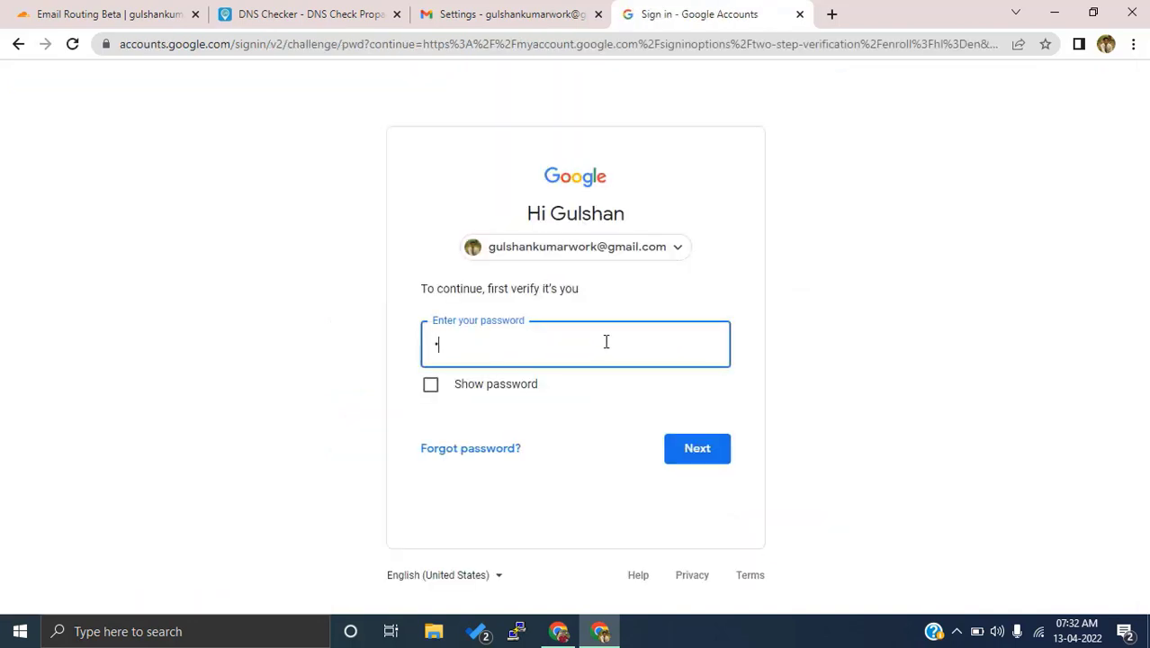
type("••••••••••••")
key("Return")
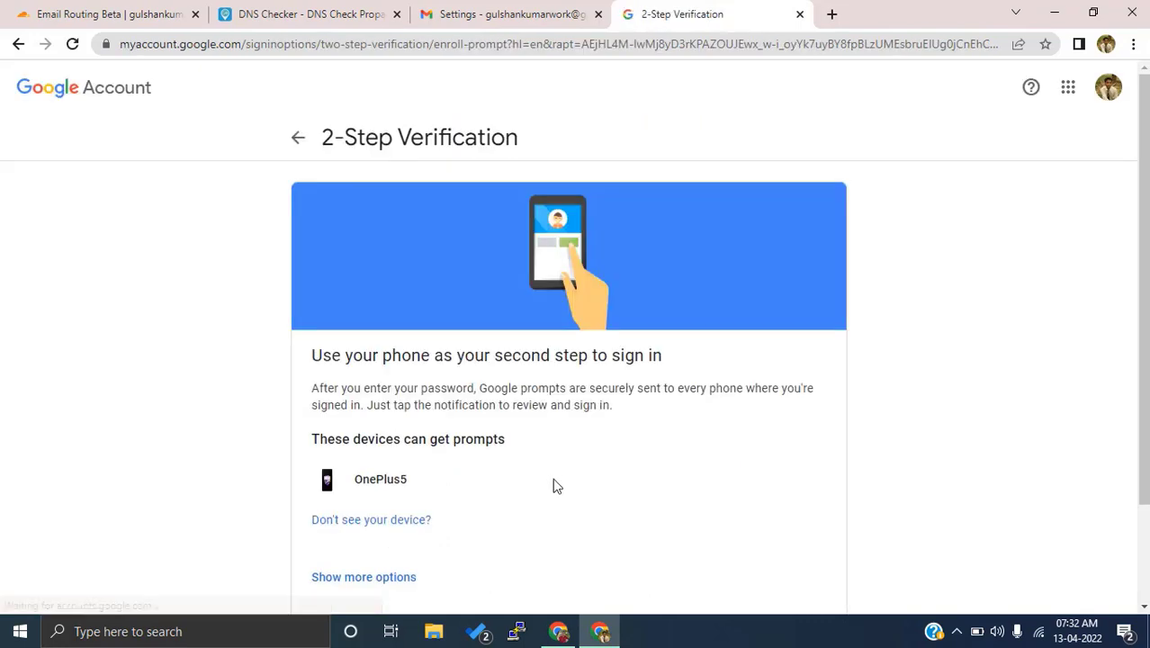
scroll(569, 360, "down", 2)
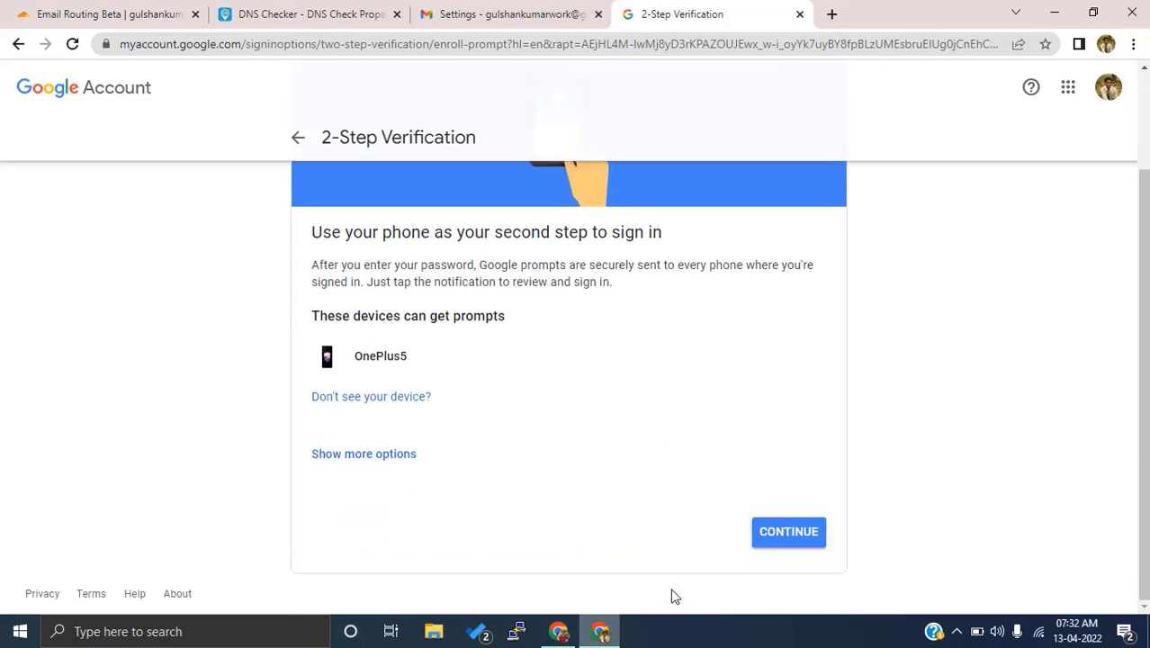
left_click(788, 531)
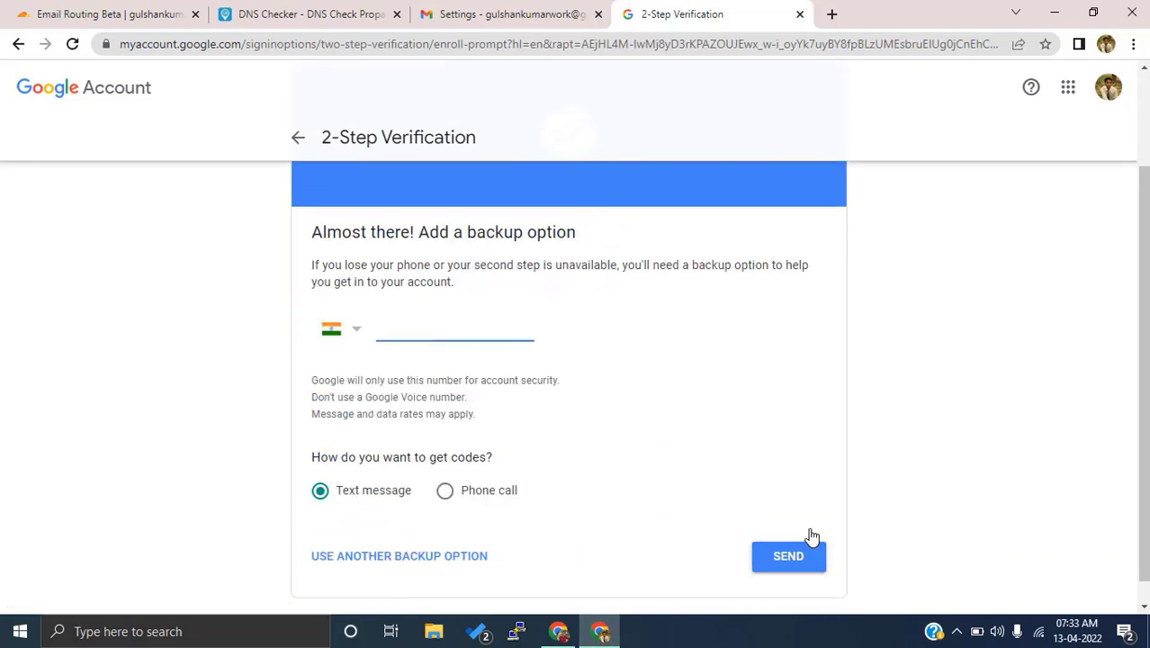
- Add the backup phone number, confirm it with the texted code, and turn 2-Step Verification on
key("ctrl+v")
left_click(792, 554)
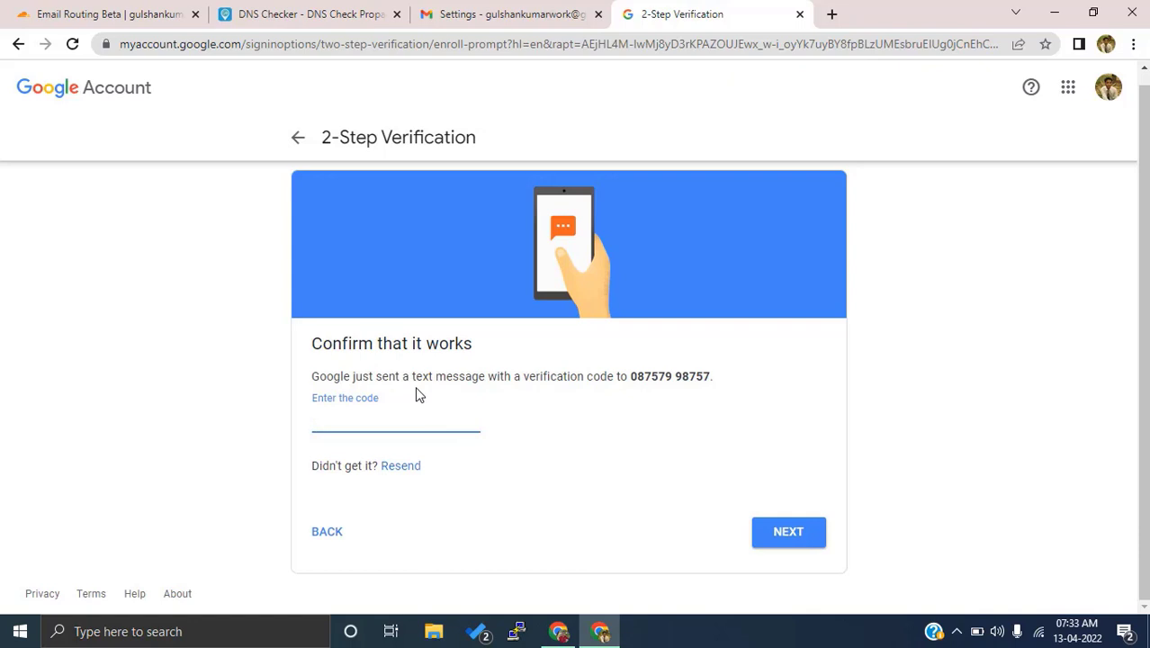
left_click(812, 531)
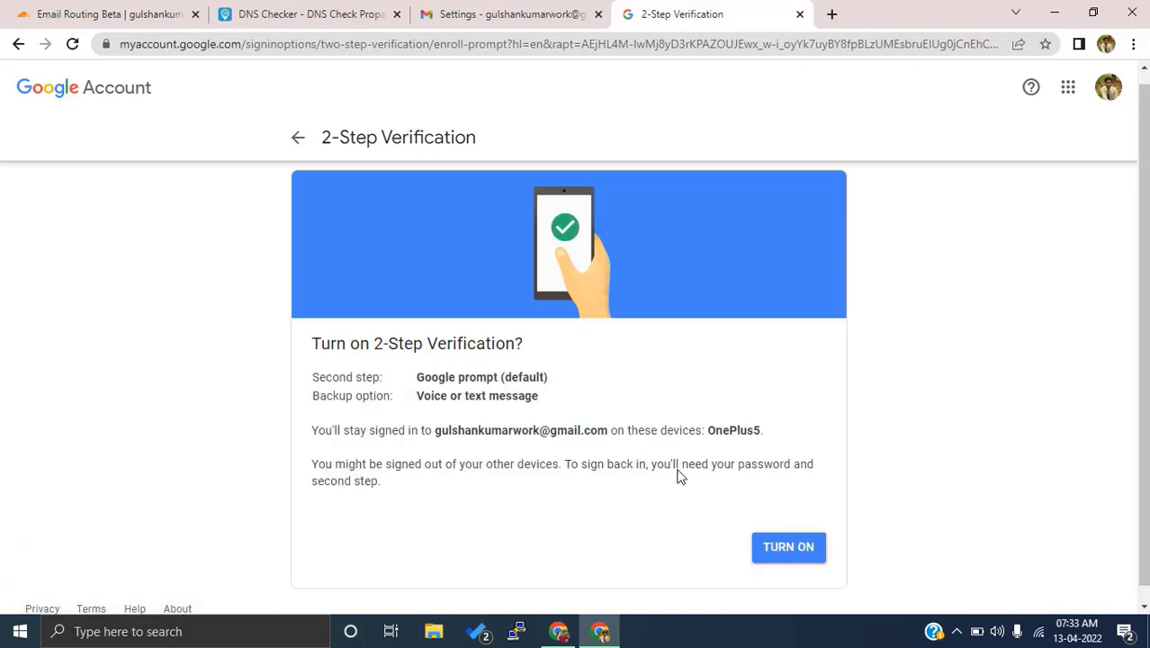
left_click(787, 550)
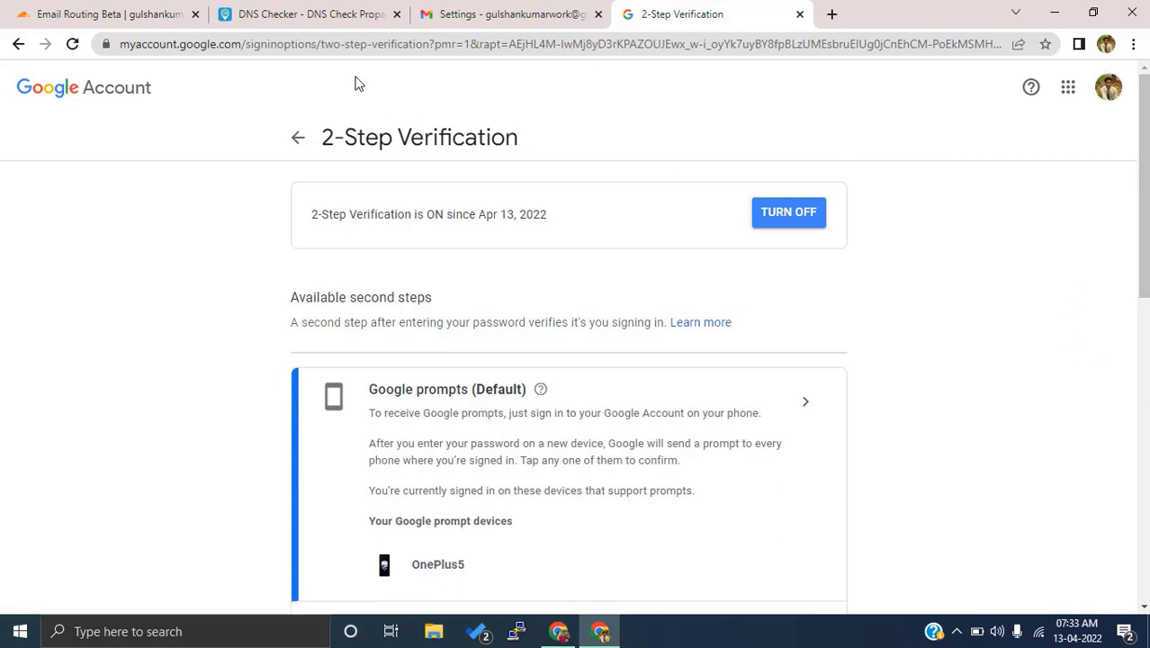
- Open Google Account in a new tab, close the Gmail settings tab, and reach App passwords with the account password
left_click(1108, 103)
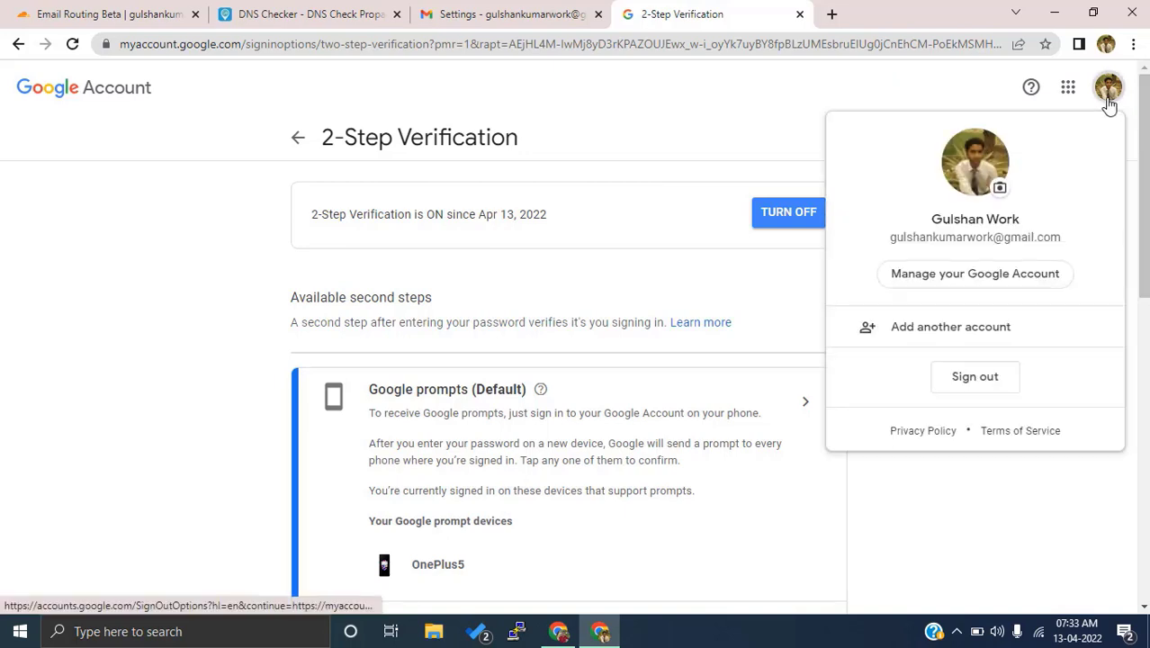
left_click(1008, 284)
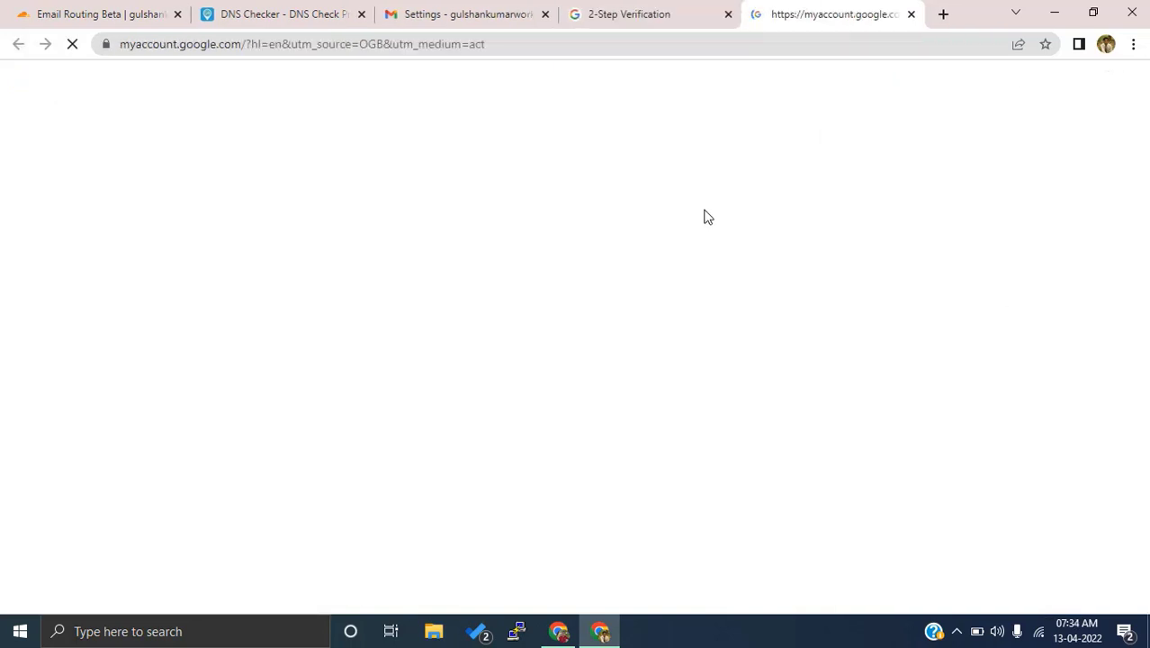
left_click(544, 14)
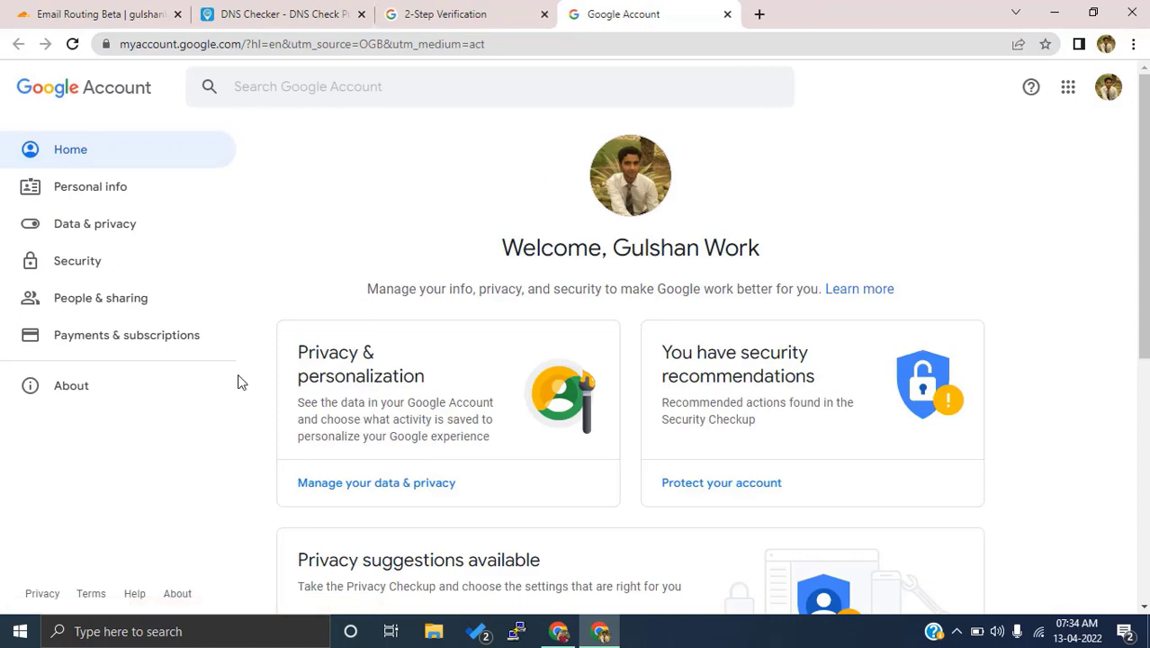
left_click(78, 271)
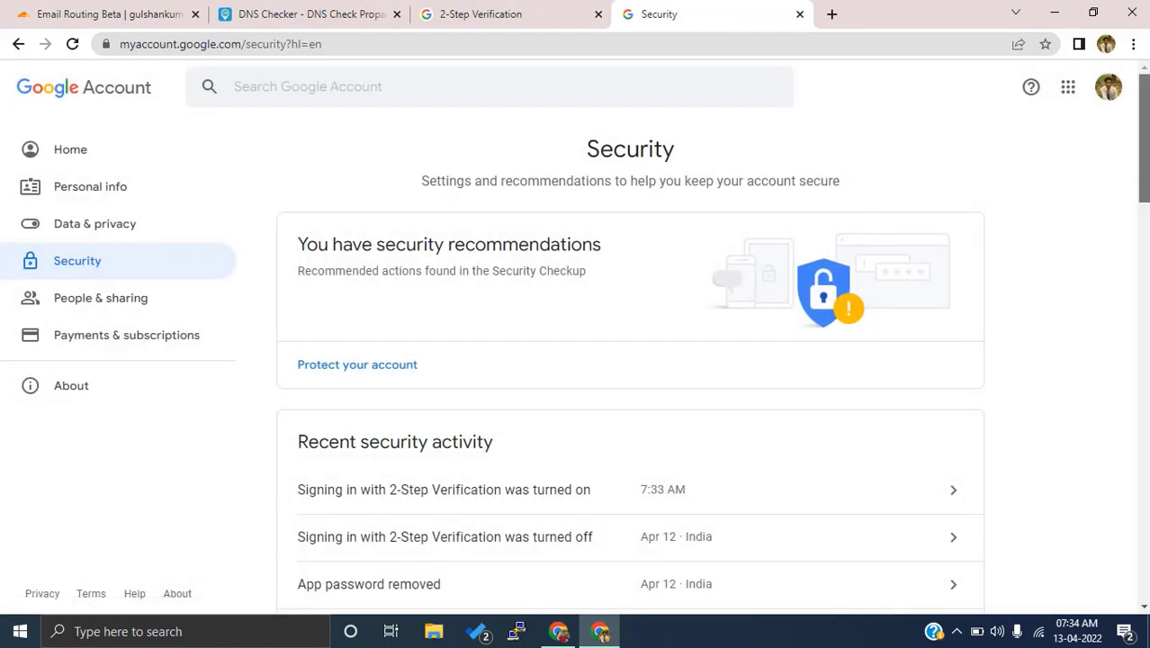
scroll(708, 326, "down", 6)
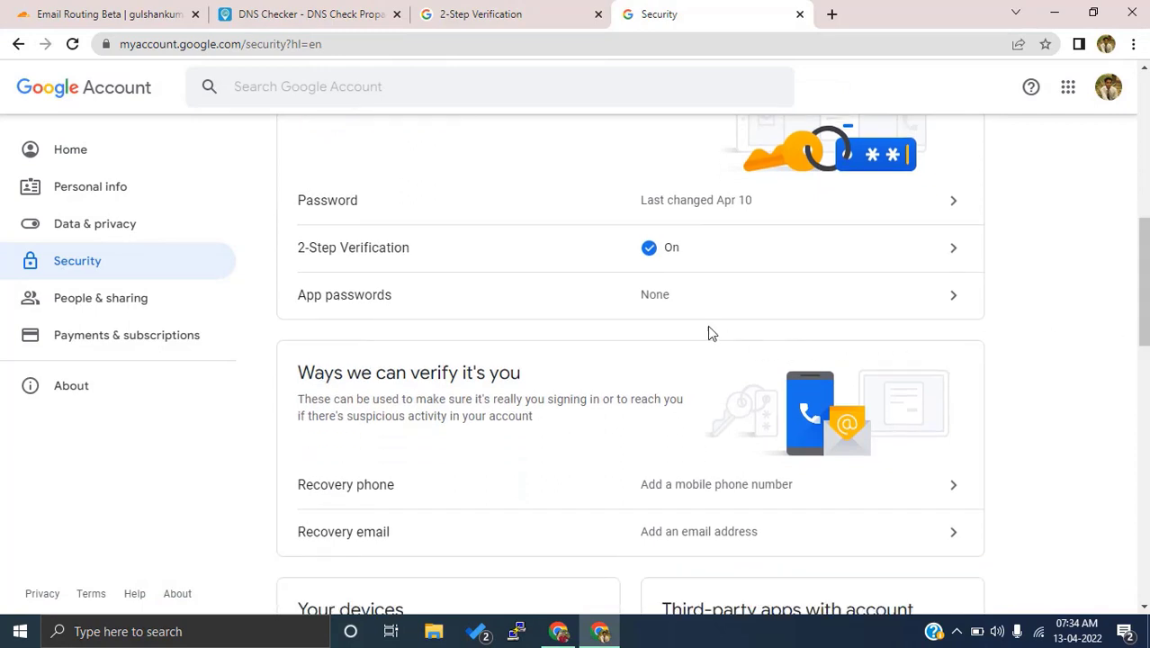
left_click(673, 316)
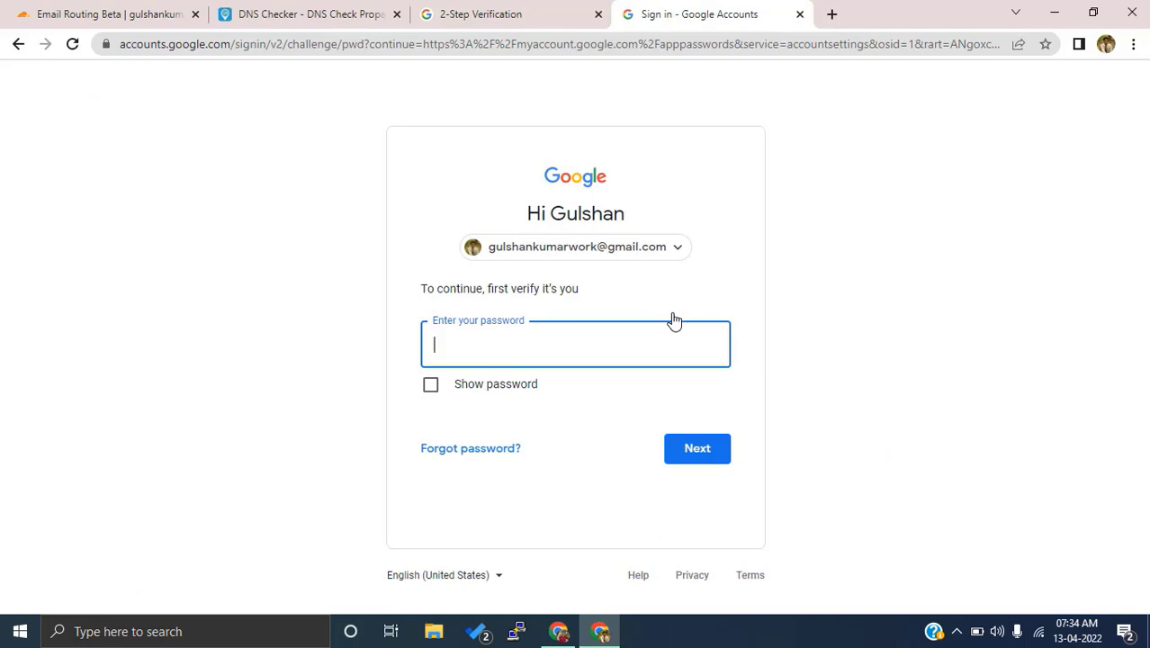
type("••••••••")
key("Return")
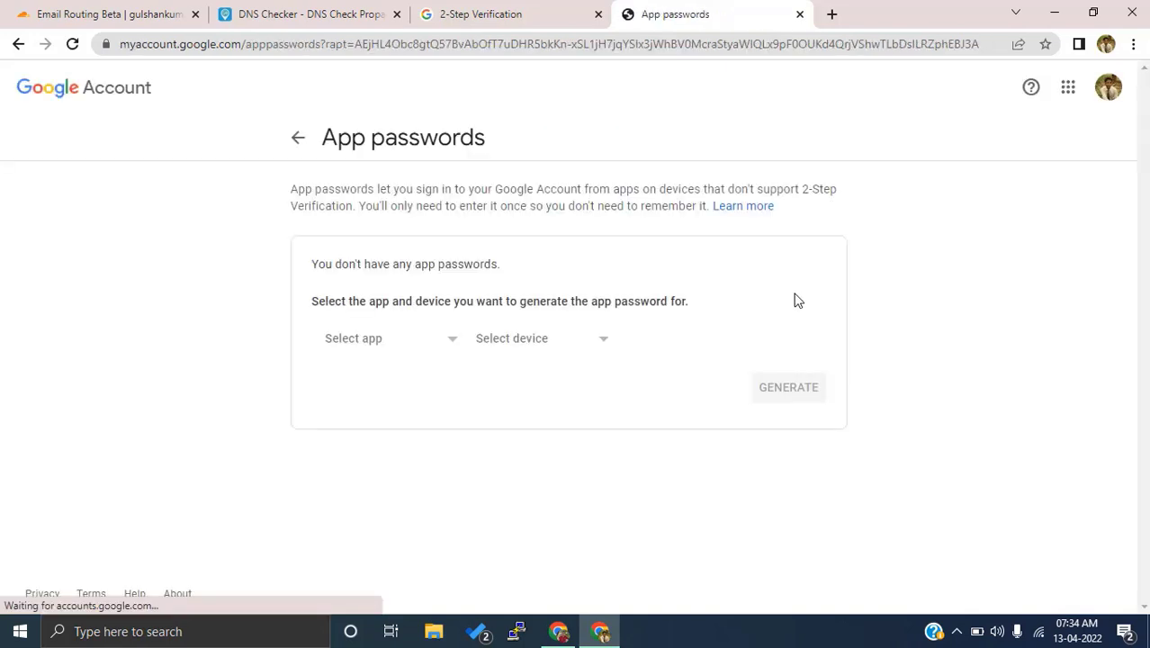
- Generate a custom-named app password called 'Gmail SMTP for business email'
left_click(409, 346)
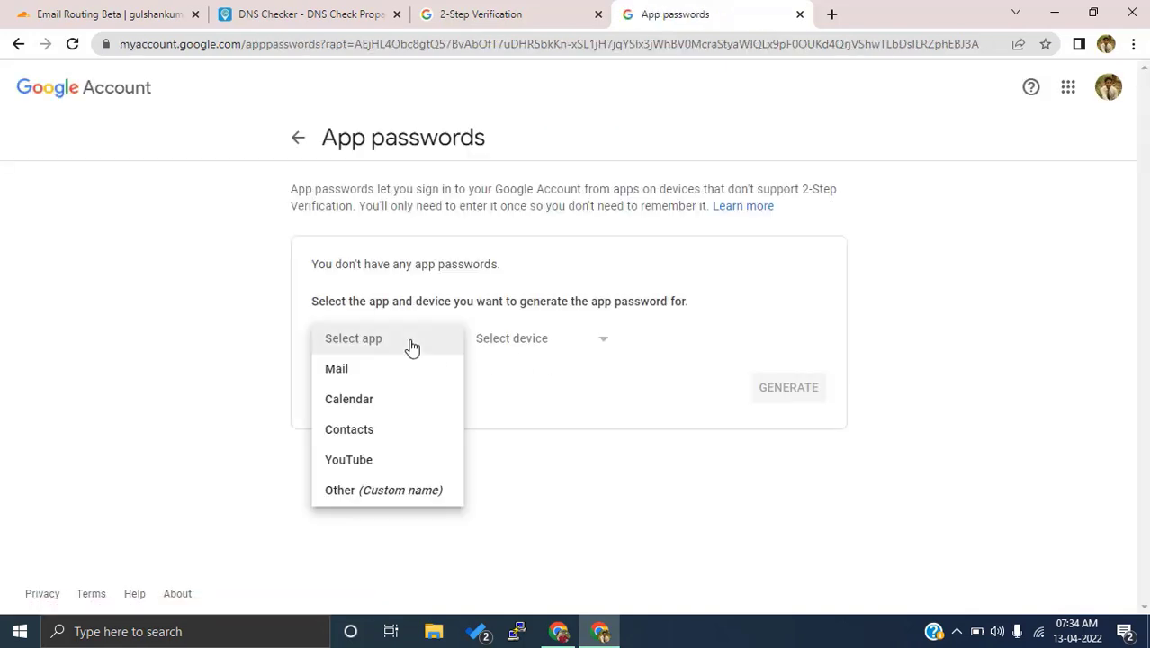
left_click(401, 493)
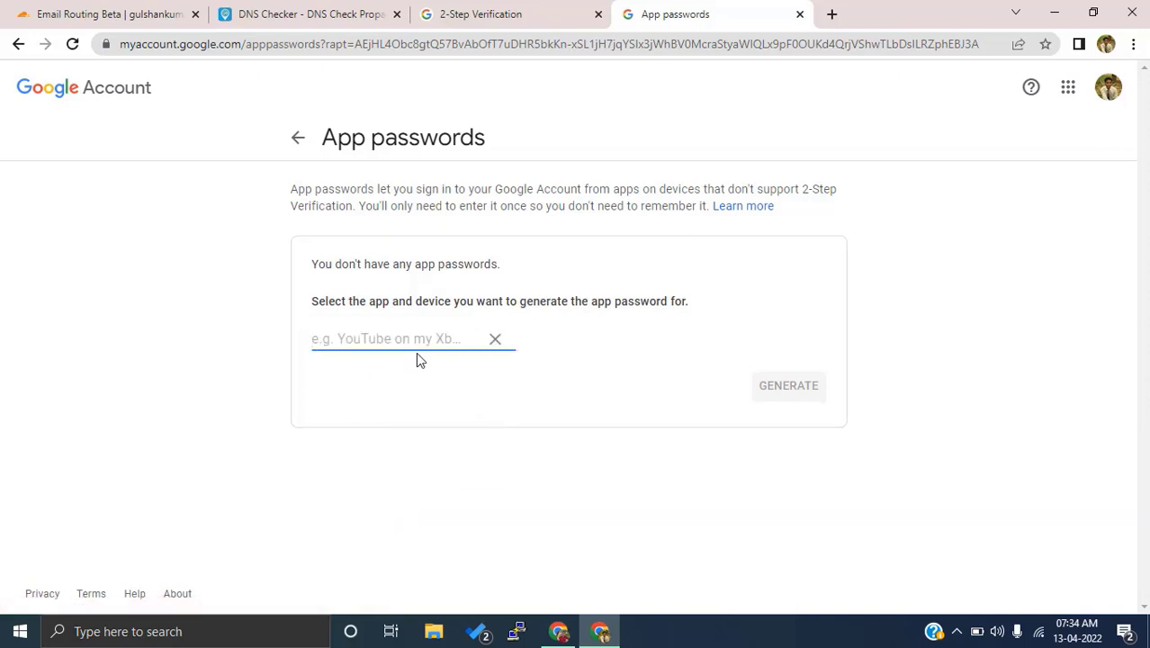
type("Gma")
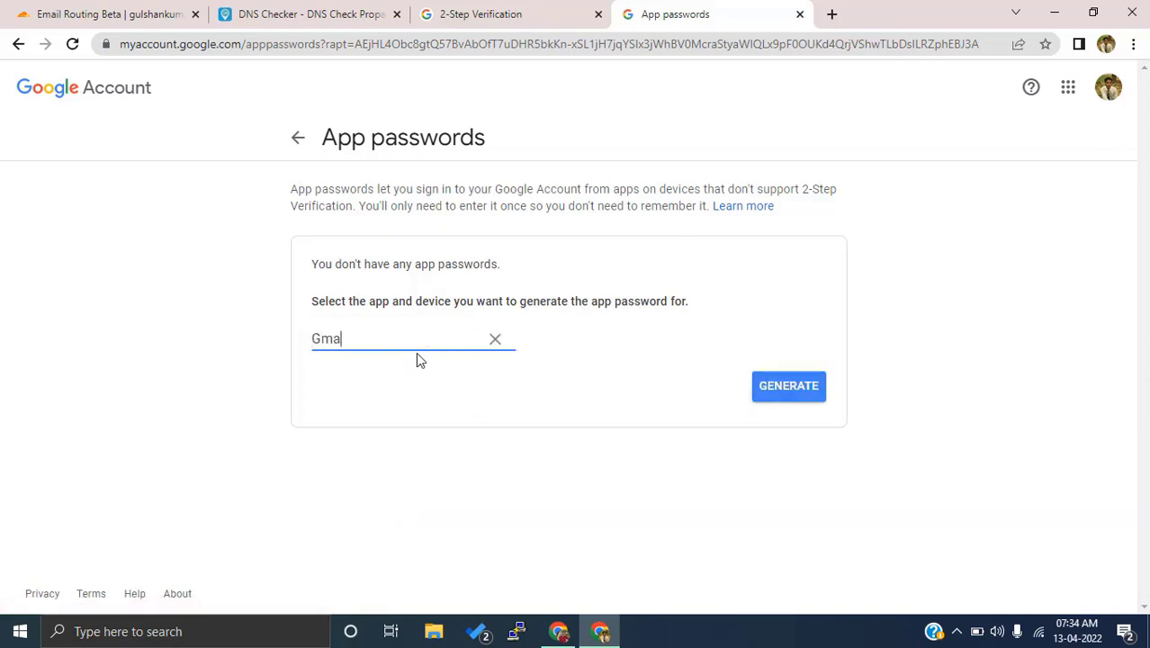
type("il SMTP")
type("for business")
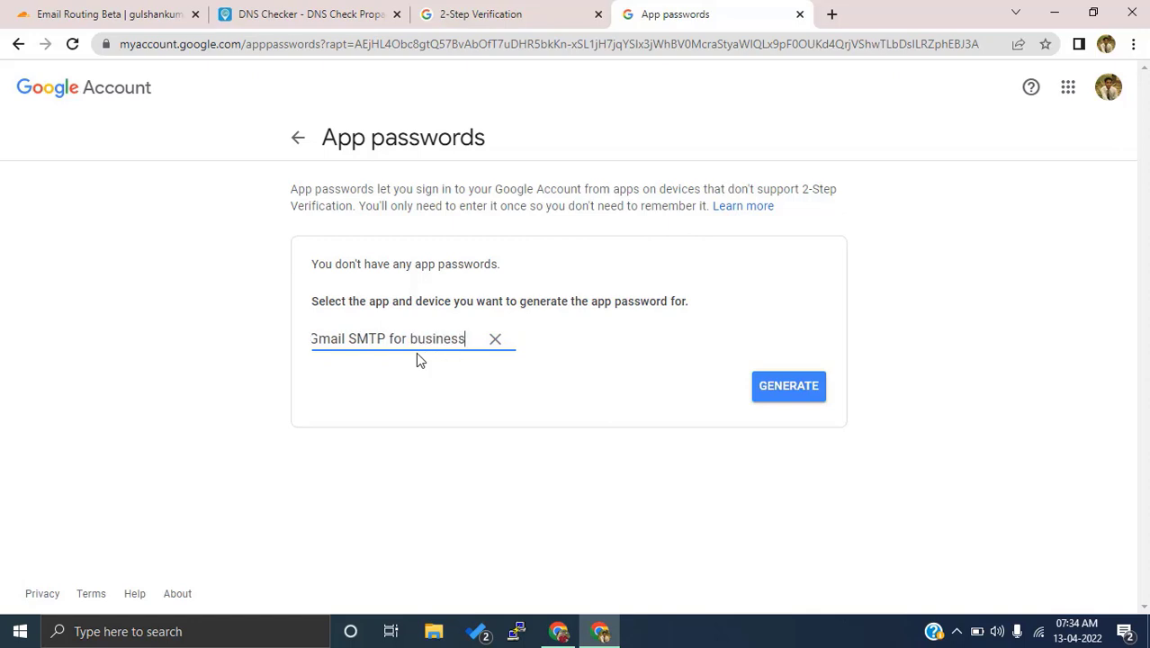
type(" email")
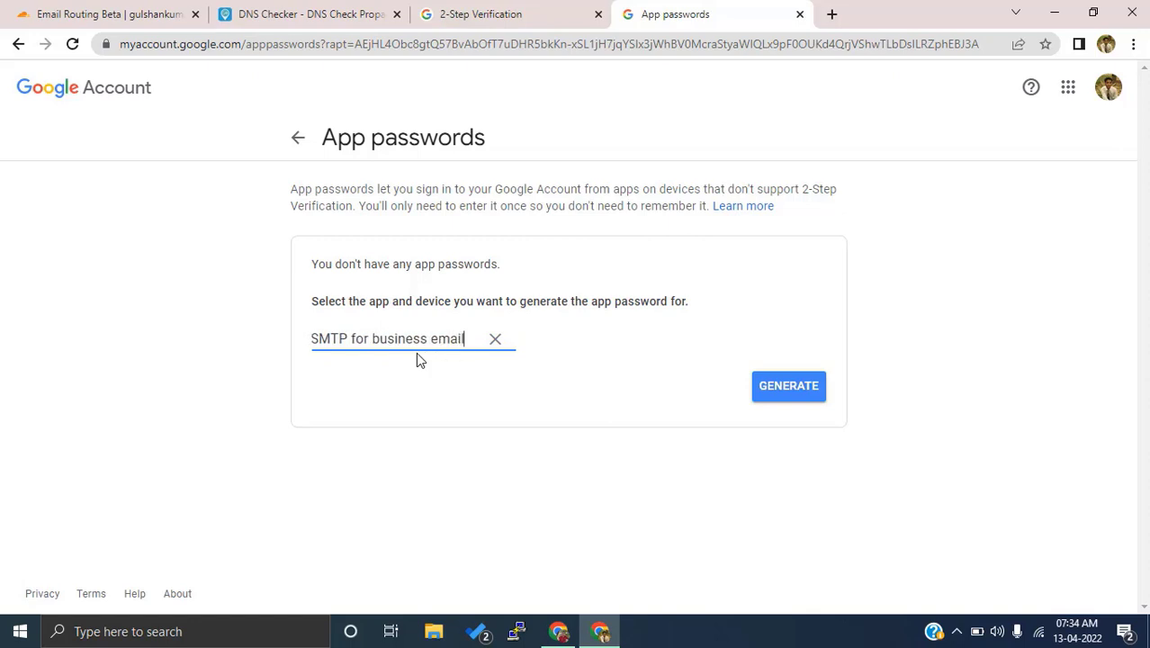
left_click(775, 382)
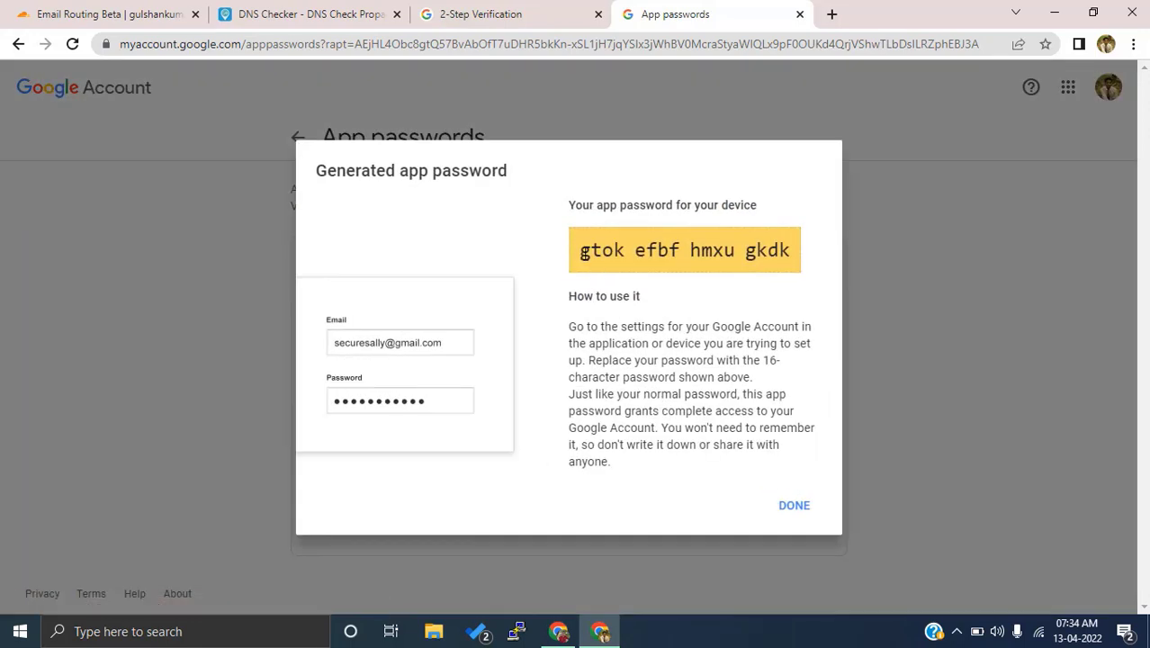
- Copy the generated 16-character app password and launch Notepad from Windows search
left_click_drag(582, 252, 792, 261)
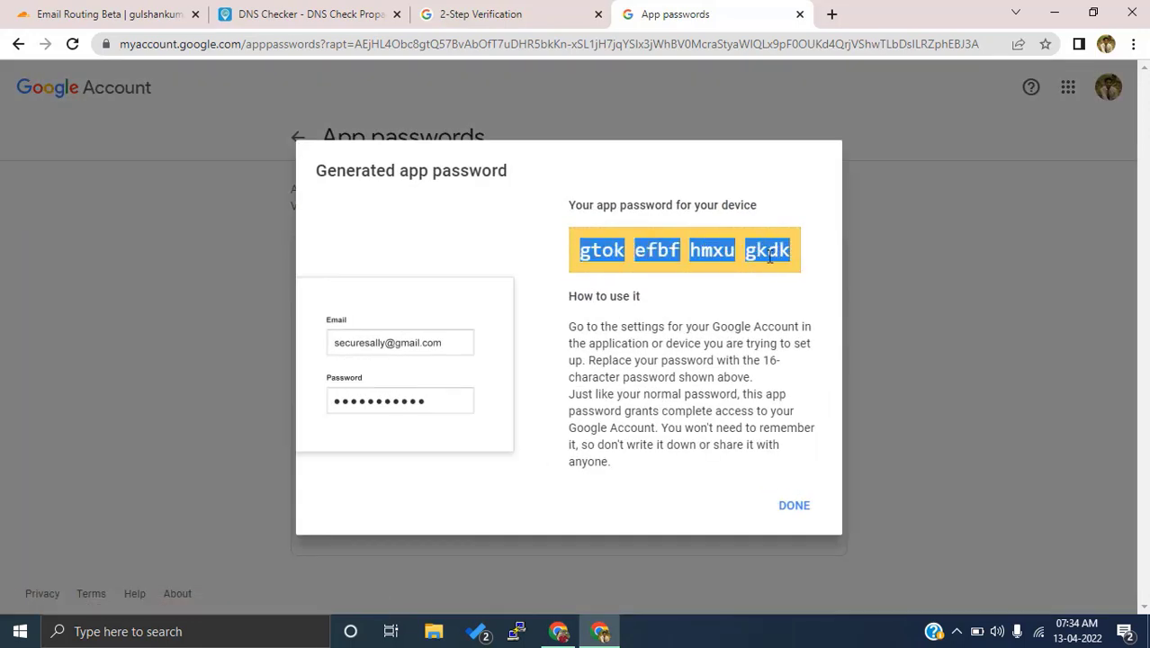
right_click(770, 255)
left_click(791, 269)
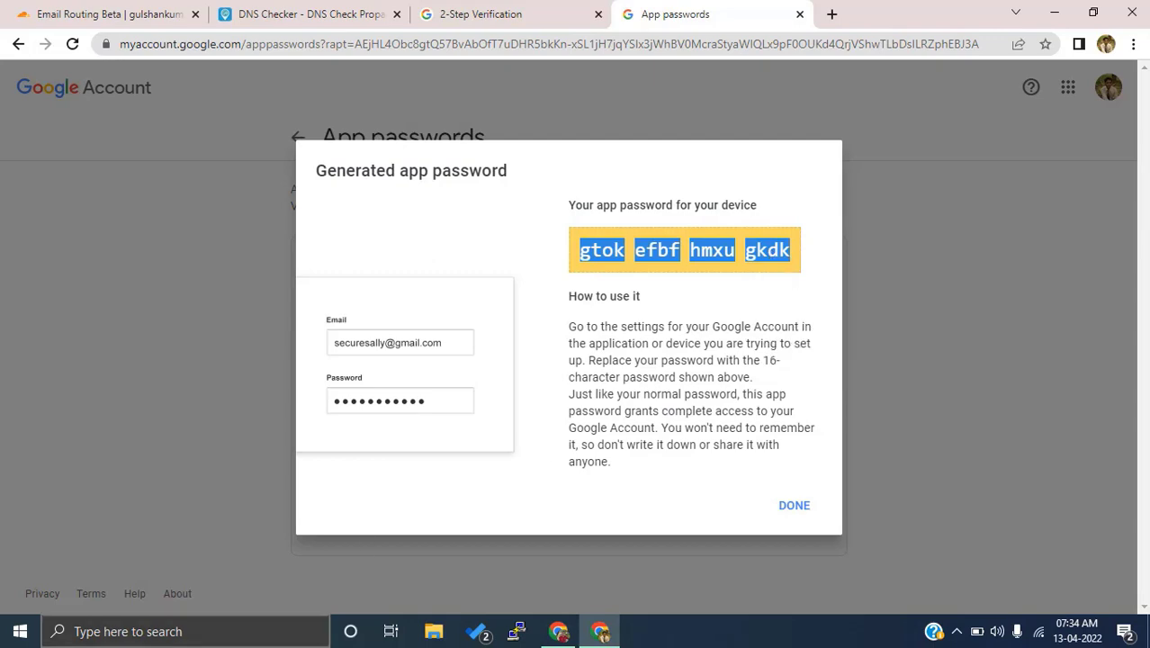
key("super")
type("no")
key("Return")
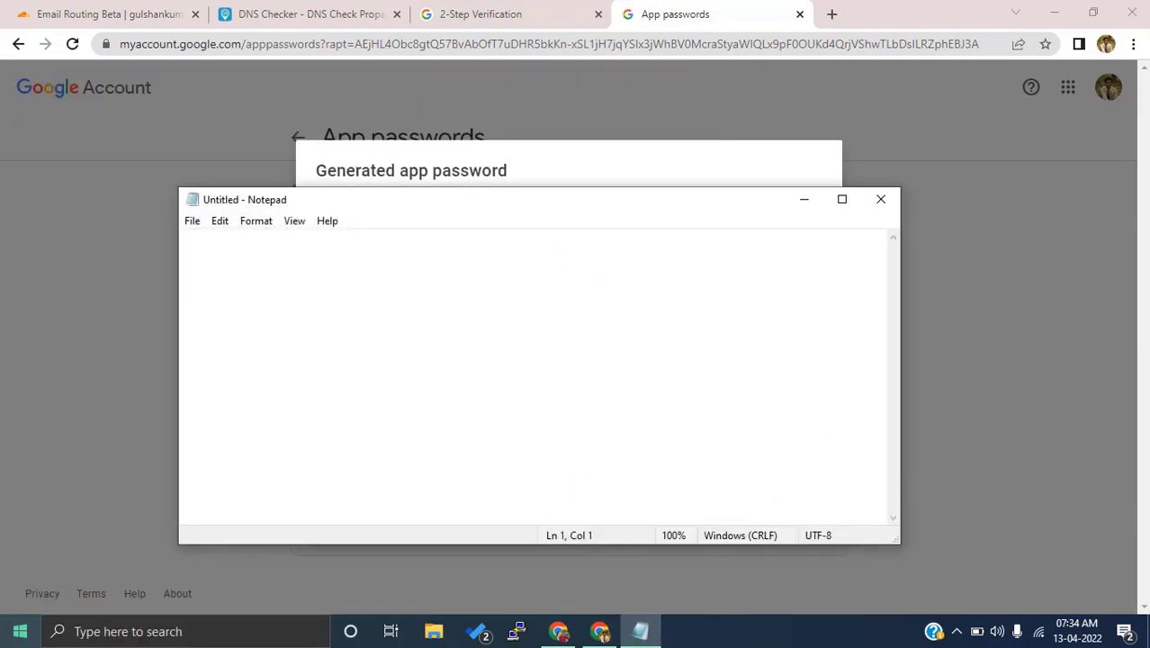
- Paste the app password into Notepad and minimize it to reveal the password dialog
key("ctrl+v")
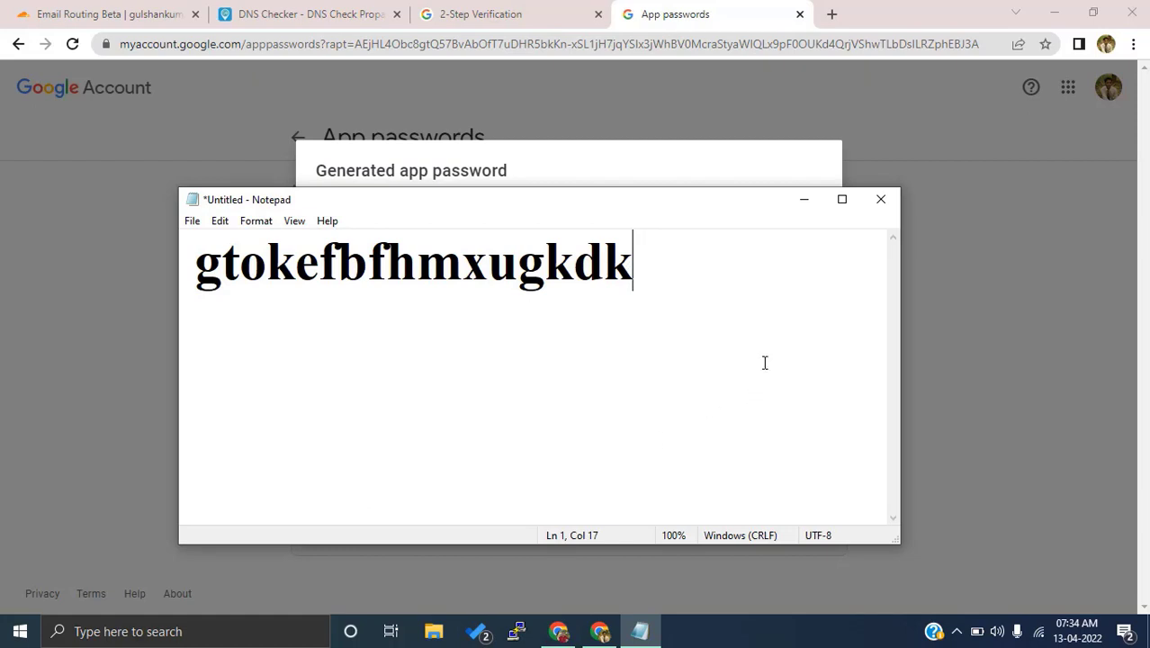
left_click(792, 206)
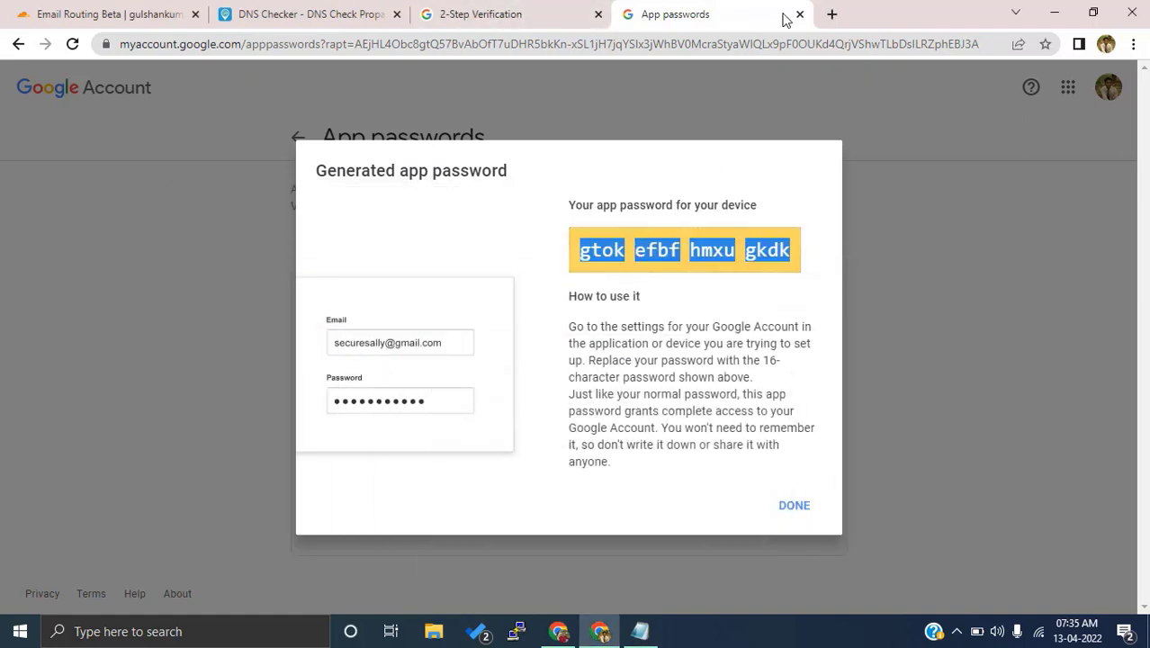
- Load Gmail in a new tab and go to Settings > Accounts and Import
left_click(832, 14)
type("g")
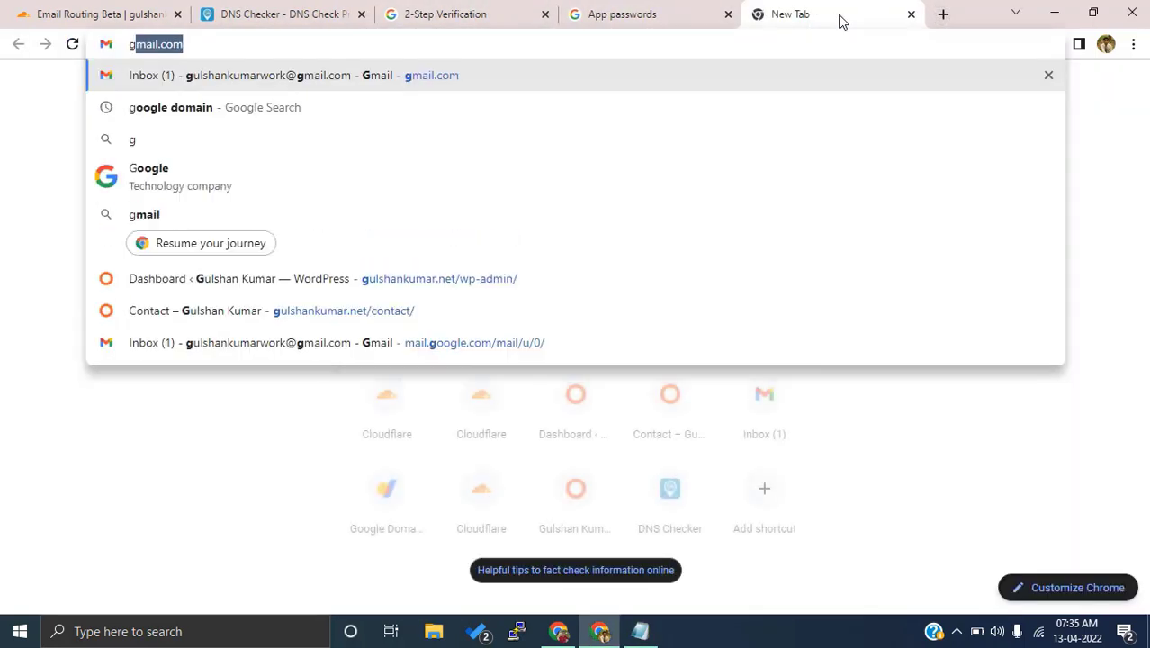
key("Return")
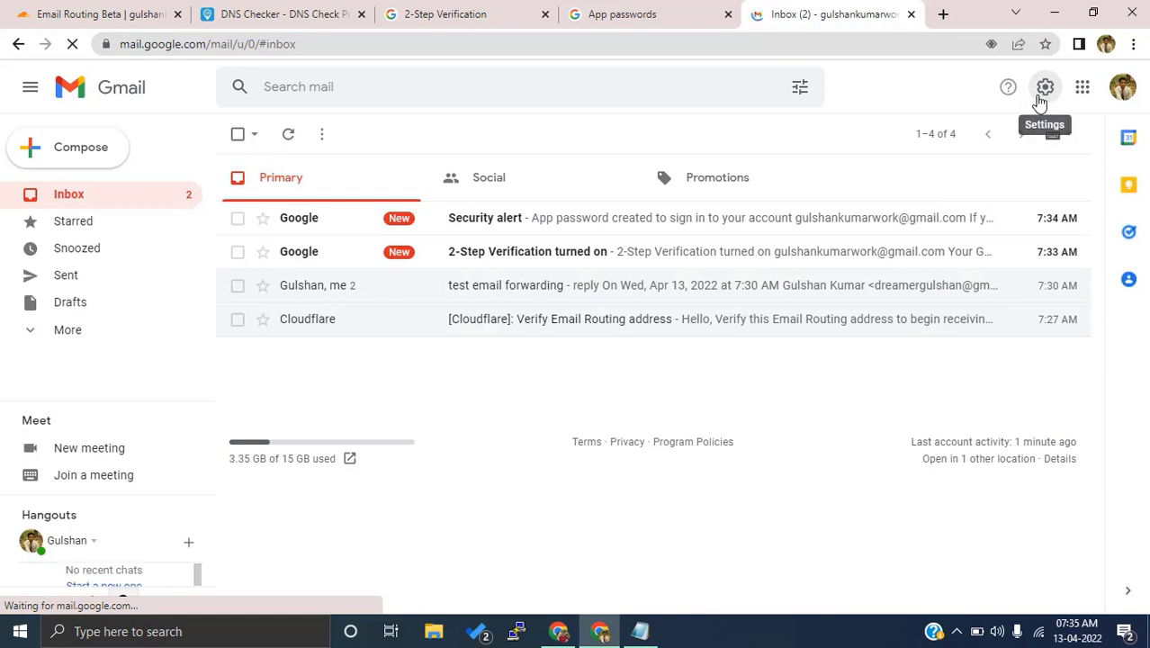
left_click(1040, 98)
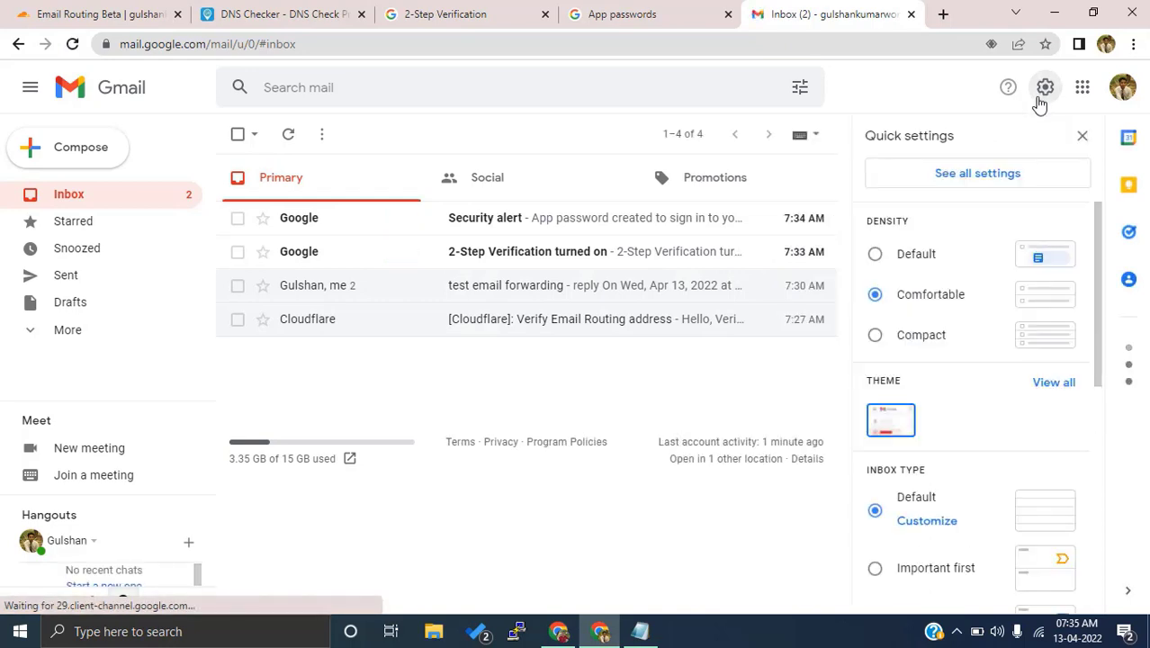
left_click(1006, 176)
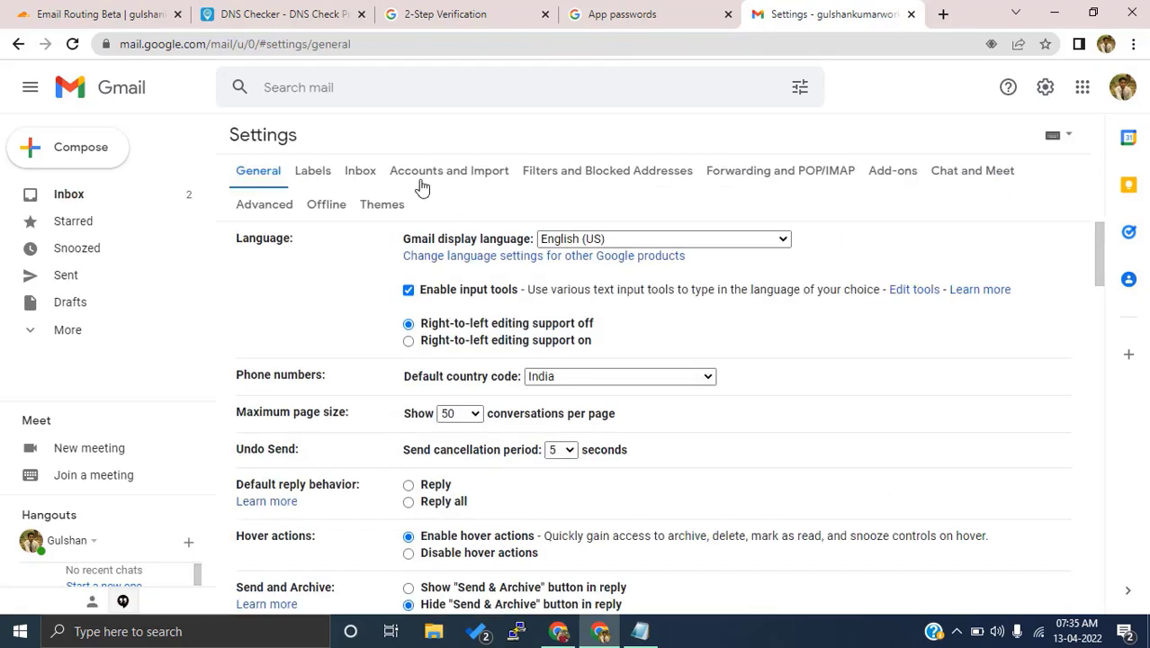
left_click(422, 186)
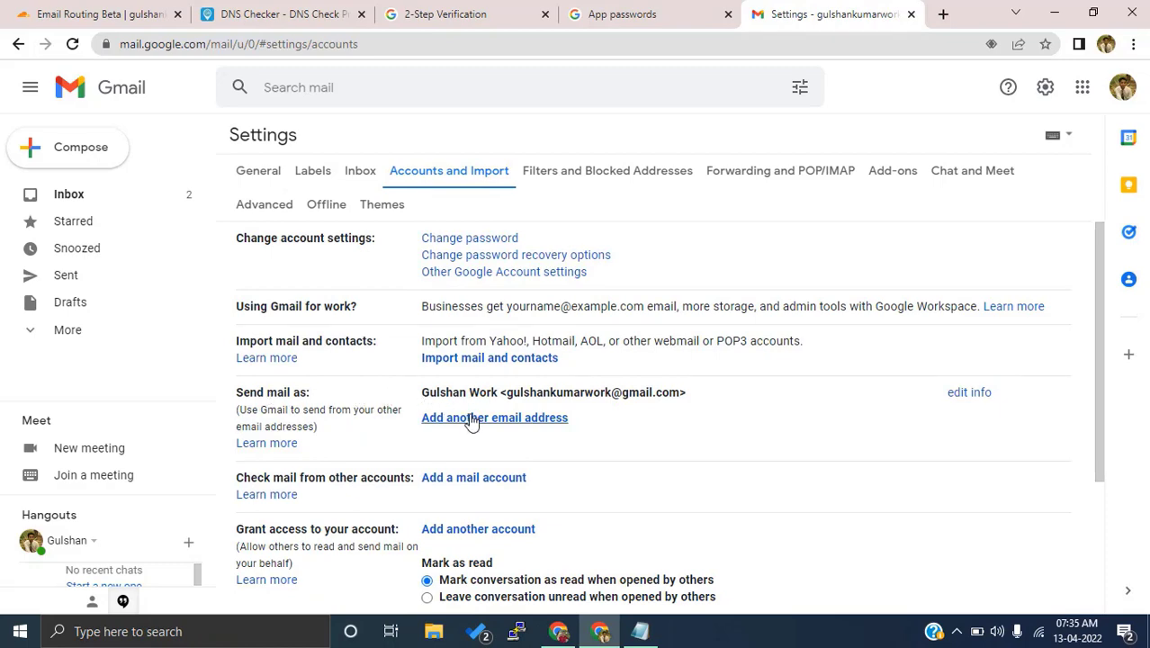
- Replace 'Work' in the sender name with the surname, pick the custom-domain address, and move to the SMTP step
left_click(518, 419)
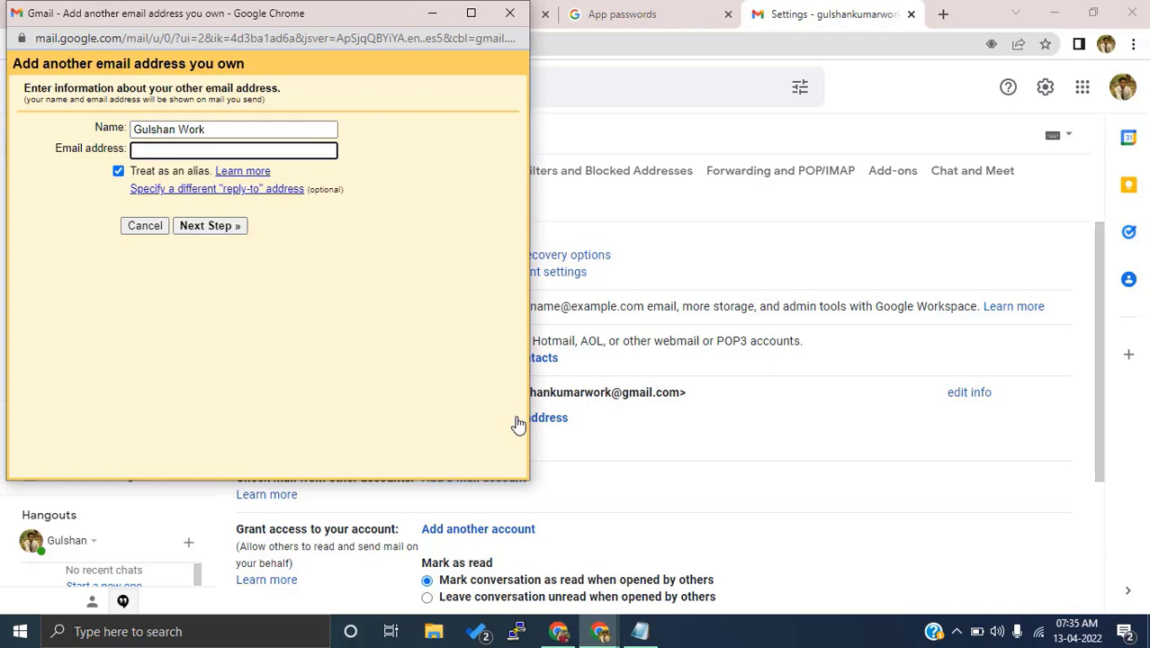
left_click_drag(241, 19, 765, 122)
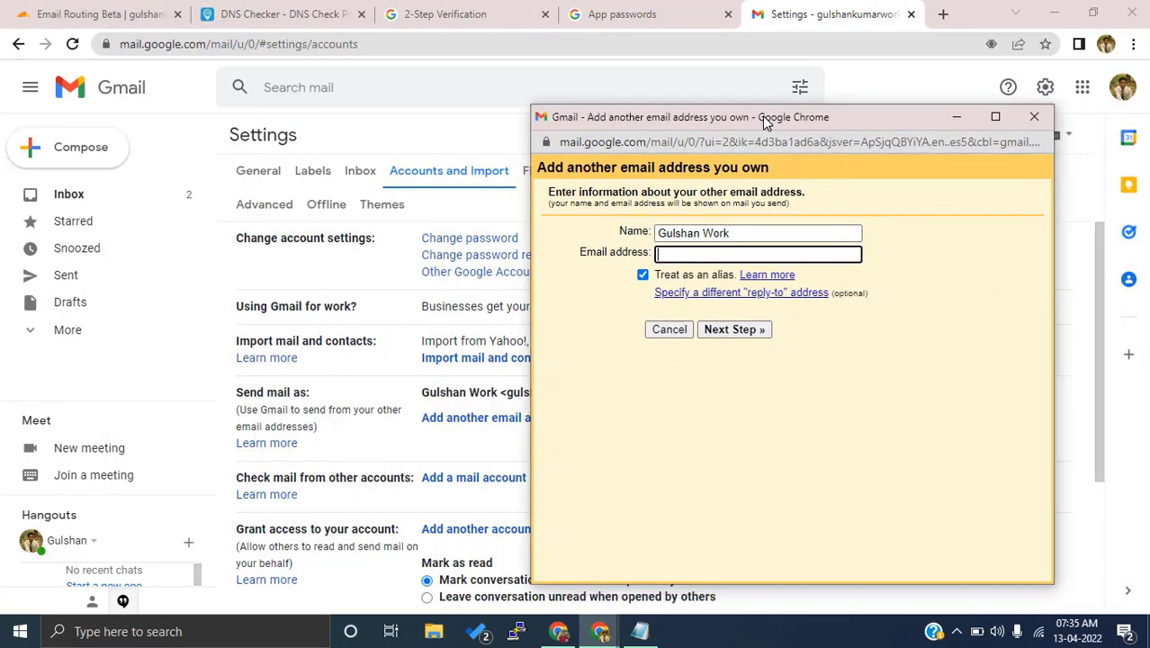
double_click(720, 234)
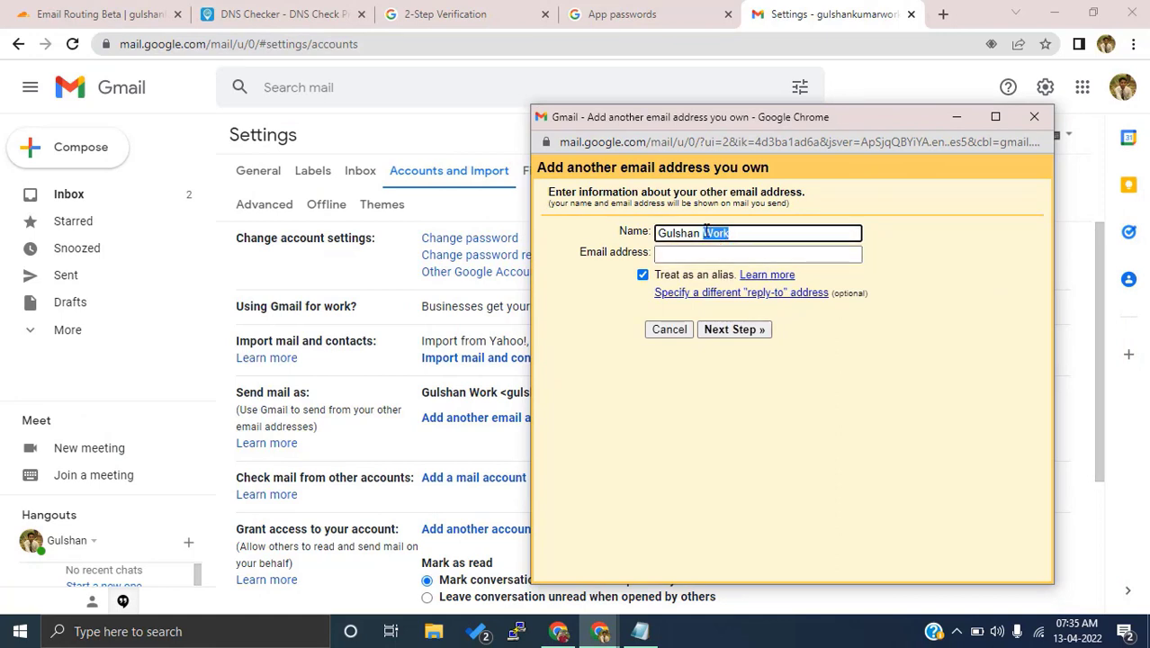
type("K")
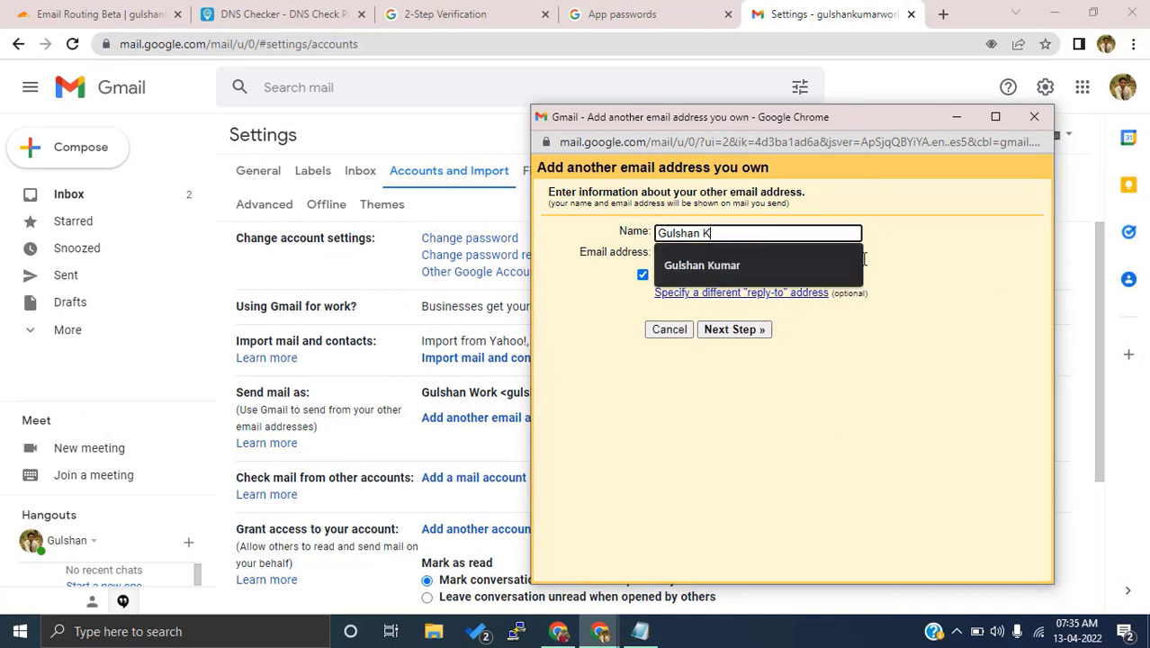
type("umar")
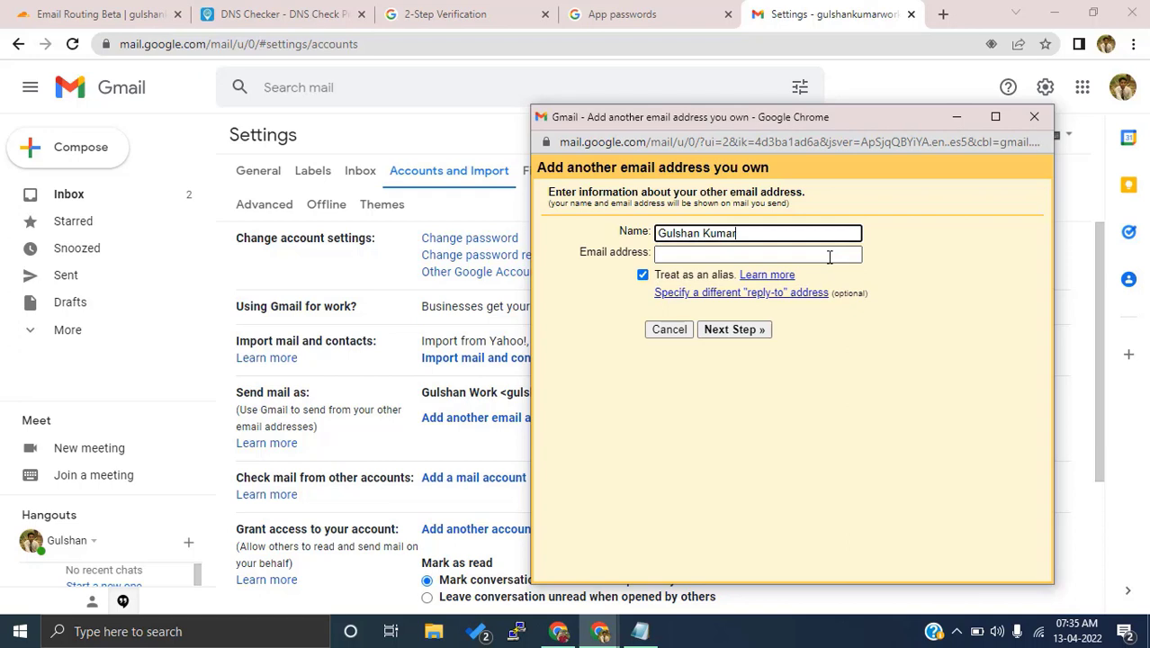
left_click(829, 257)
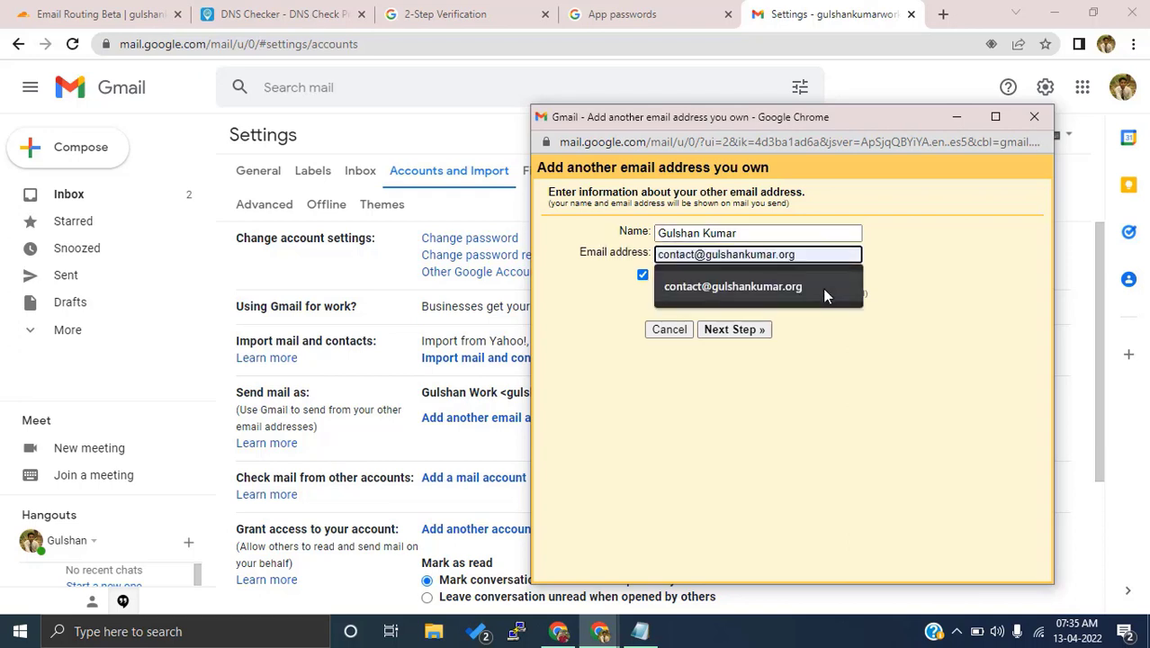
left_click(823, 288)
left_click(757, 331)
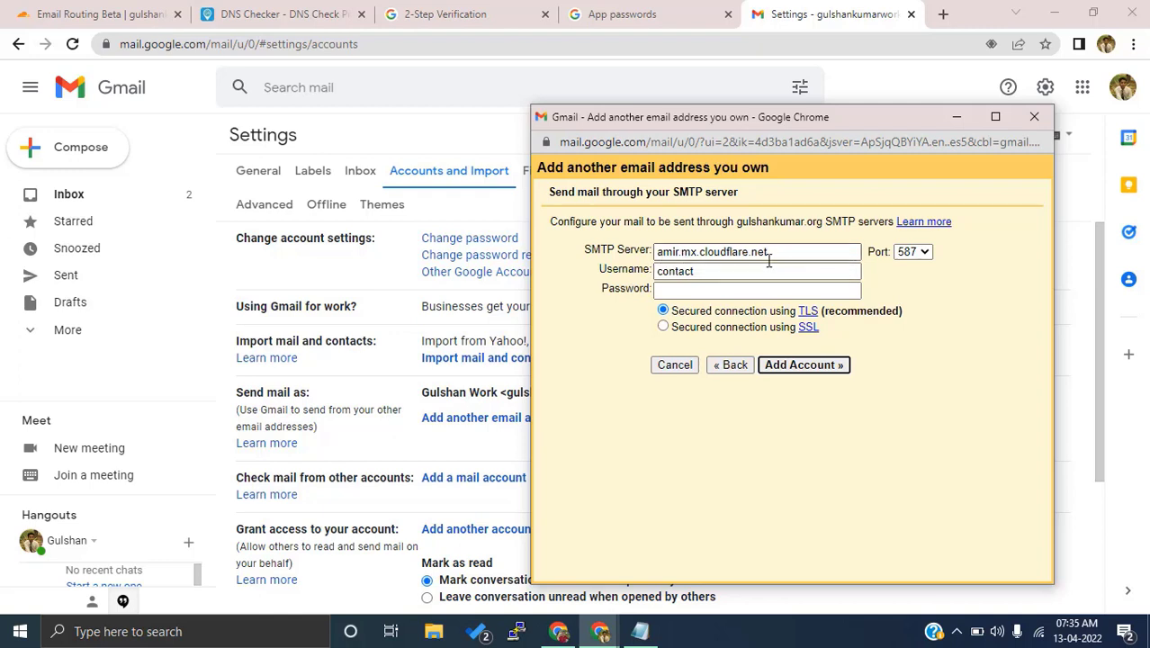
- Set the SMTP server to smtp.gmail.com and the username to the Gmail address
left_click_drag(828, 251, 635, 266)
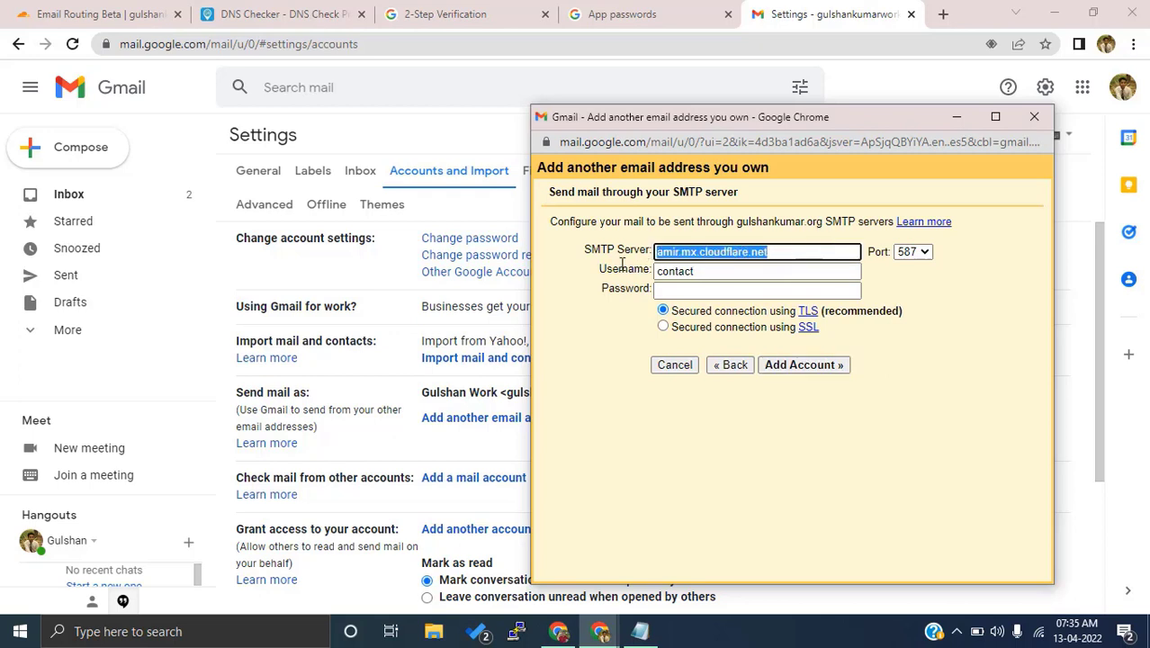
type("smtp.gmail.com")
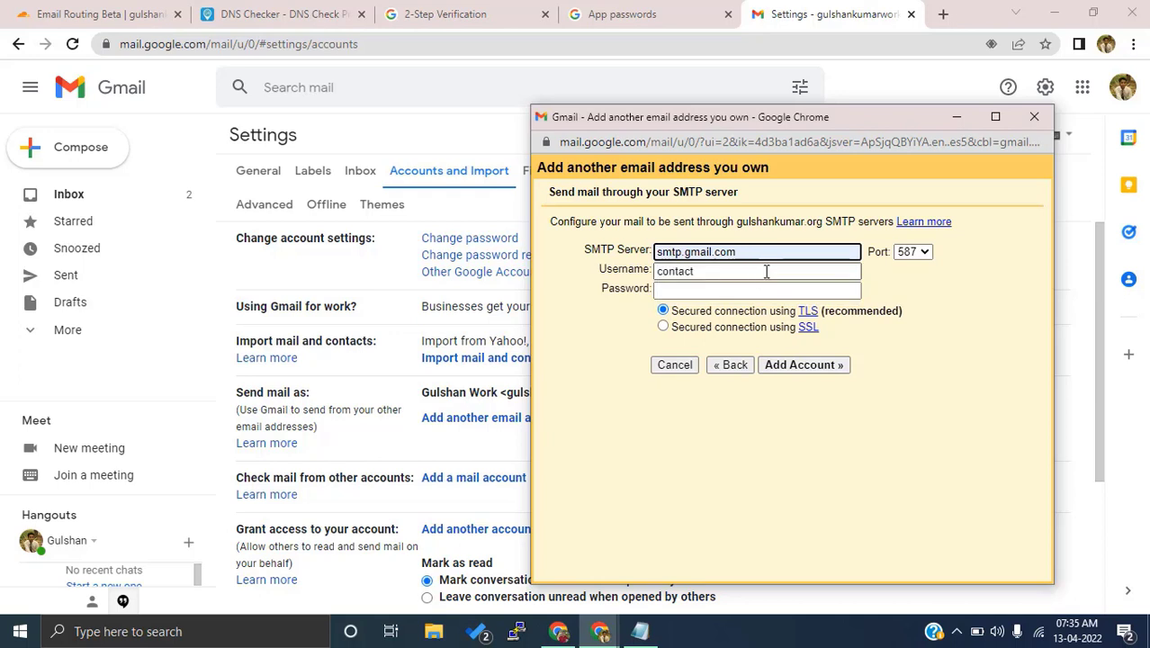
key("Tab")
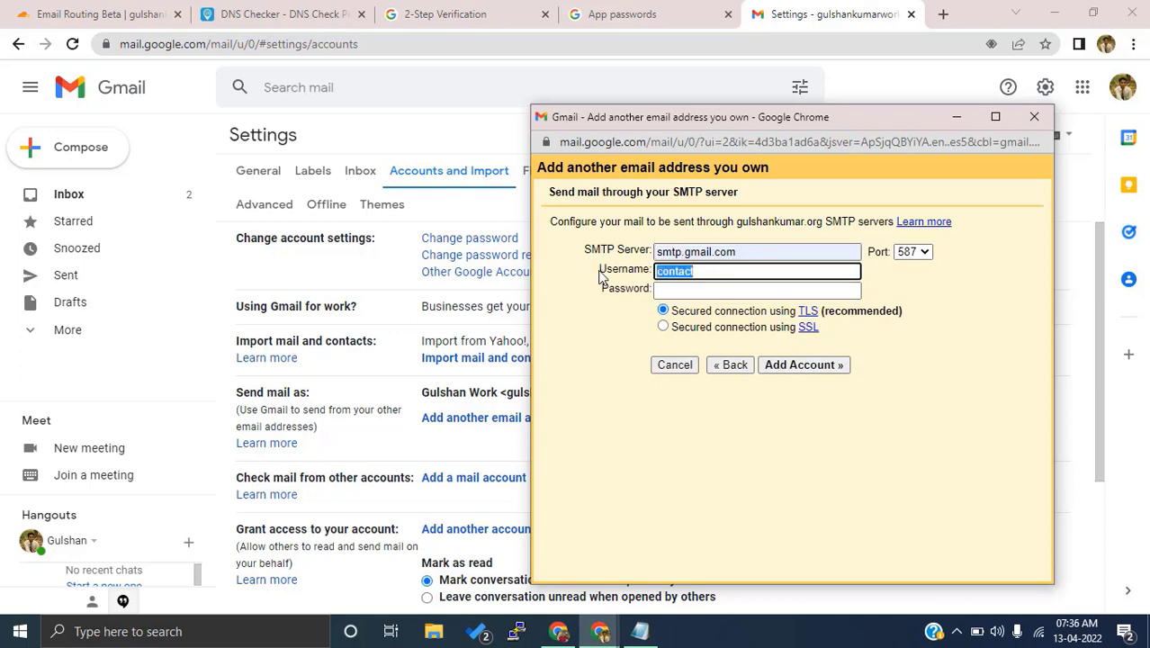
key("BackSpace")
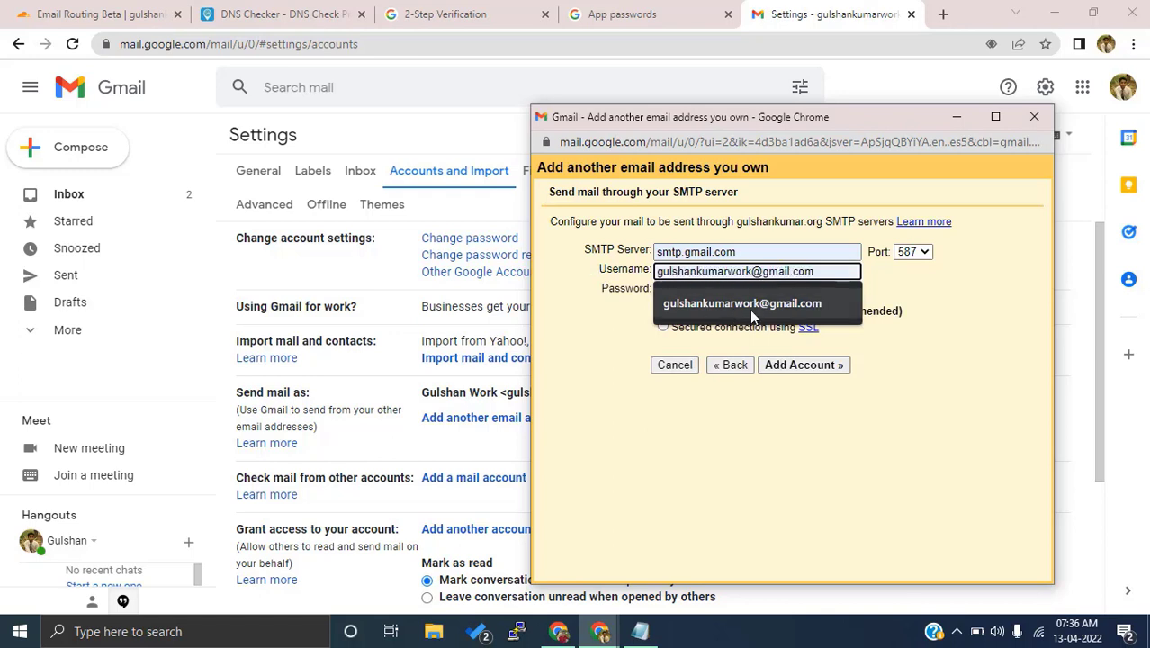
left_click(752, 306)
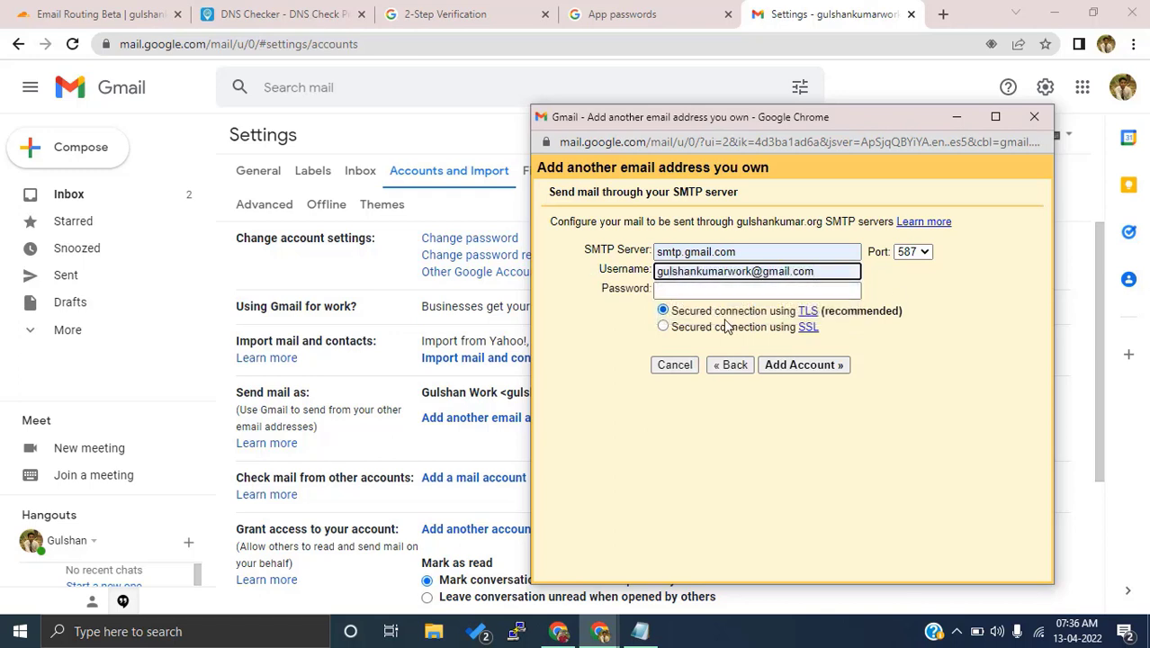
- Paste the app password saved in Notepad as the password and submit with Add Account
left_click(704, 290)
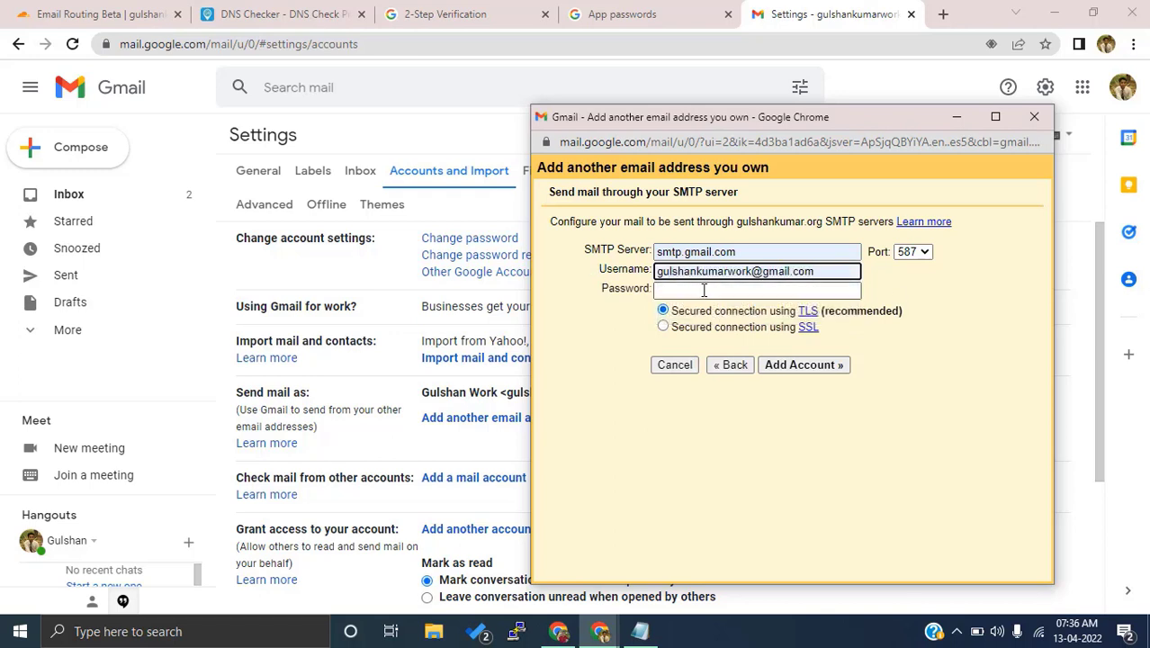
left_click(641, 635)
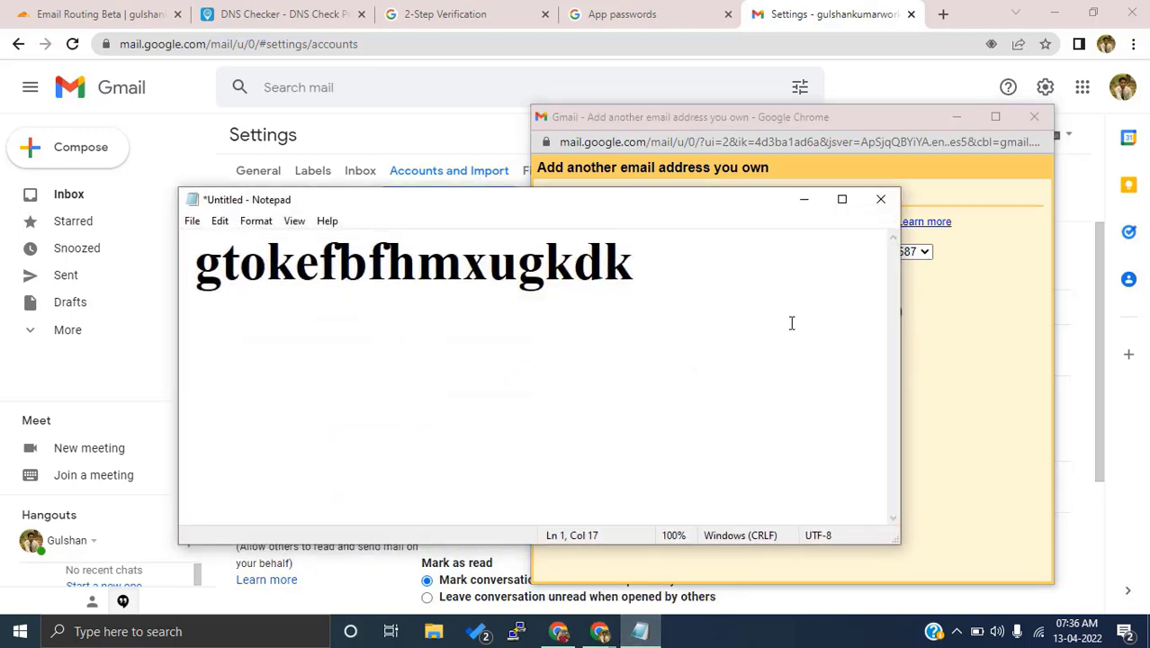
left_click_drag(744, 285, 108, 289)
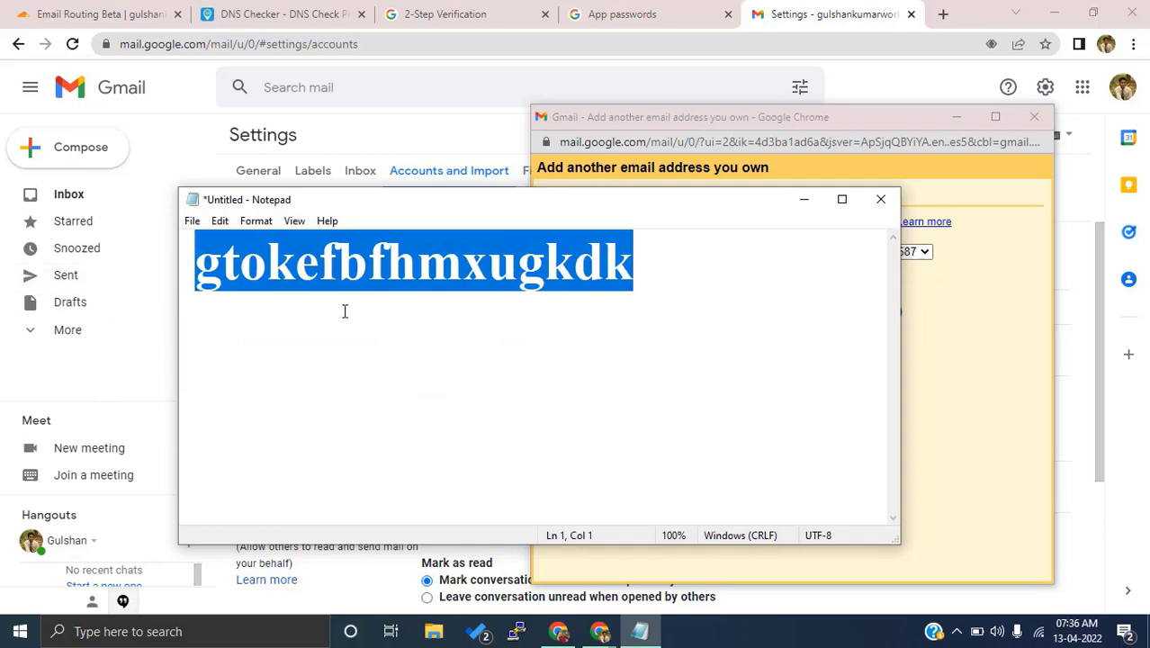
left_click(804, 200)
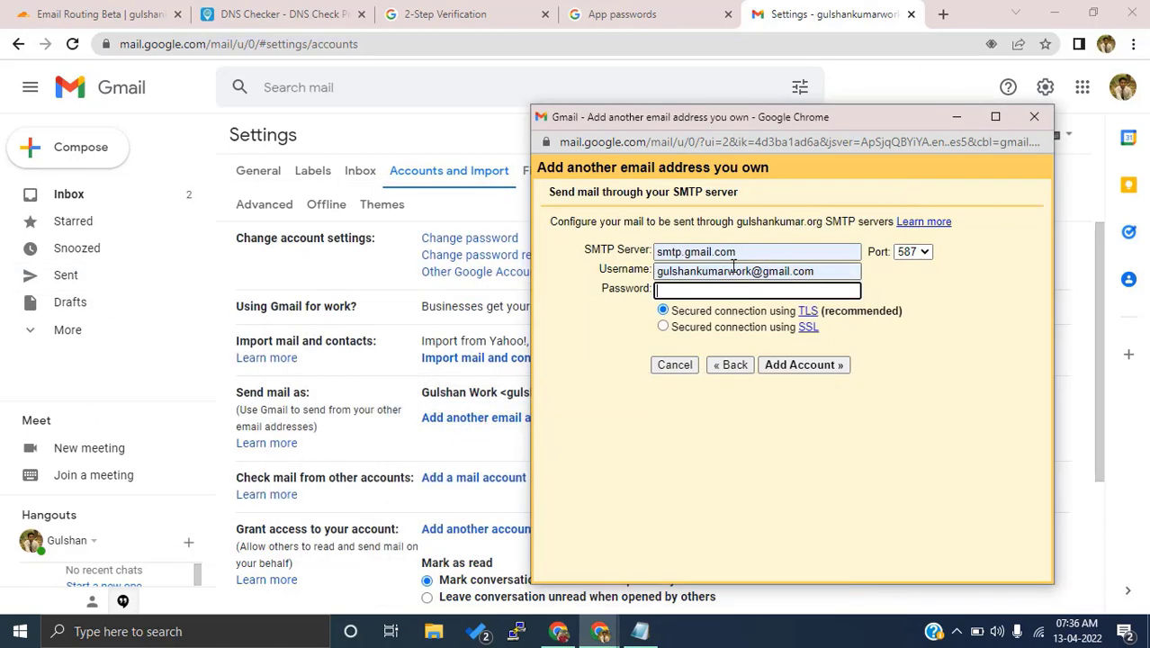
right_click(730, 288)
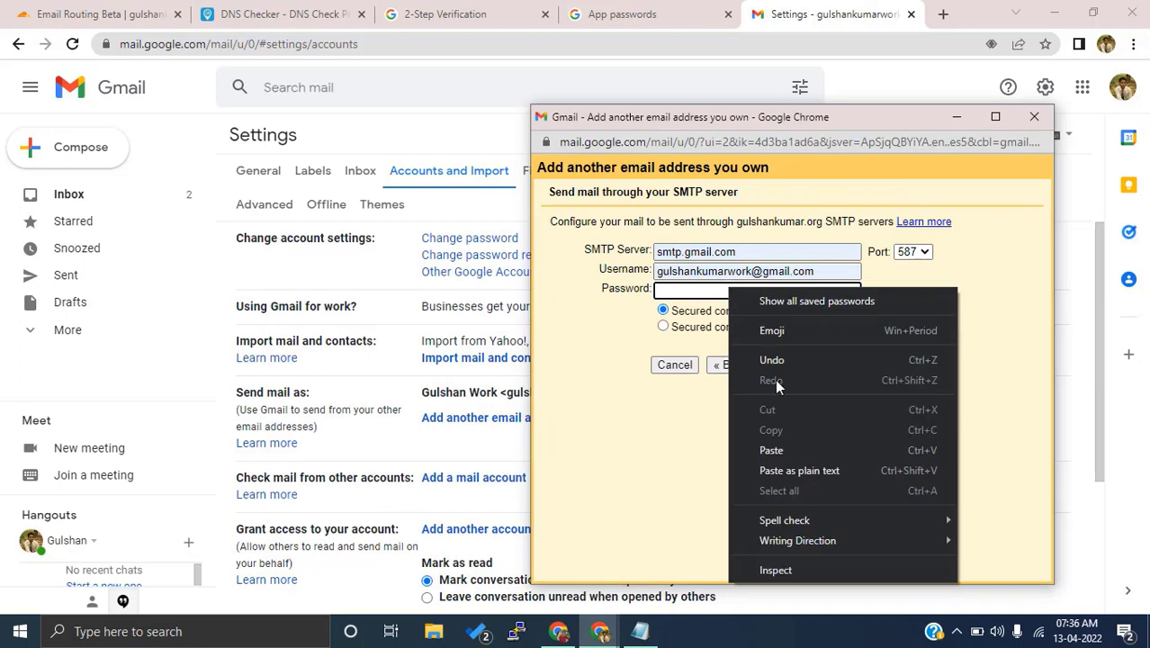
left_click(843, 466)
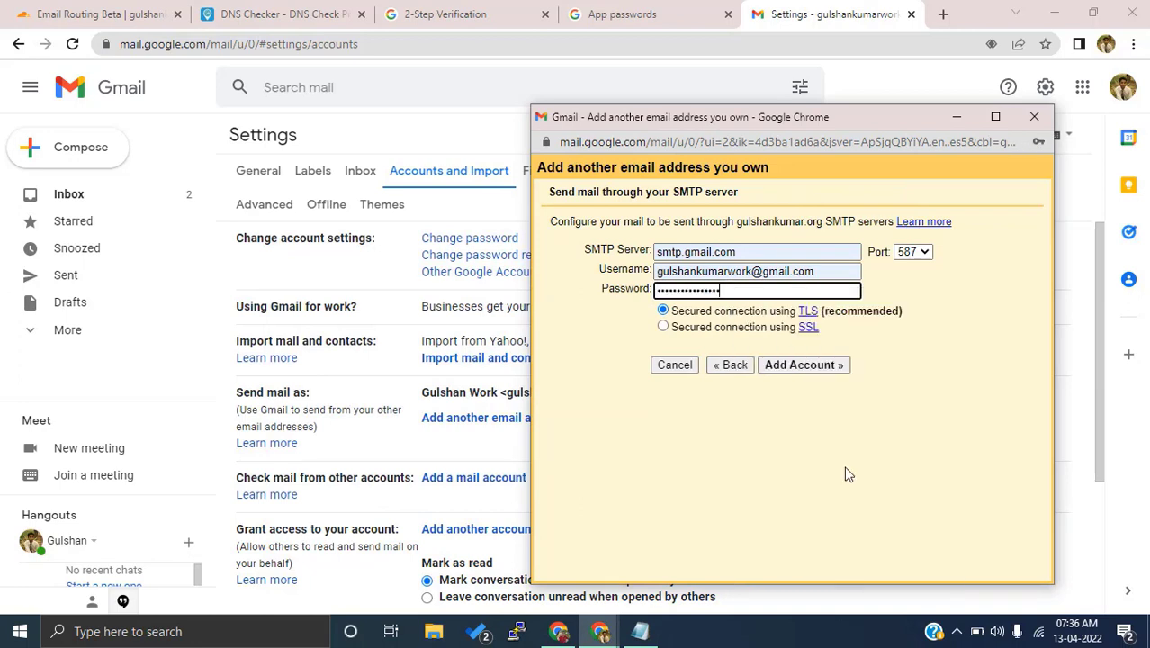
left_click(827, 367)
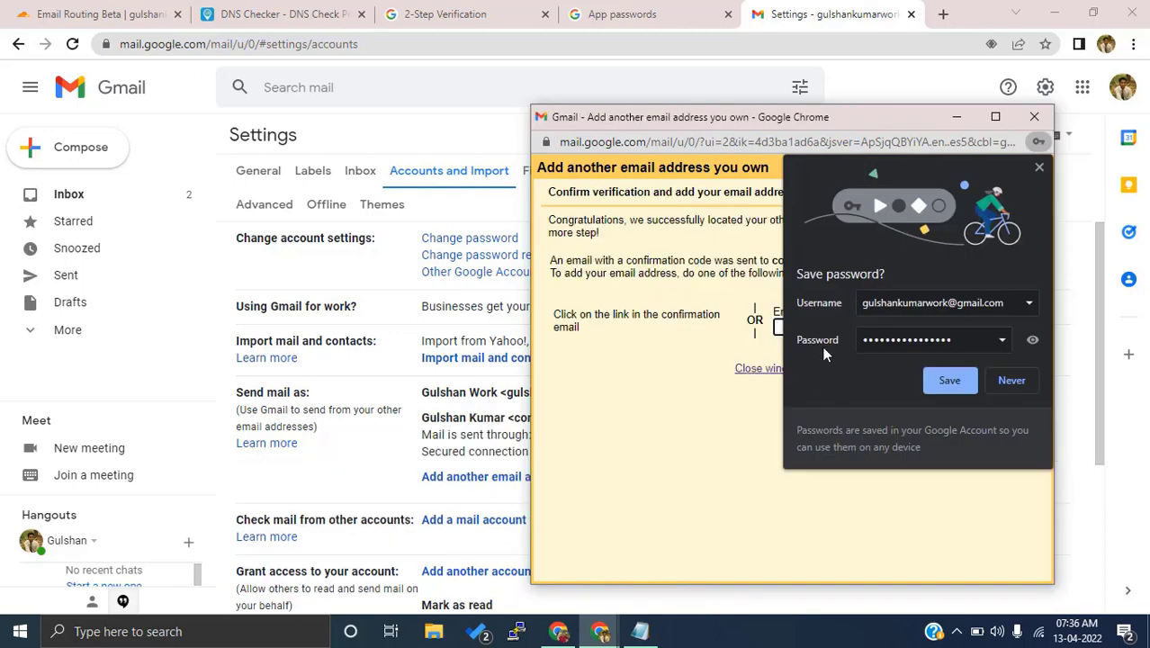
- Dismiss Chrome's save-password offer and return to the Gmail inbox showing the confirmation email
left_click(1037, 170)
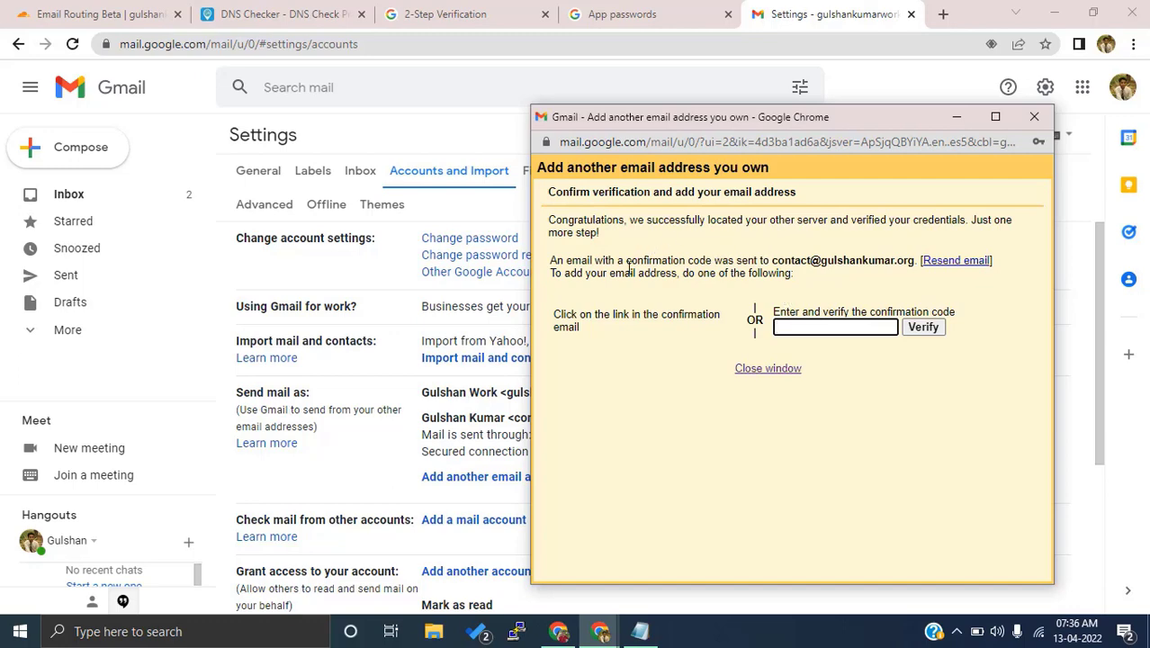
left_click(138, 198)
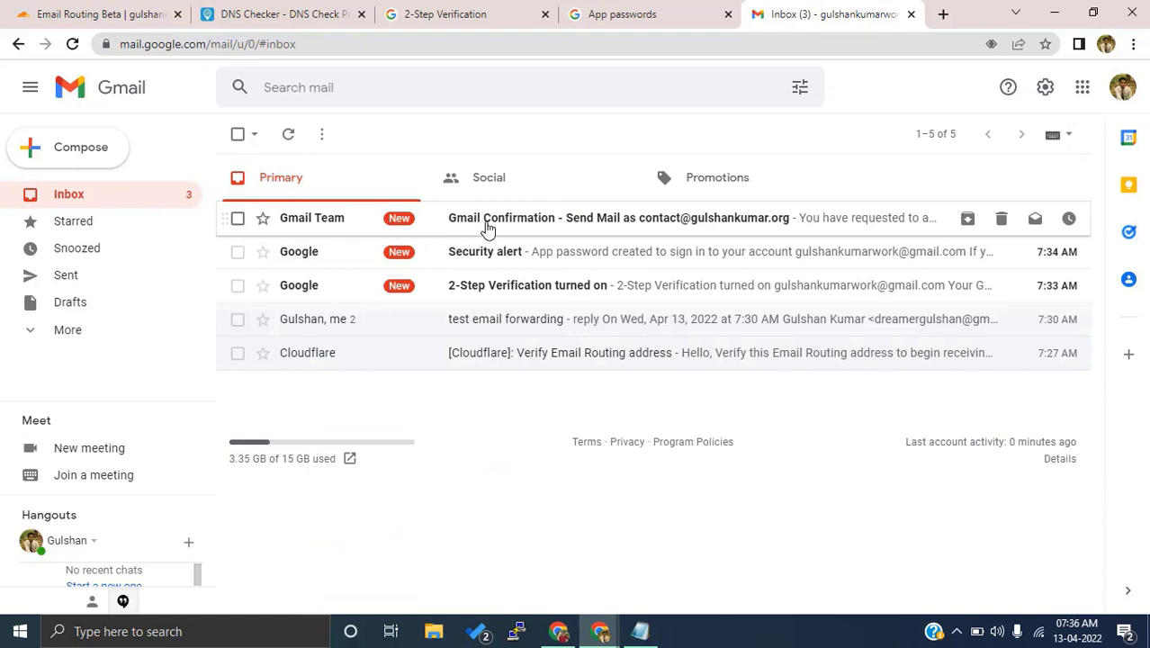
- Copy the confirmation code from the Gmail Confirmation email
left_click(486, 230)
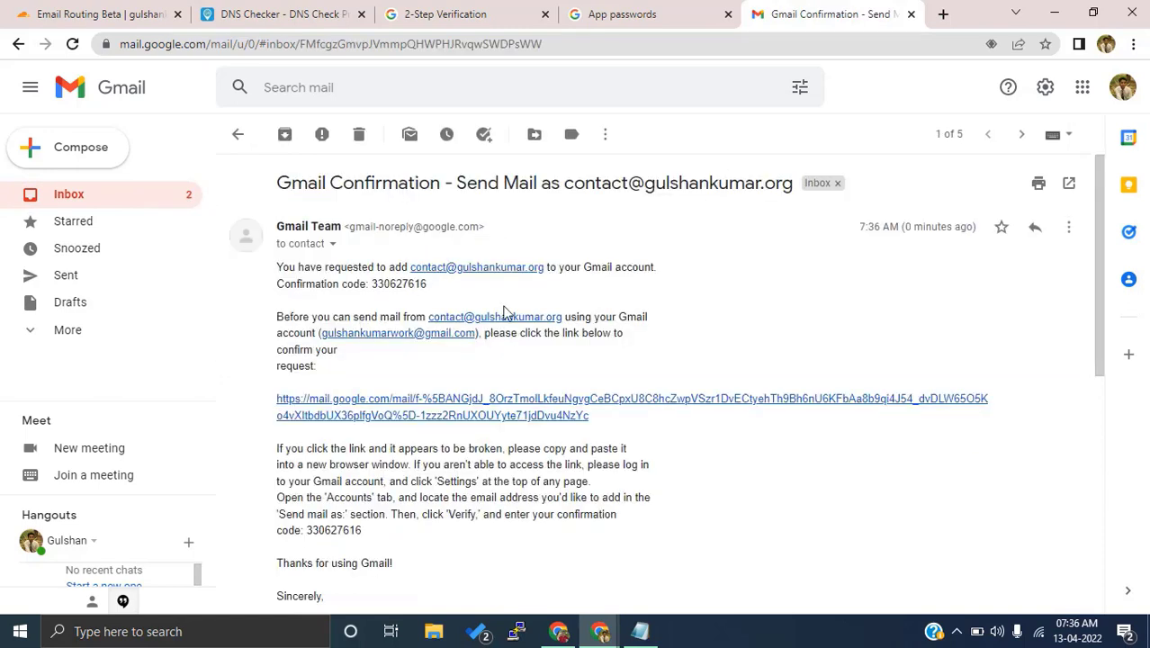
triple_click(387, 289)
right_click(387, 289)
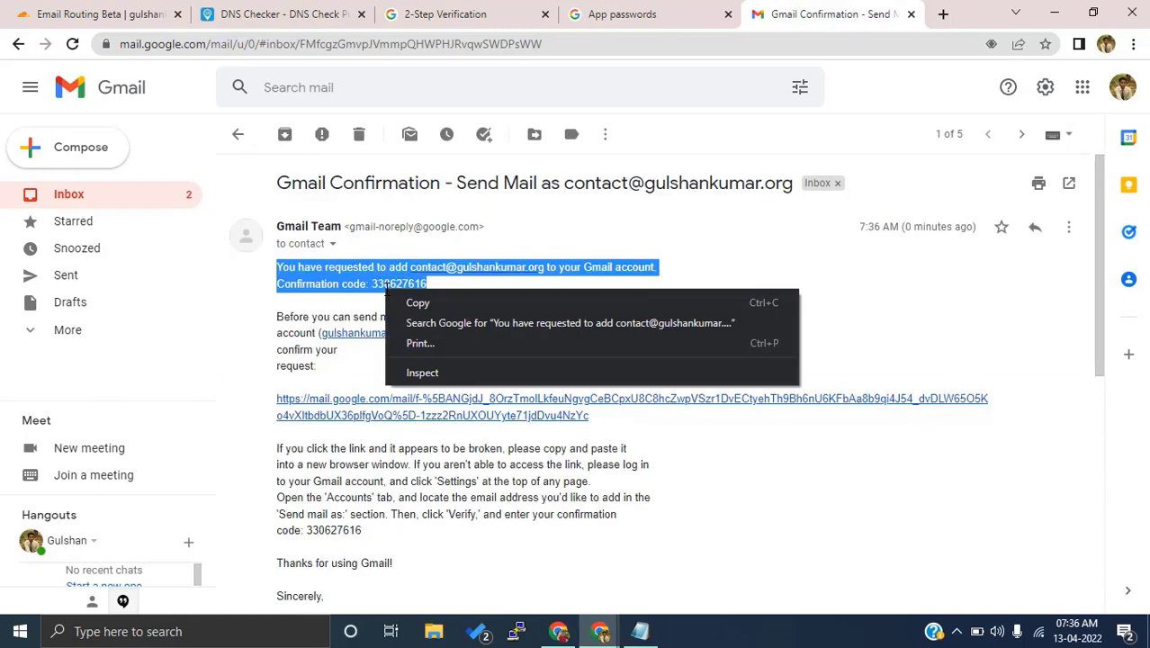
double_click(387, 287)
right_click(387, 286)
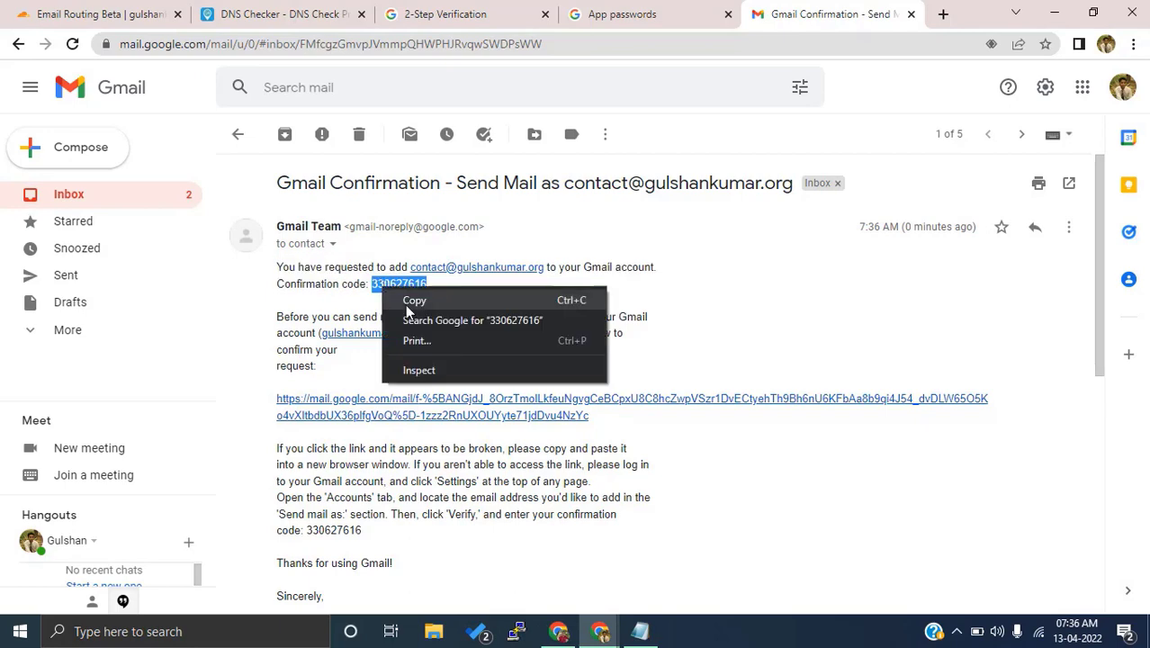
left_click(410, 302)
- Verify the custom-domain sending address with the pasted code, then return to the inbox
mouse_move(612, 630)
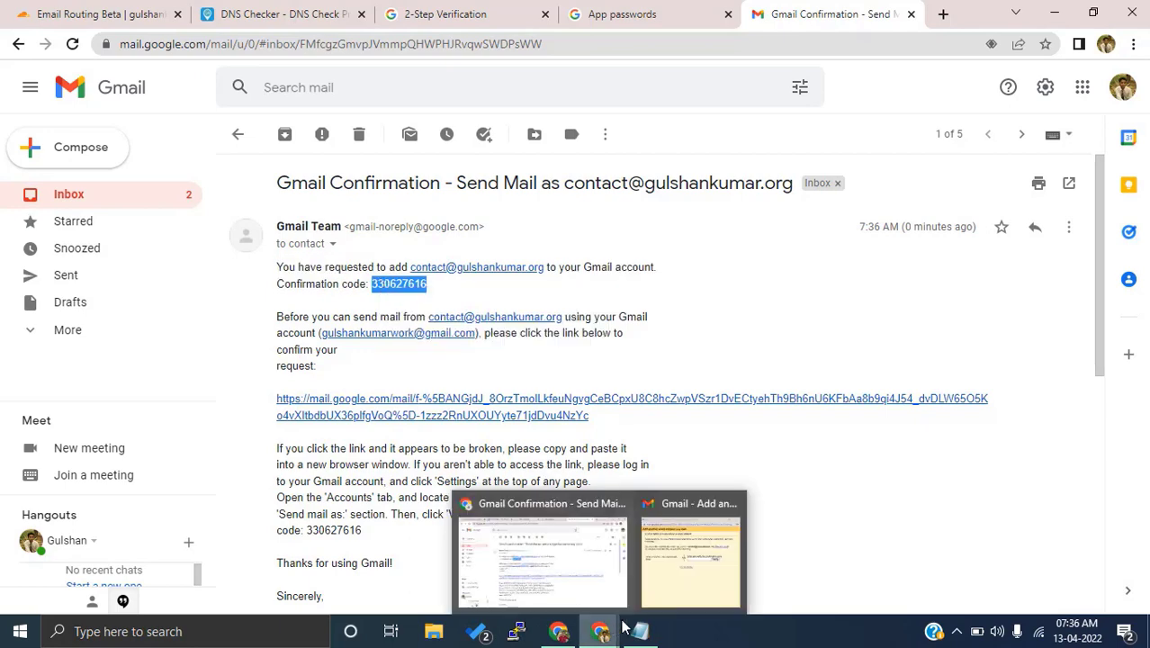
left_click(671, 576)
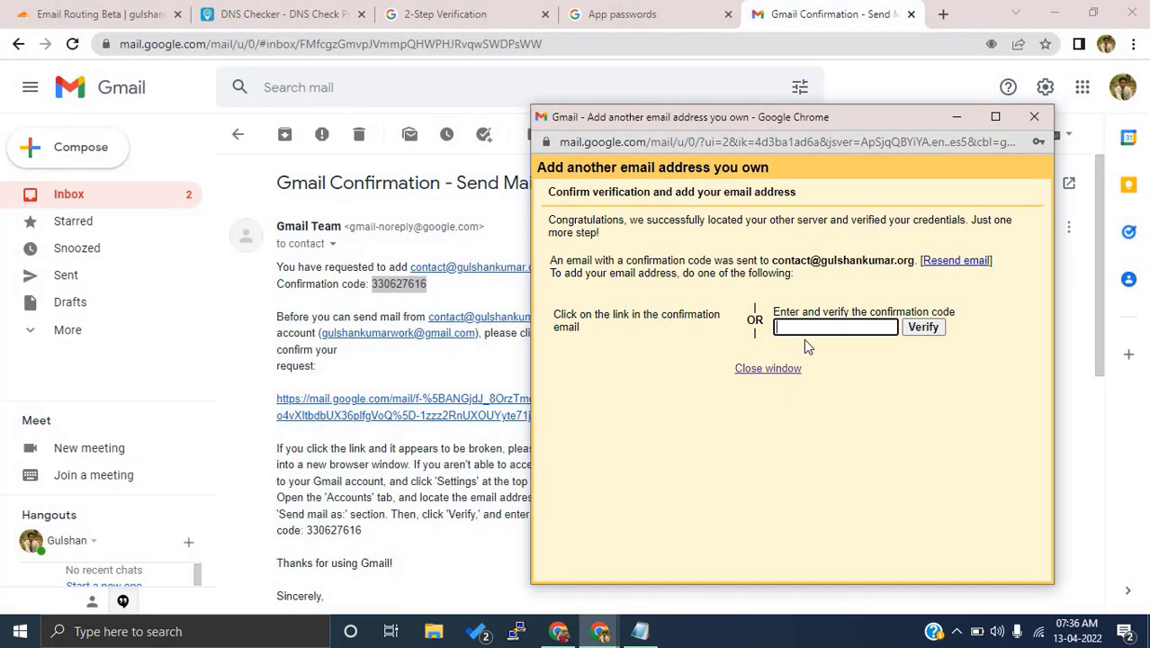
left_click(921, 328)
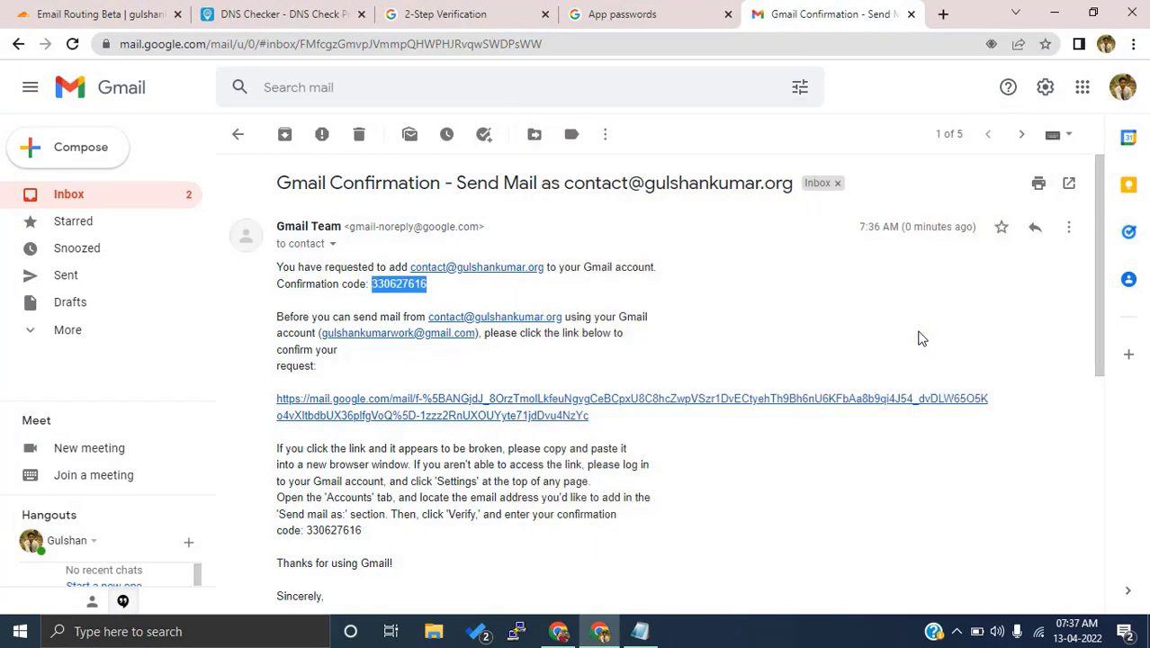
left_click(238, 135)
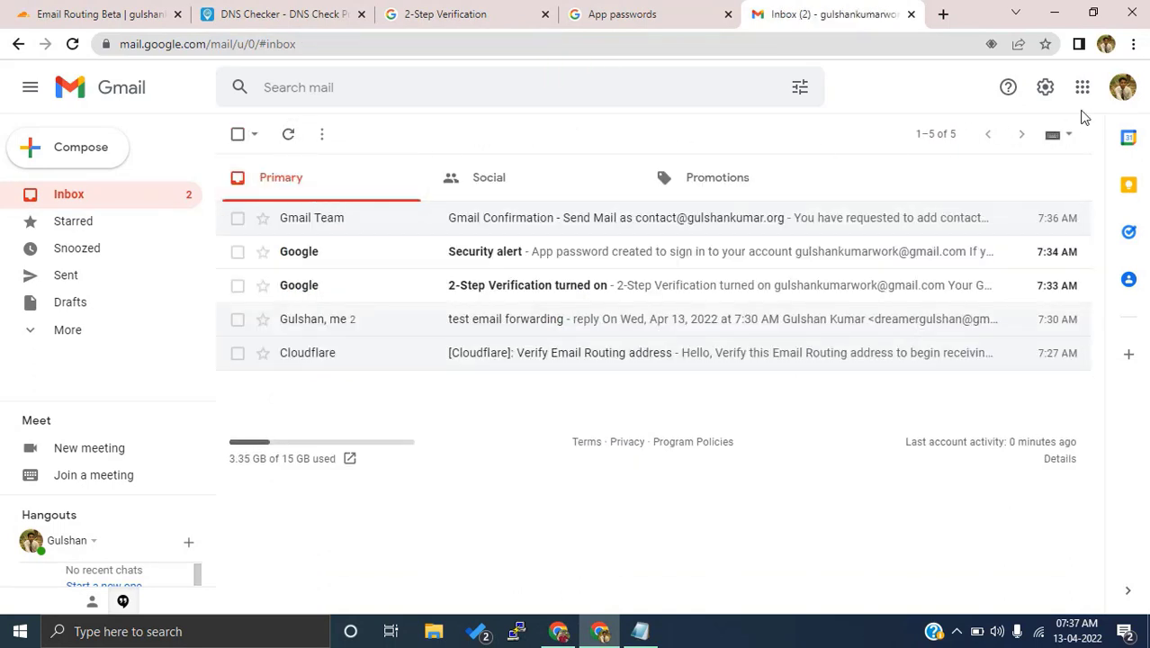
- Open the full Gmail settings on the Accounts and Import section
left_click(1046, 87)
left_click(983, 180)
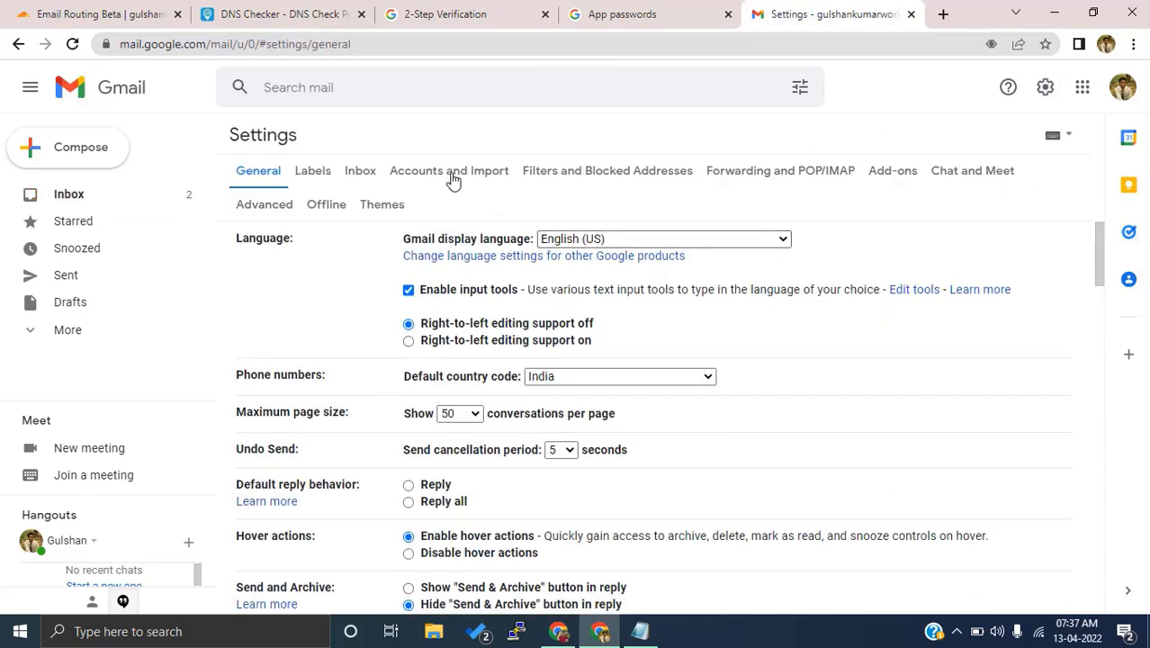
left_click(452, 176)
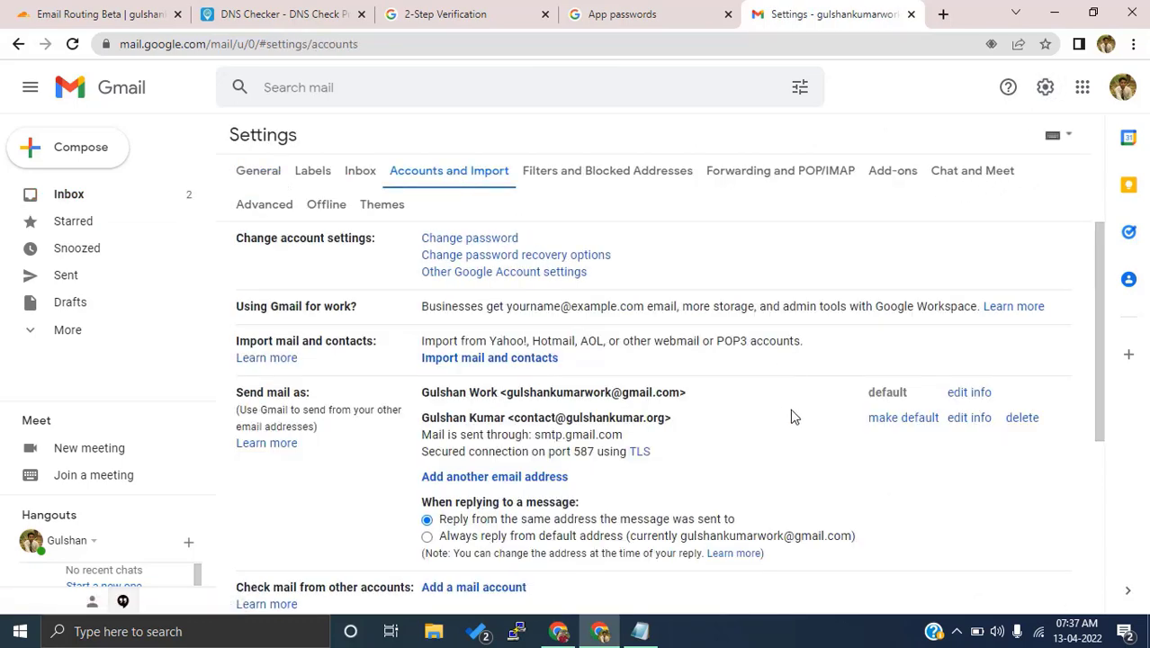
- Discard the new message draft and cancel the 'Add another email address' form
left_click(106, 167)
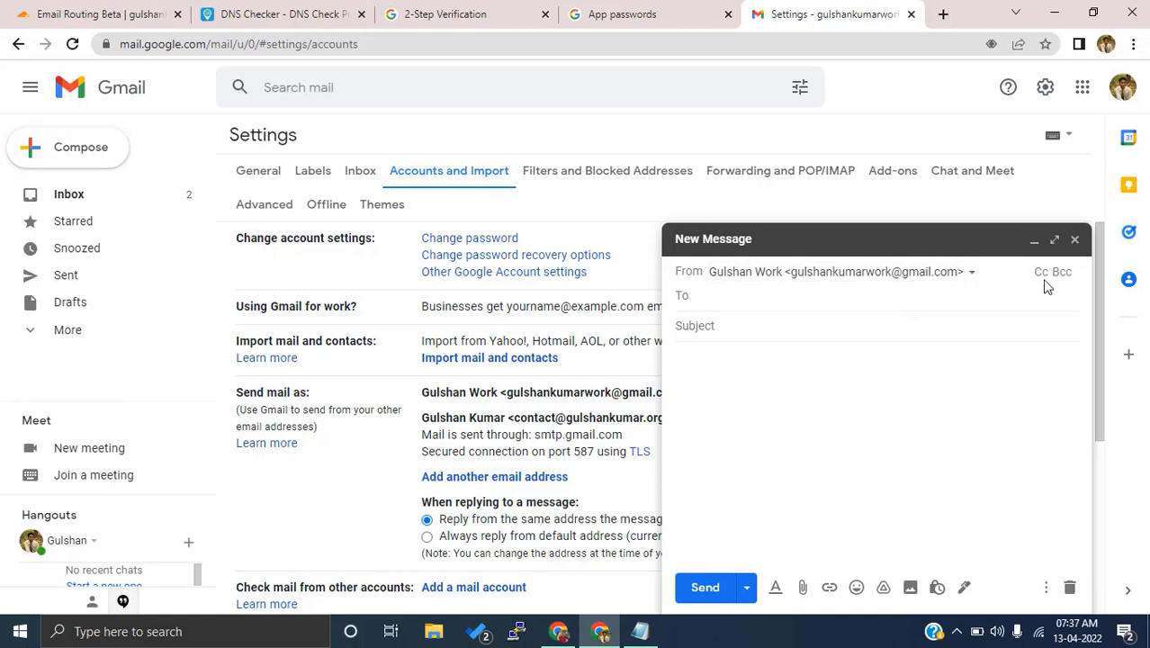
left_click(911, 273)
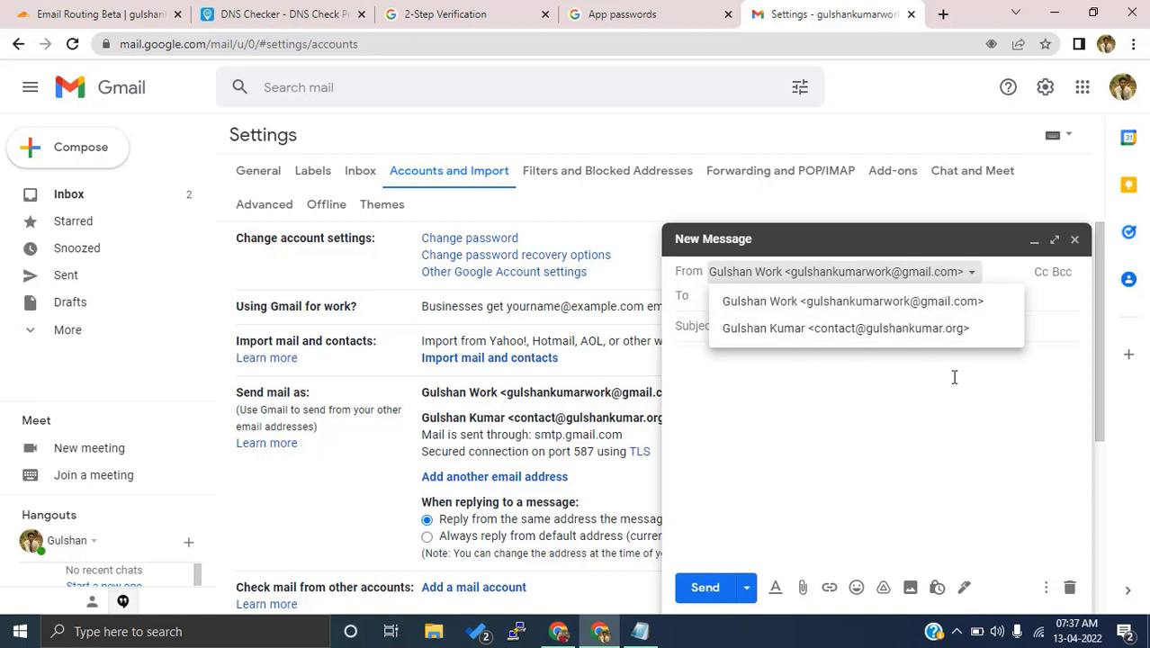
left_click(560, 477)
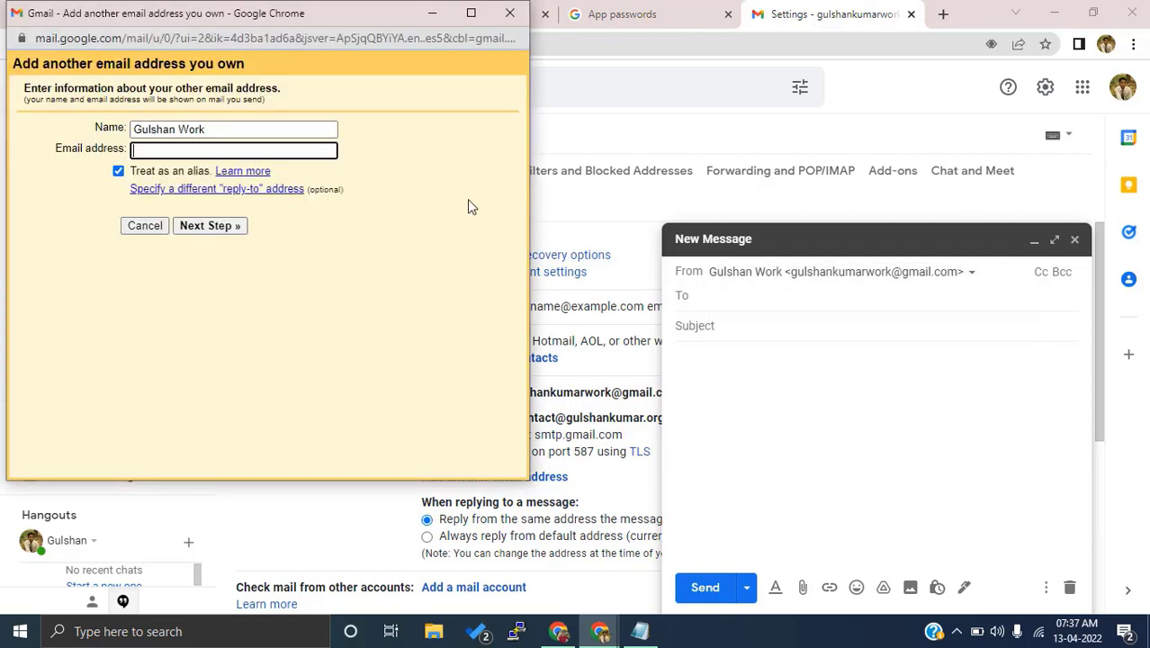
left_click(509, 12)
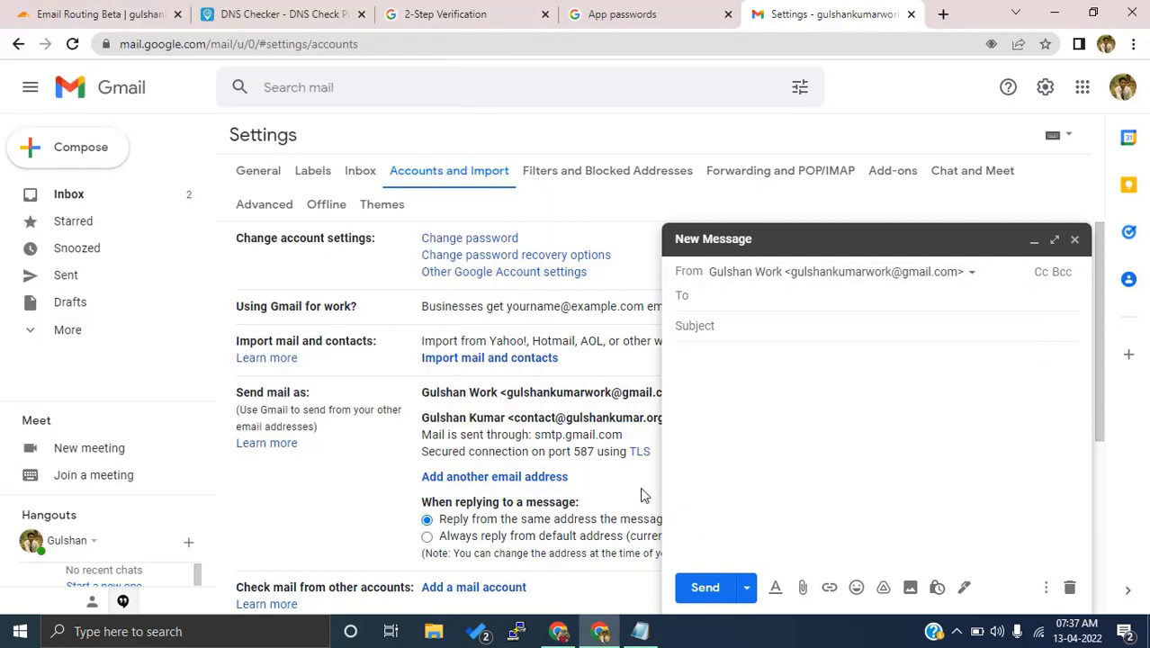
left_click(1075, 239)
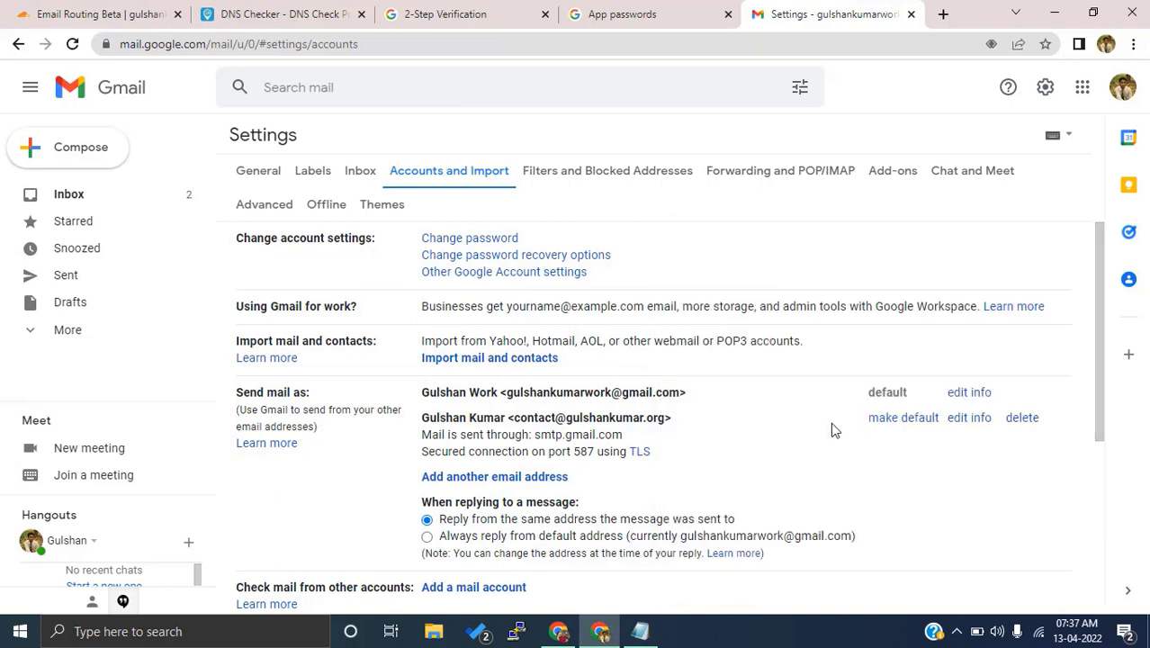
- Make the custom-domain address the default sender, reply from the receiving address, and return to the inbox
left_click(904, 418)
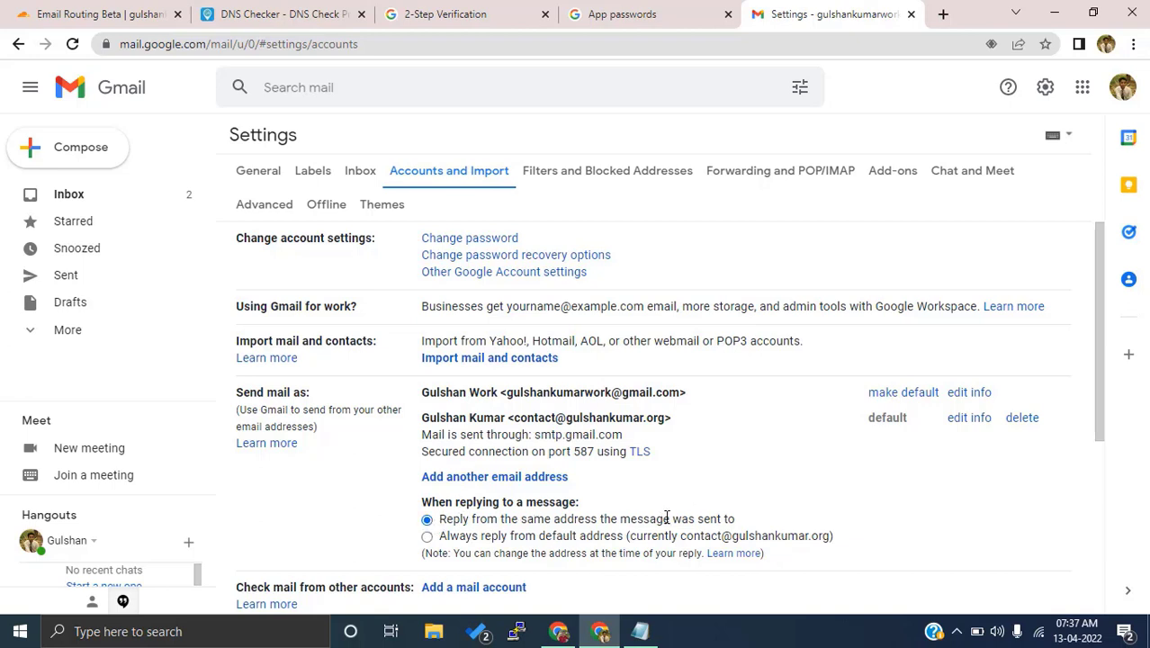
left_click(427, 537)
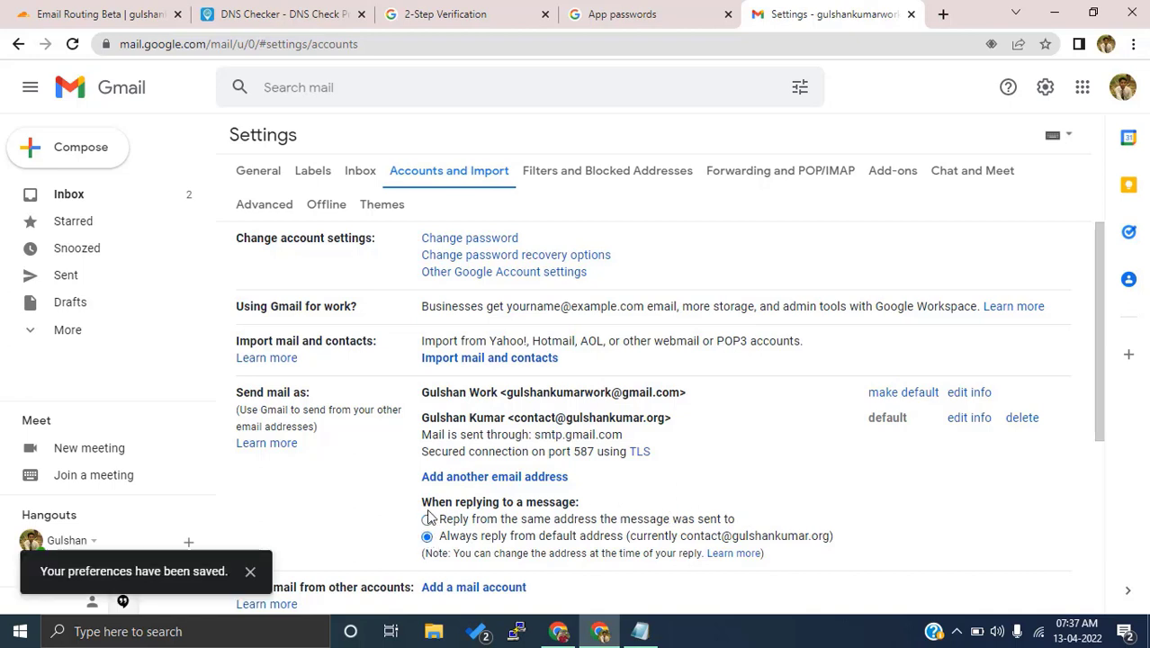
left_click_drag(428, 519, 424, 520)
left_click(427, 519)
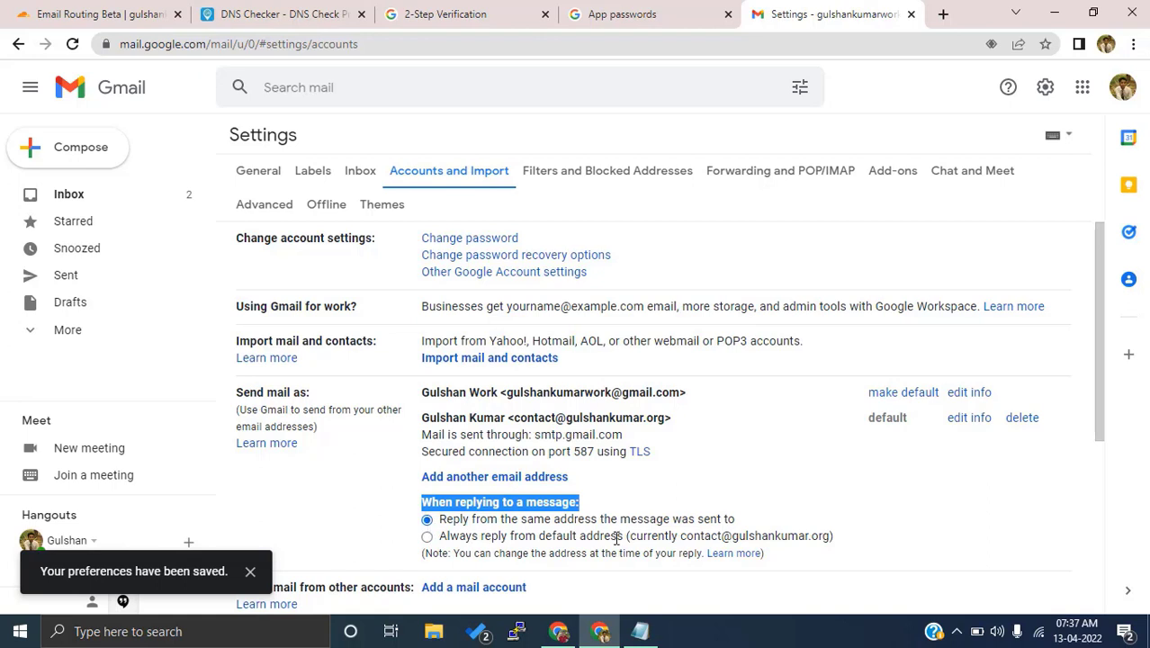
left_click(688, 518)
left_click_drag(619, 517, 807, 515)
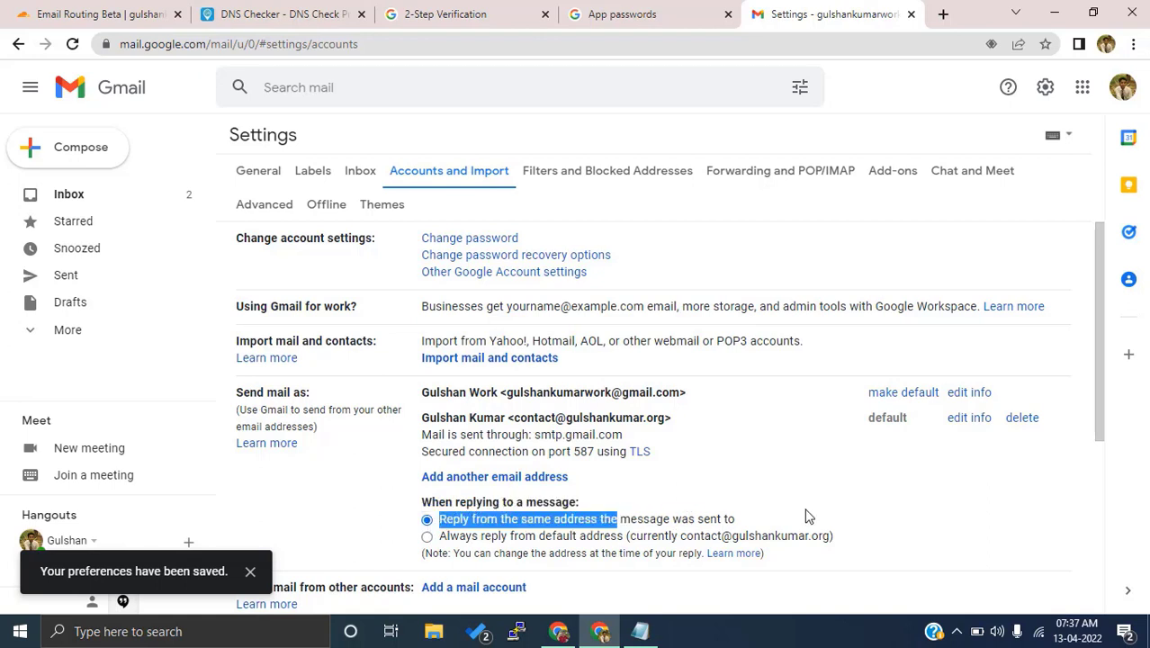
left_click(807, 516)
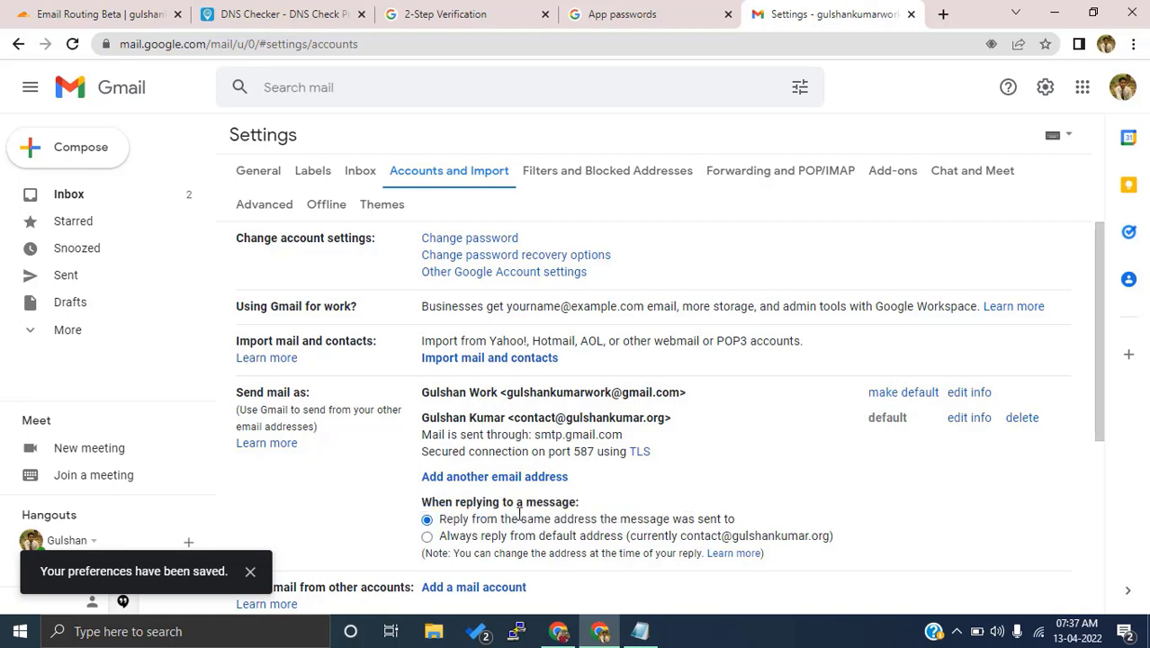
left_click(66, 196)
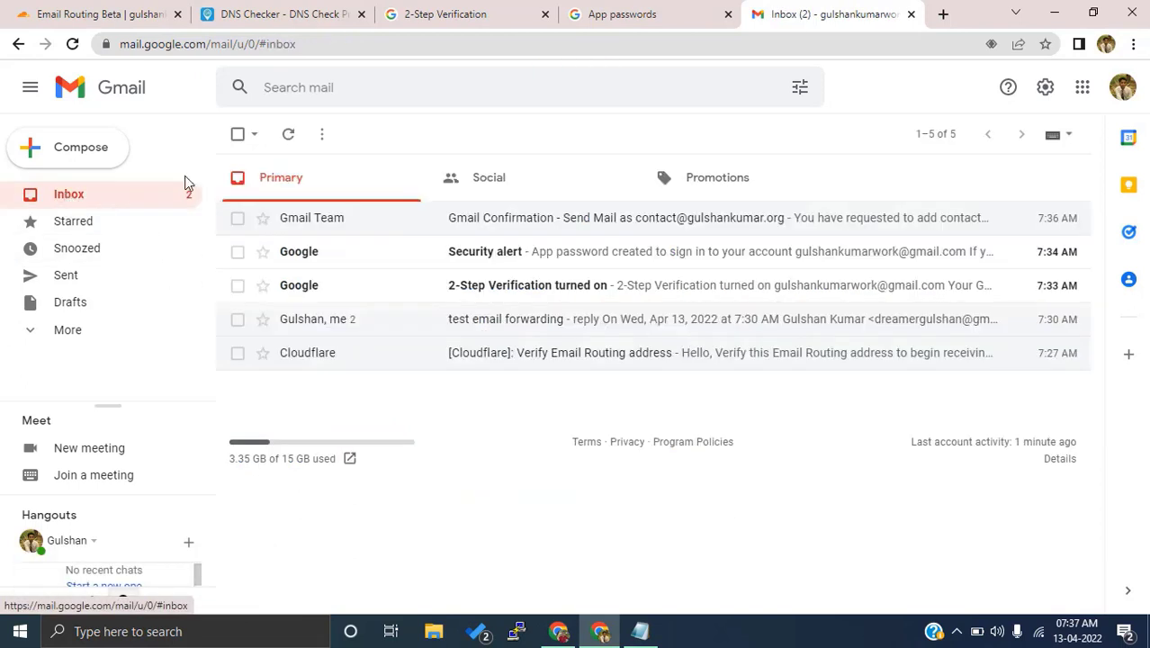
left_click(101, 153)
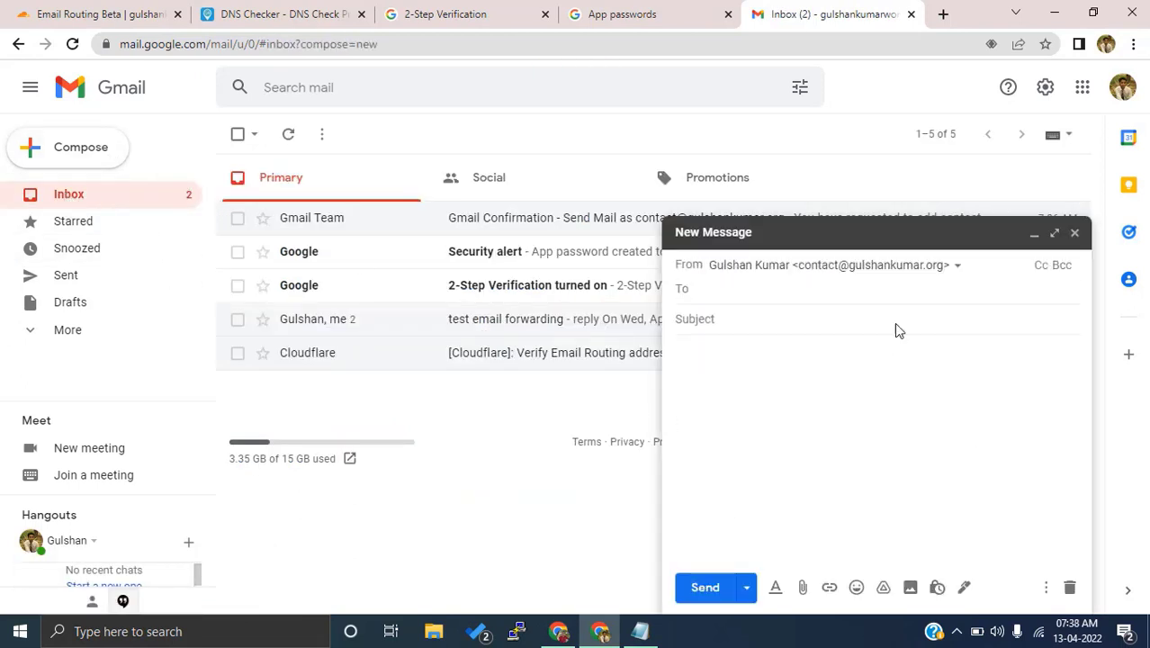
- Choose the custom-domain address in the new message's From dropdown
left_click(862, 267)
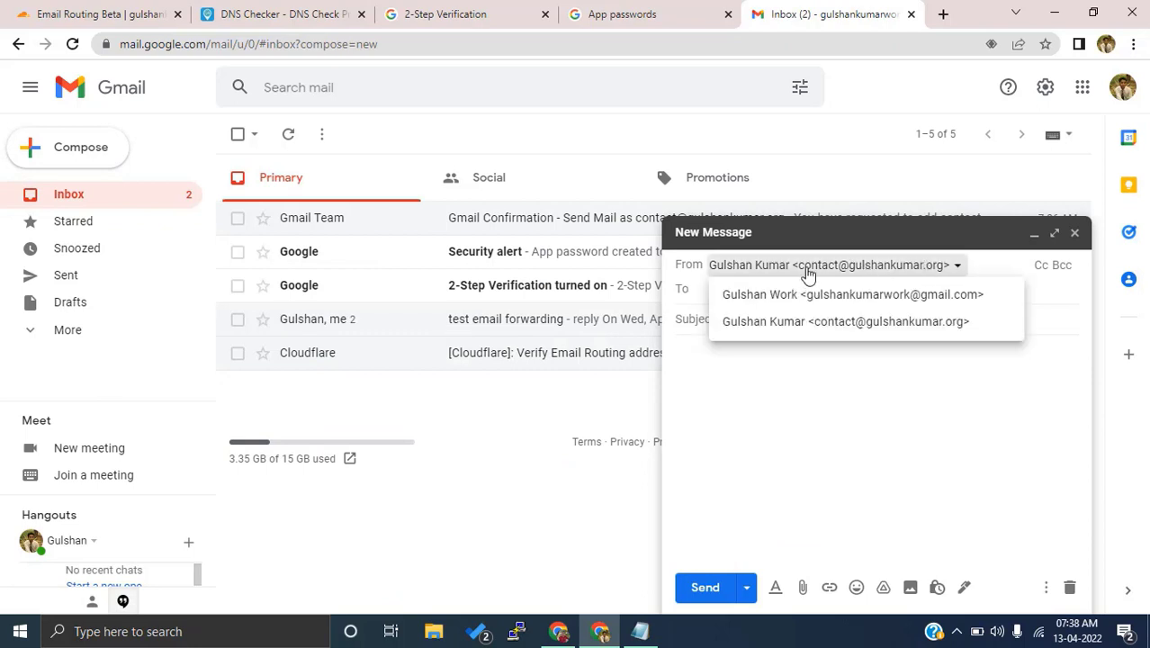
left_click(872, 431)
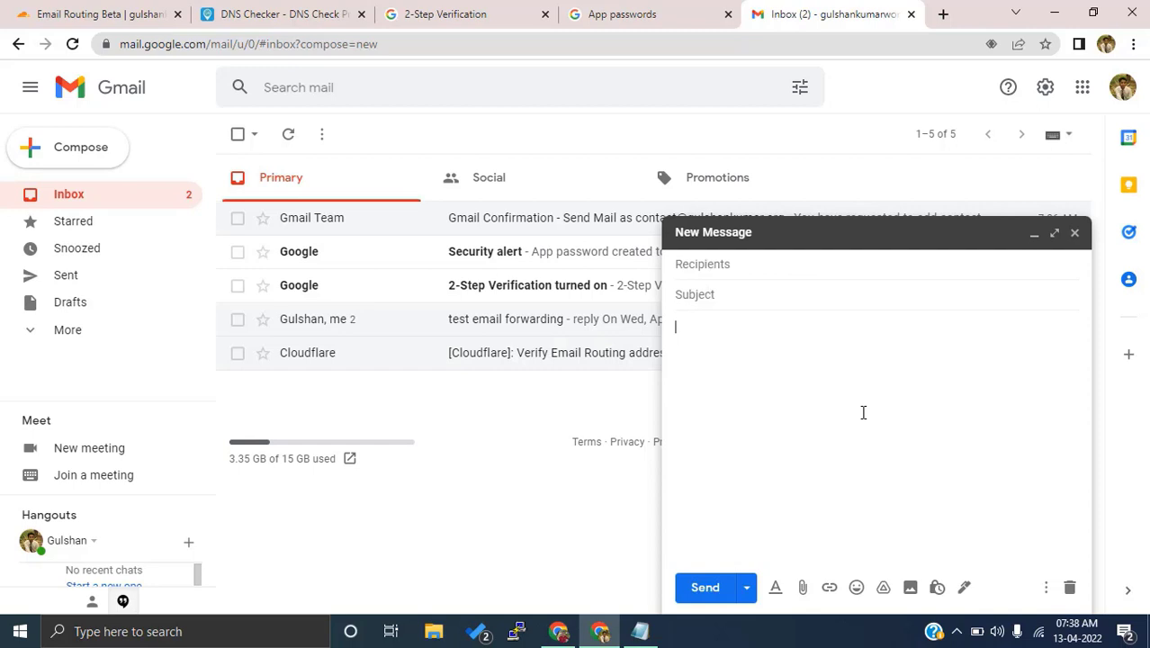
left_click(779, 259)
left_click(849, 265)
left_click(887, 317)
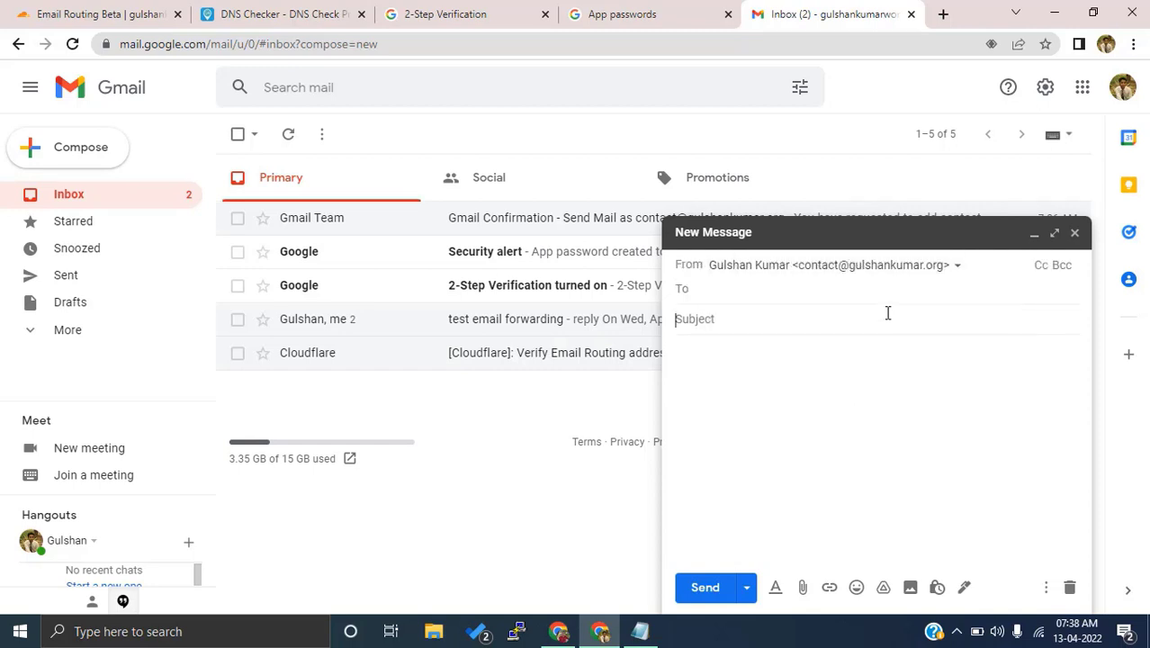
left_click(834, 260)
left_click(890, 269)
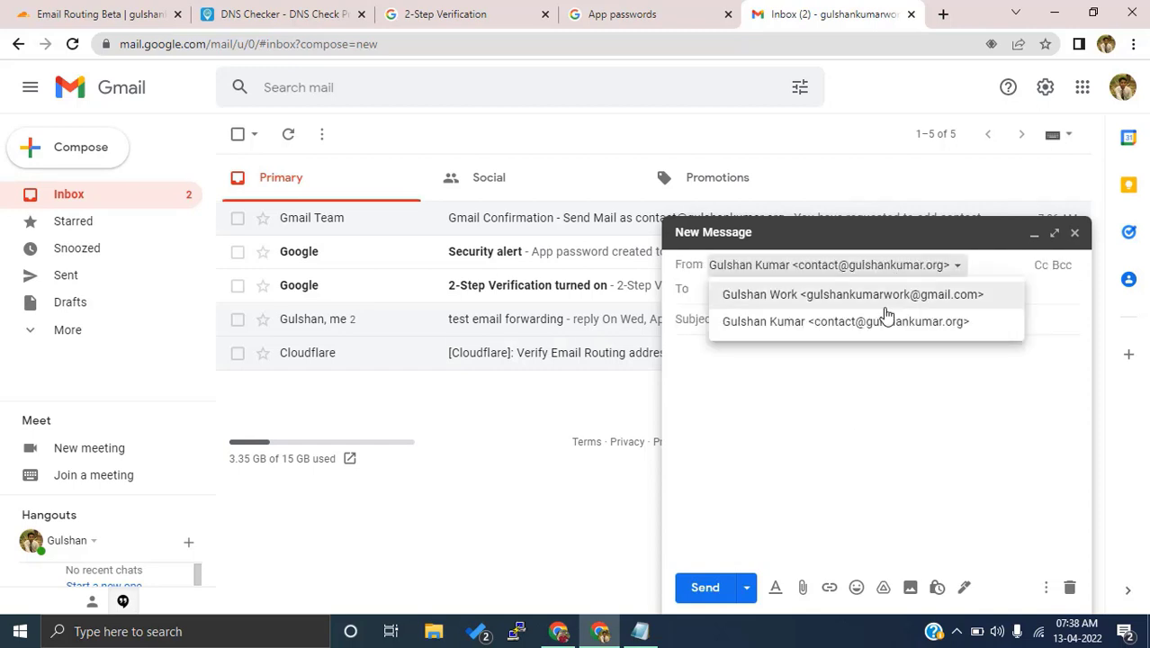
left_click(886, 316)
left_click(869, 272)
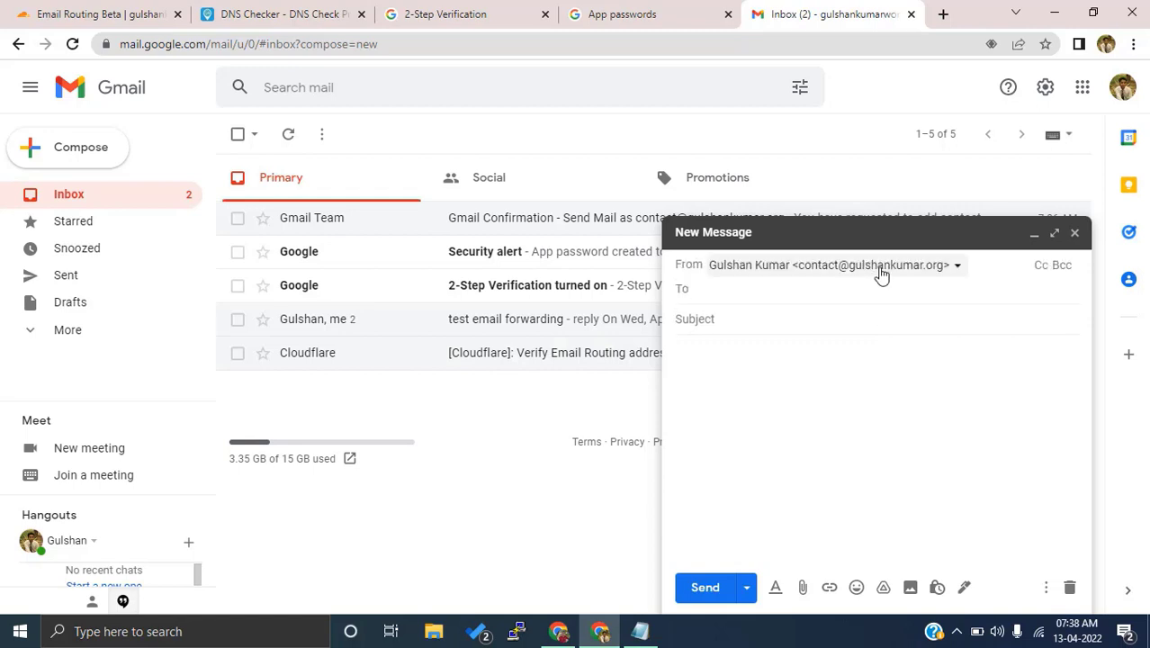
left_click(881, 273)
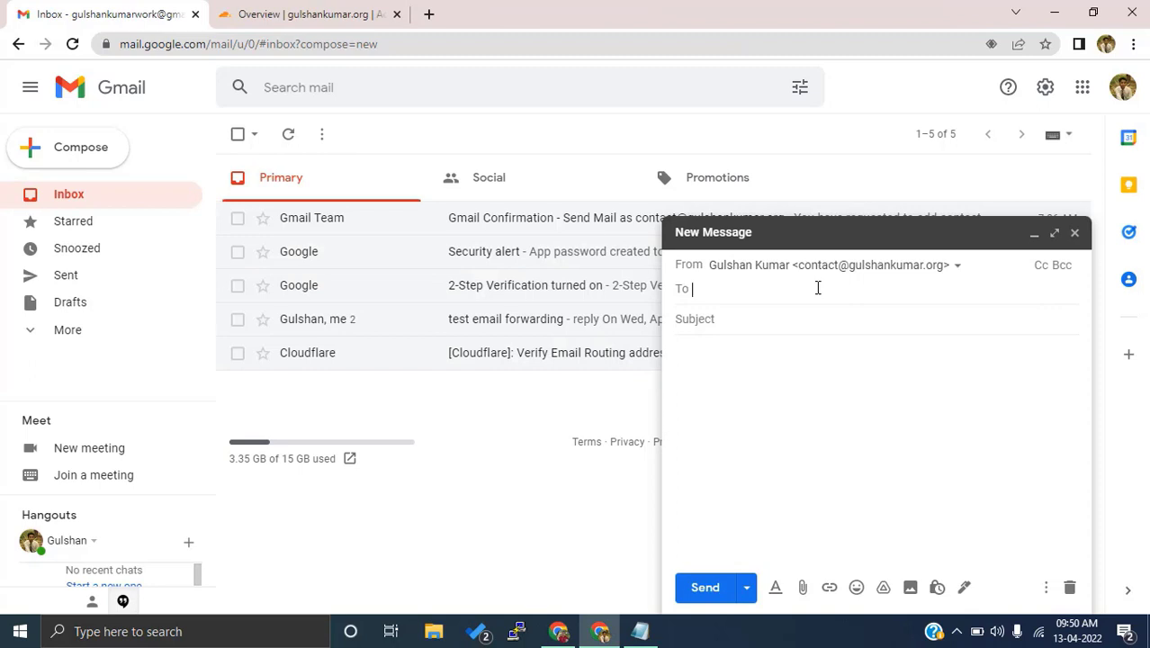
- Send 'sending a test email' with body 'hello' to the second Gmail account and view it in Sent
type("hew")
key("BackSpace")
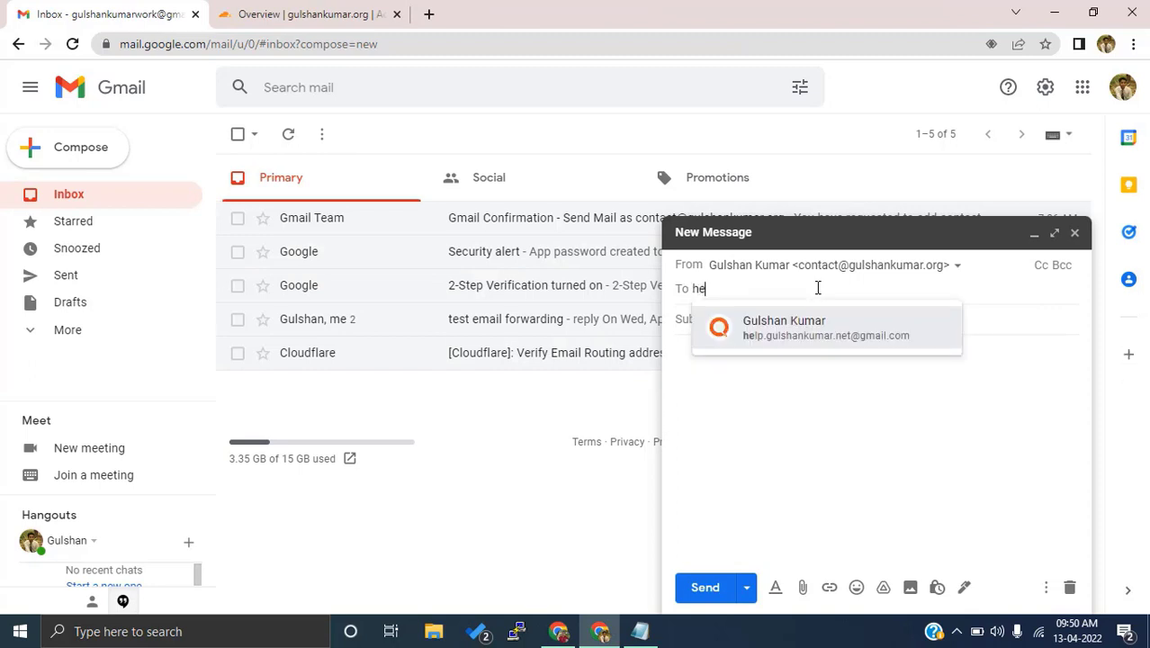
left_click(829, 344)
left_click(781, 321)
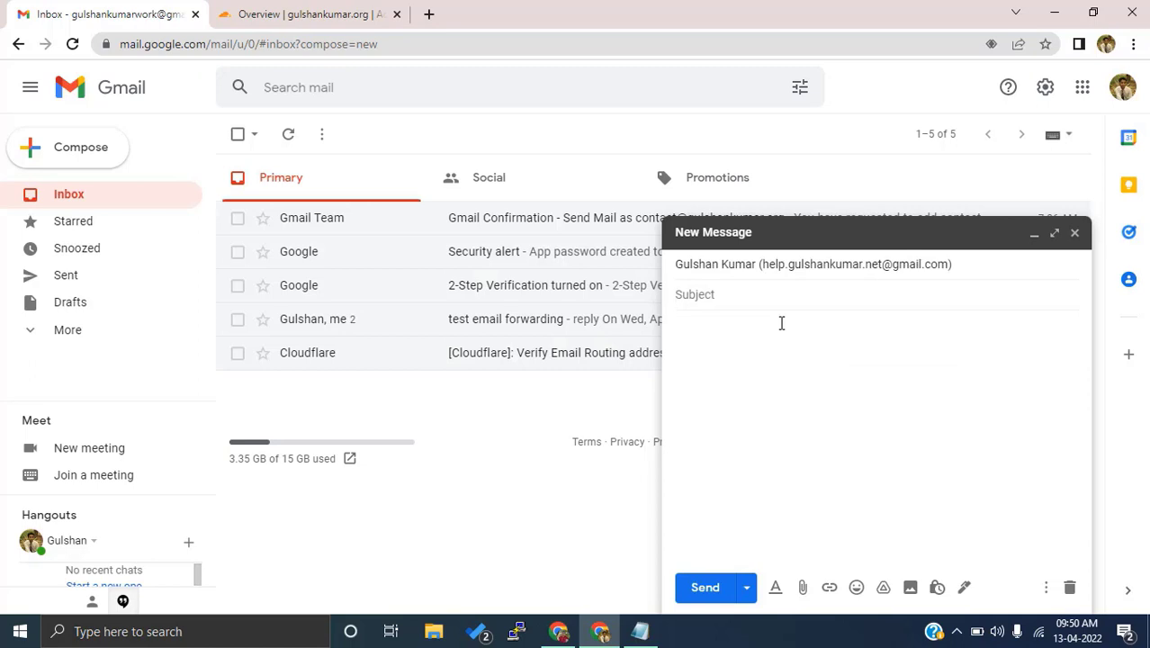
type("sending a test email")
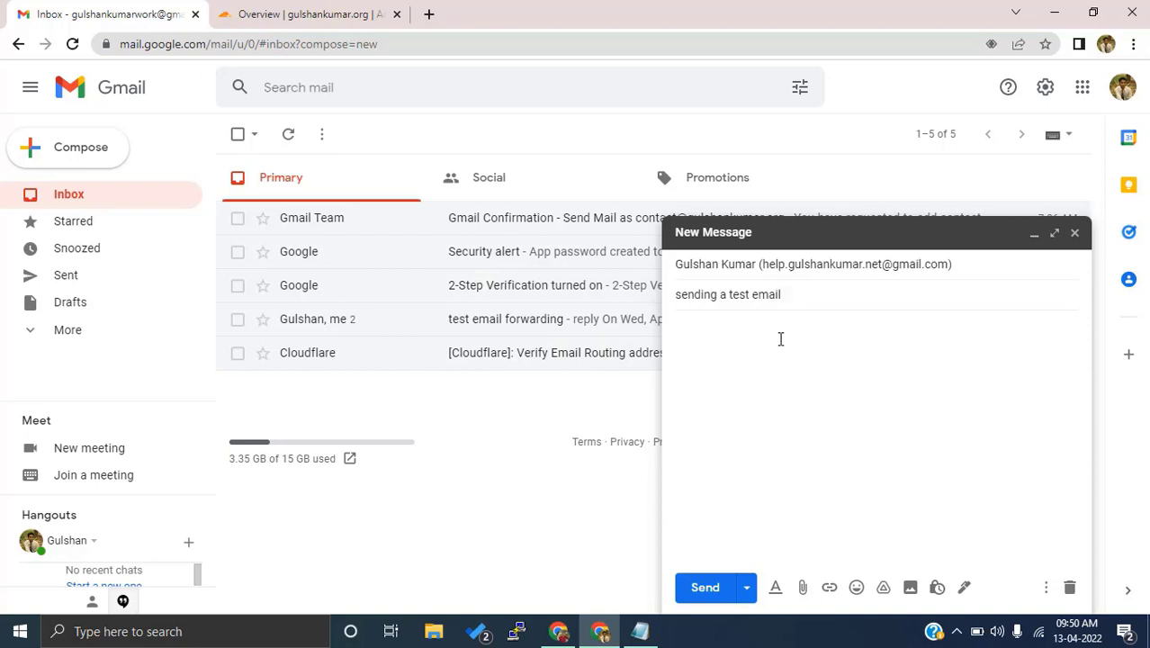
left_click(777, 373)
type("he")
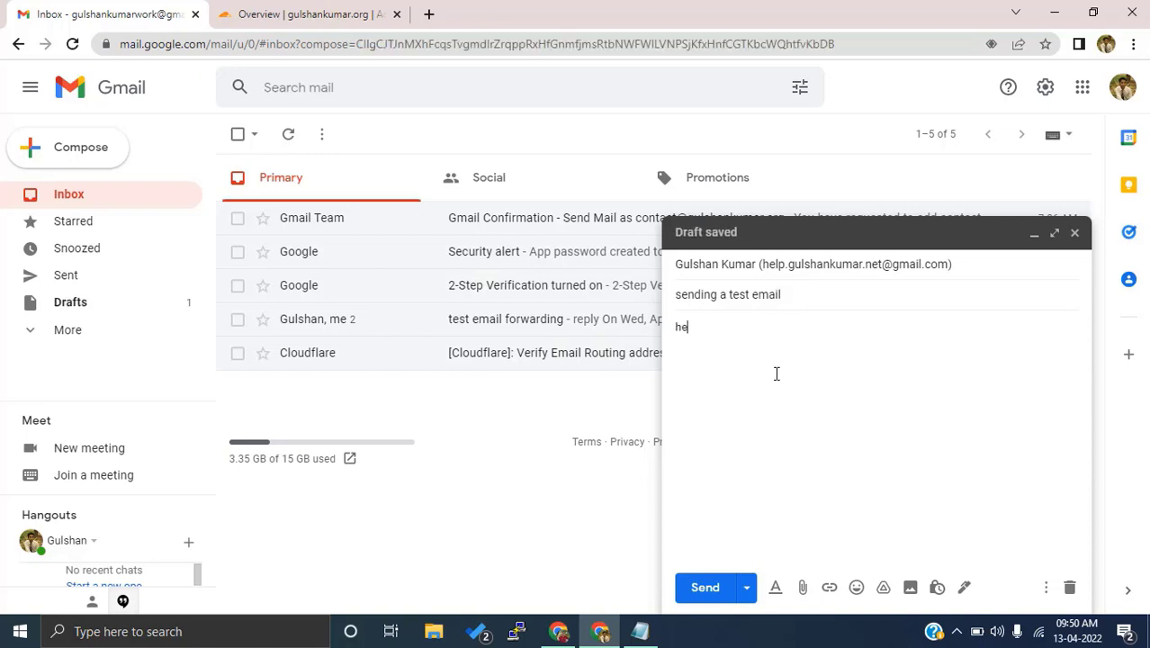
type("llo")
key("ctrl+Return")
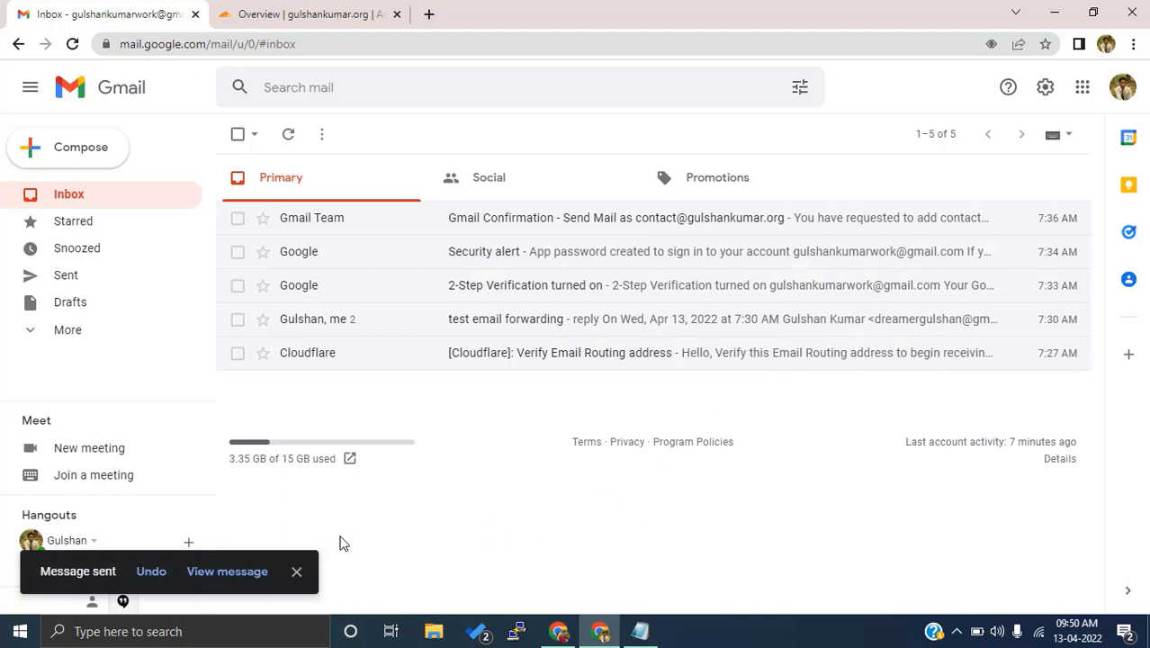
left_click(246, 576)
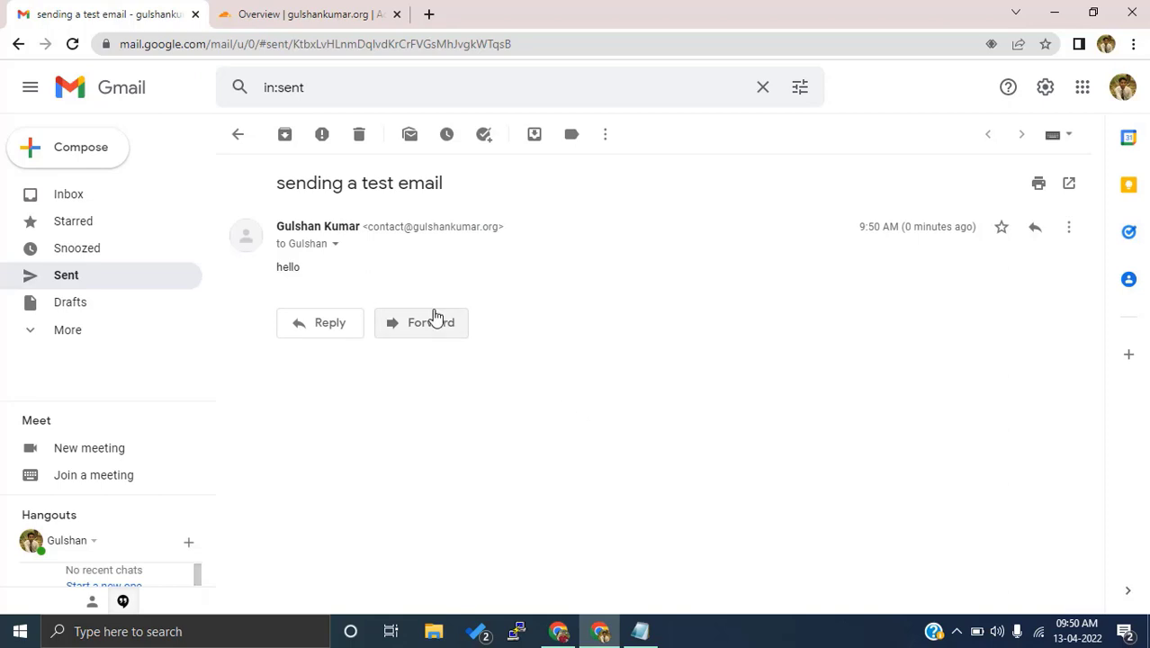
- Switch to the work account's inbox and open the received test email from Promotions
left_click(565, 634)
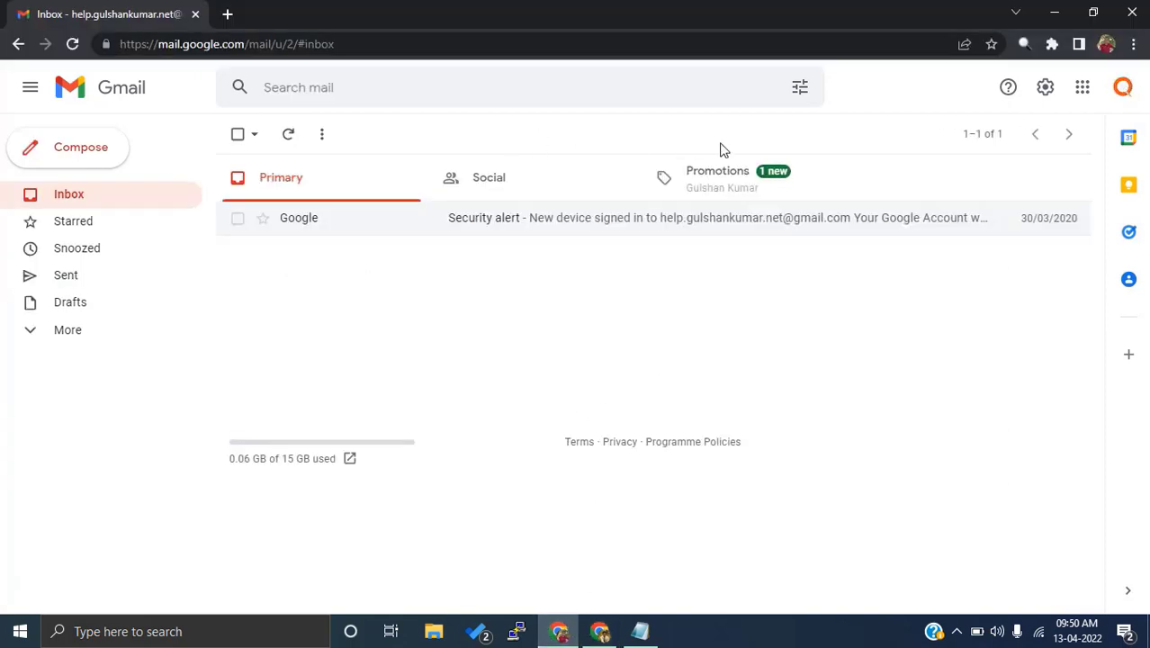
left_click(754, 180)
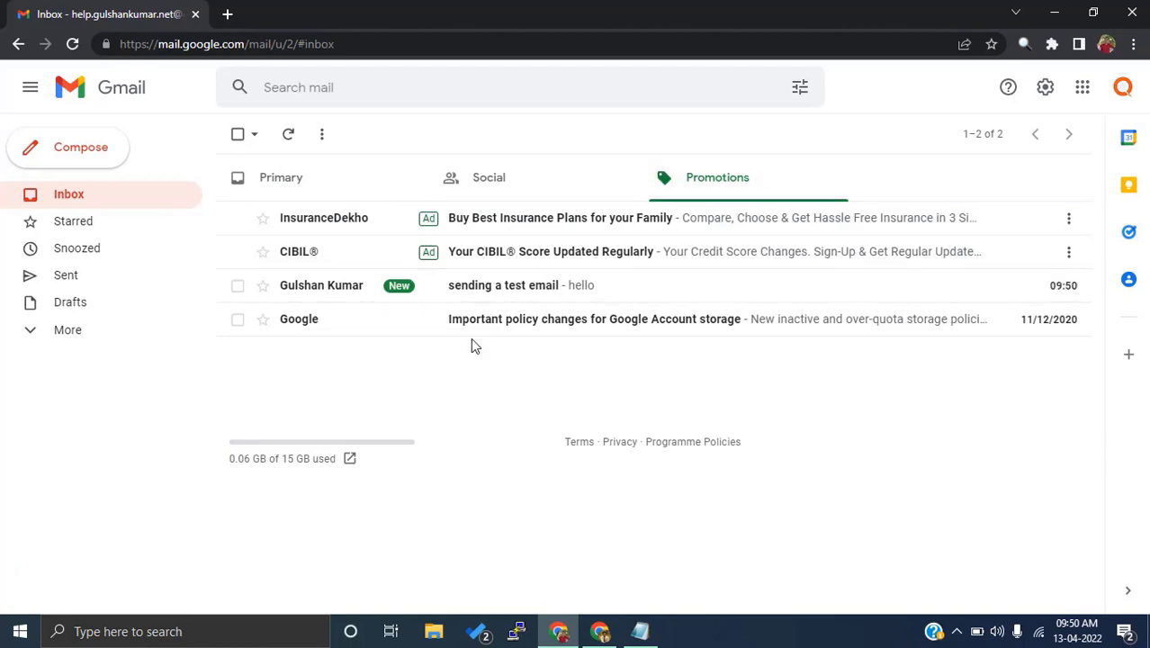
left_click(601, 303)
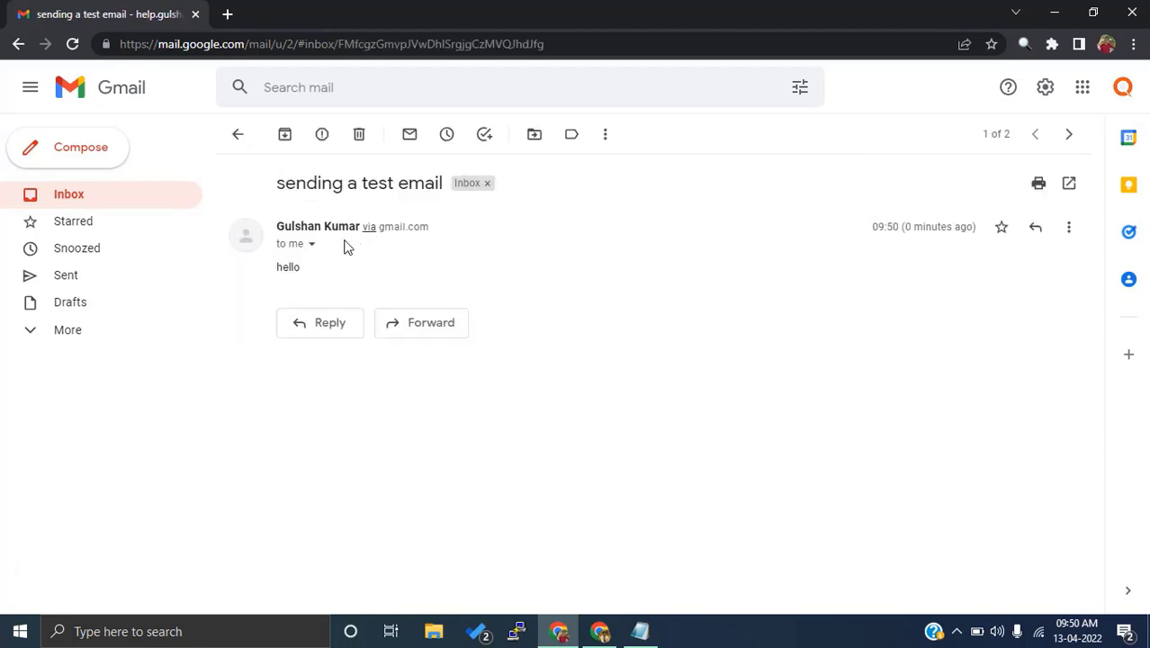
left_click(312, 246)
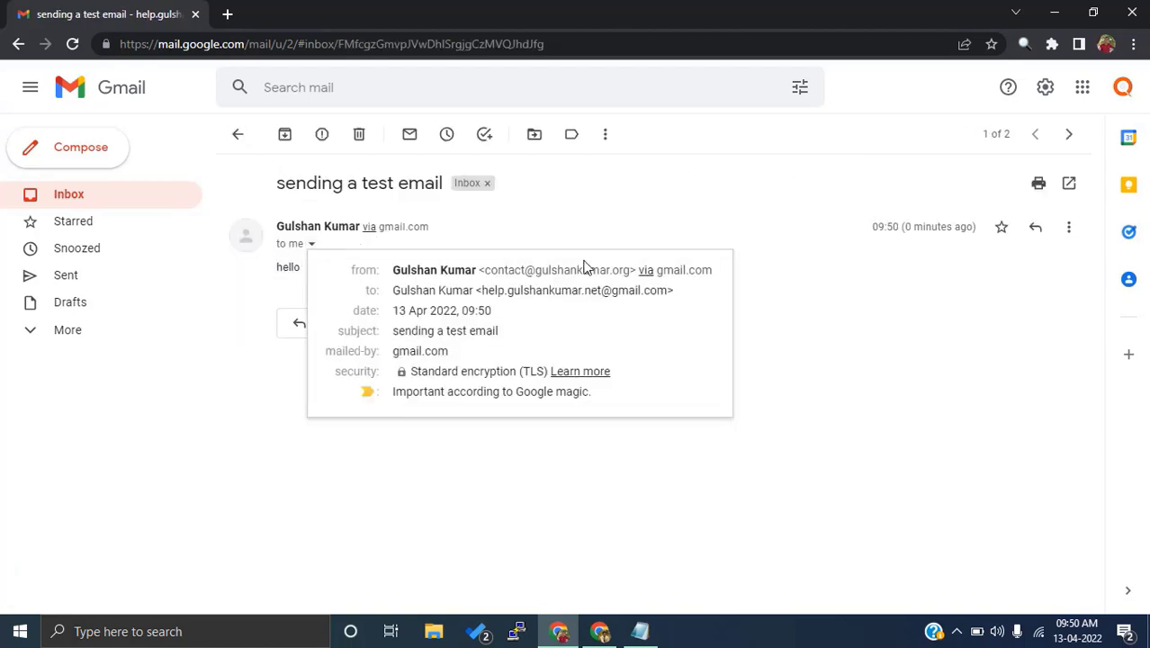
left_click(804, 286)
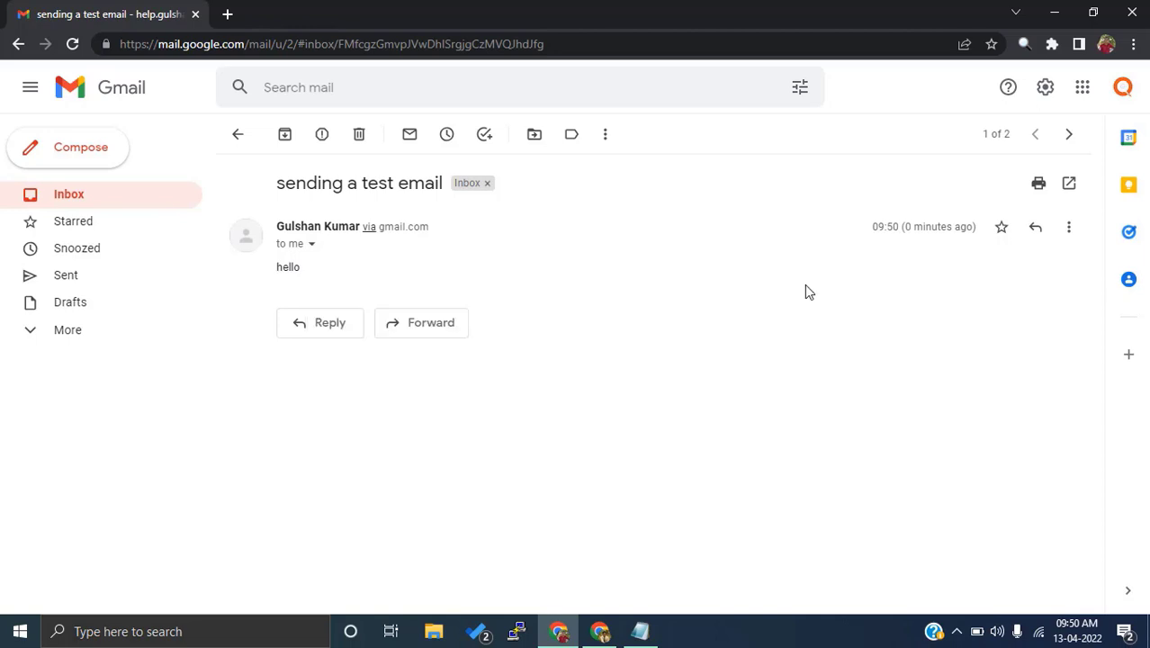
- Reply 'This is a test reply.' and return to the other account's inbox
left_click(312, 333)
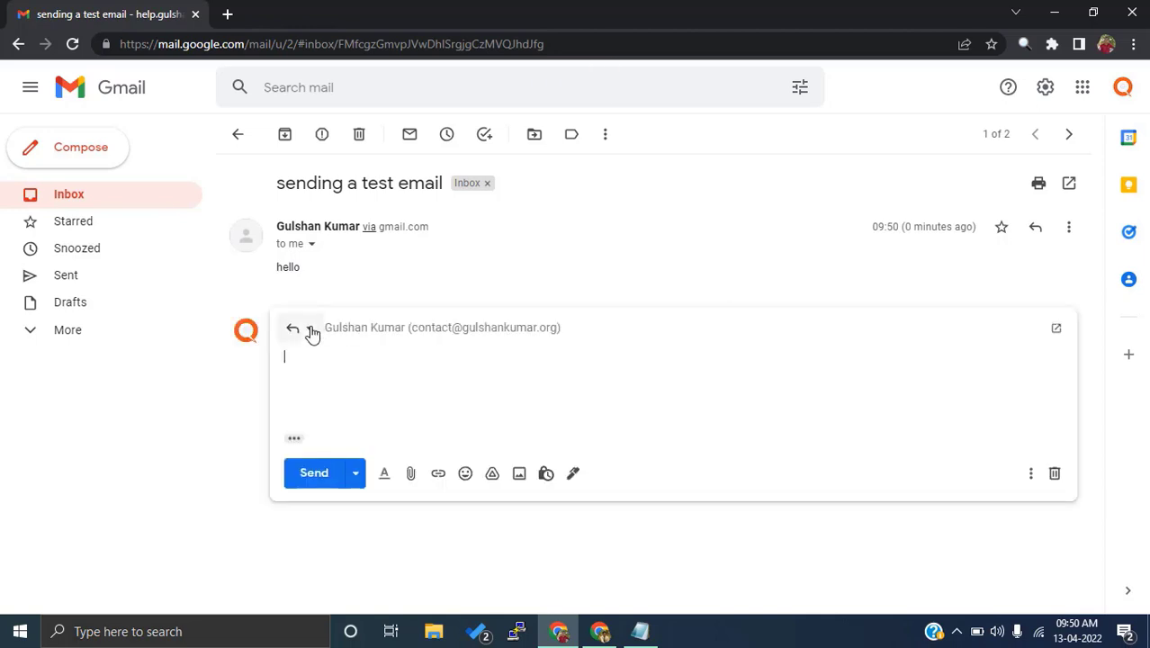
type("This is a test reply.")
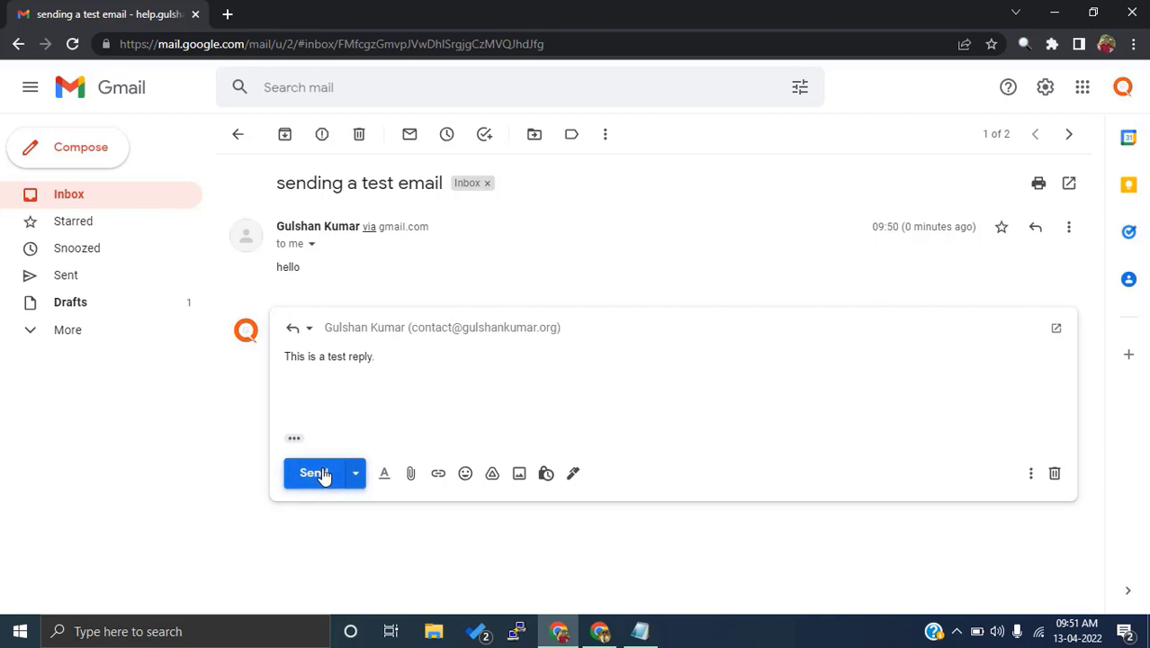
left_click(324, 474)
left_click(311, 243)
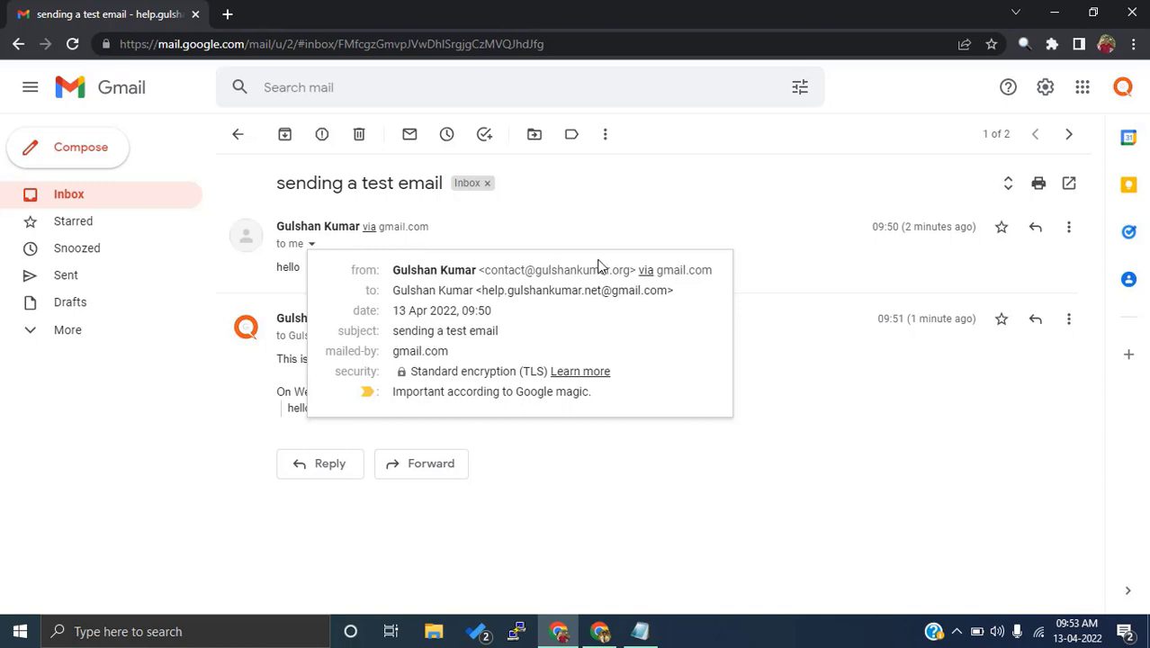
left_click(598, 632)
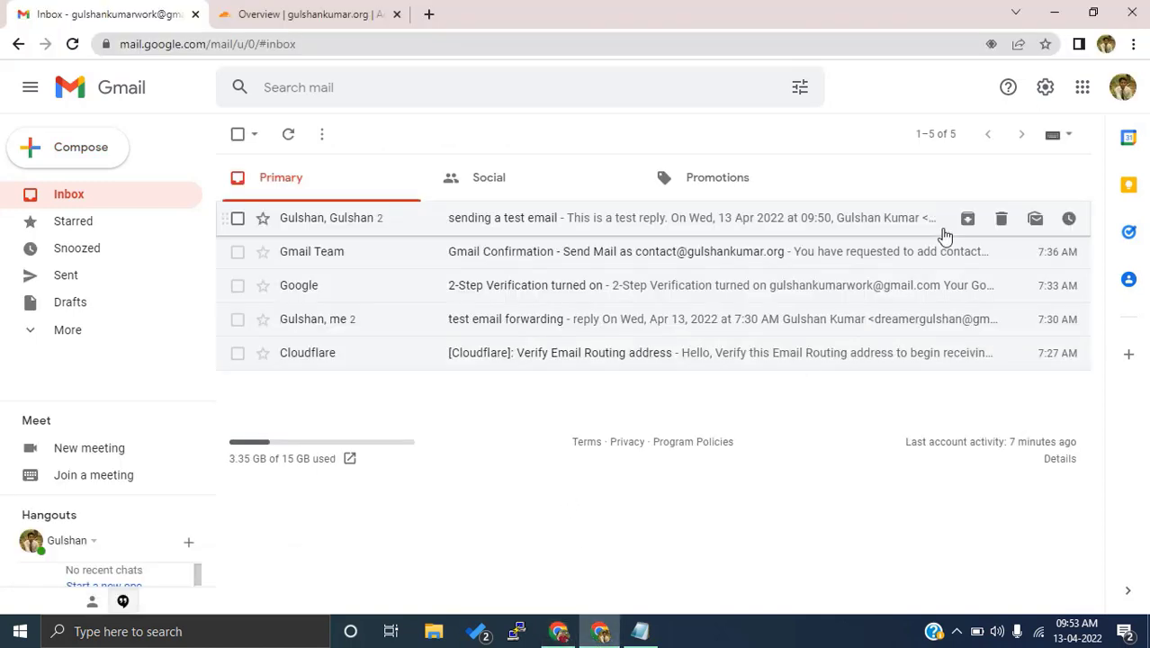
- Go to Manage your Google Account > Personal info > Email and choose Add alternate email
left_click(1122, 93)
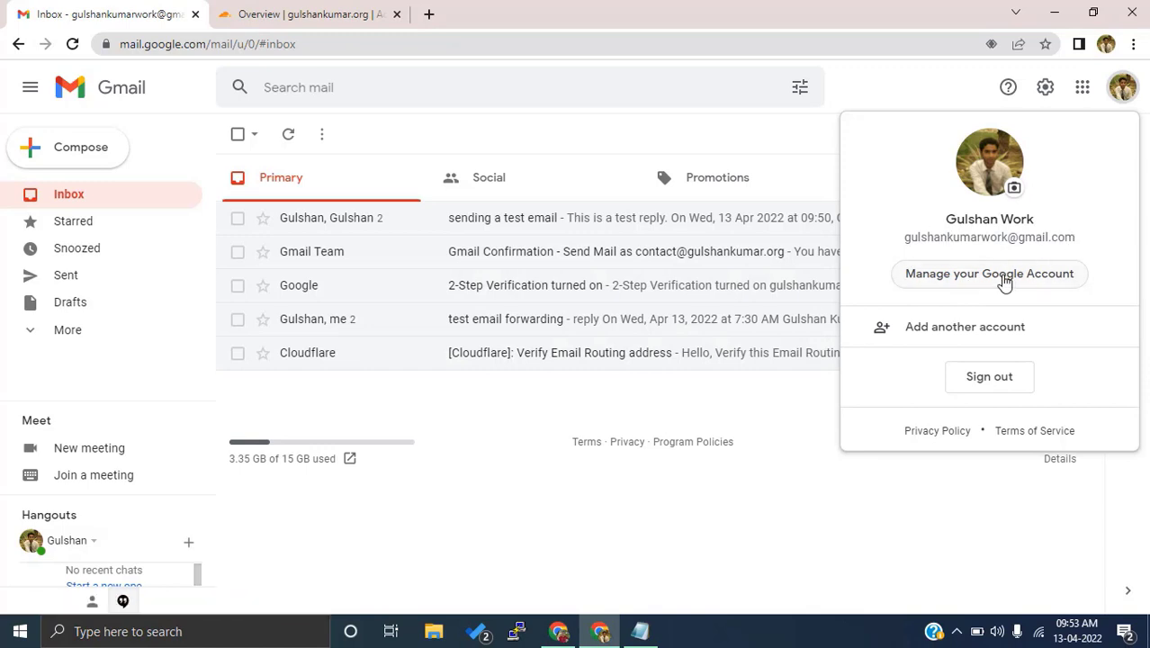
left_click(1005, 282)
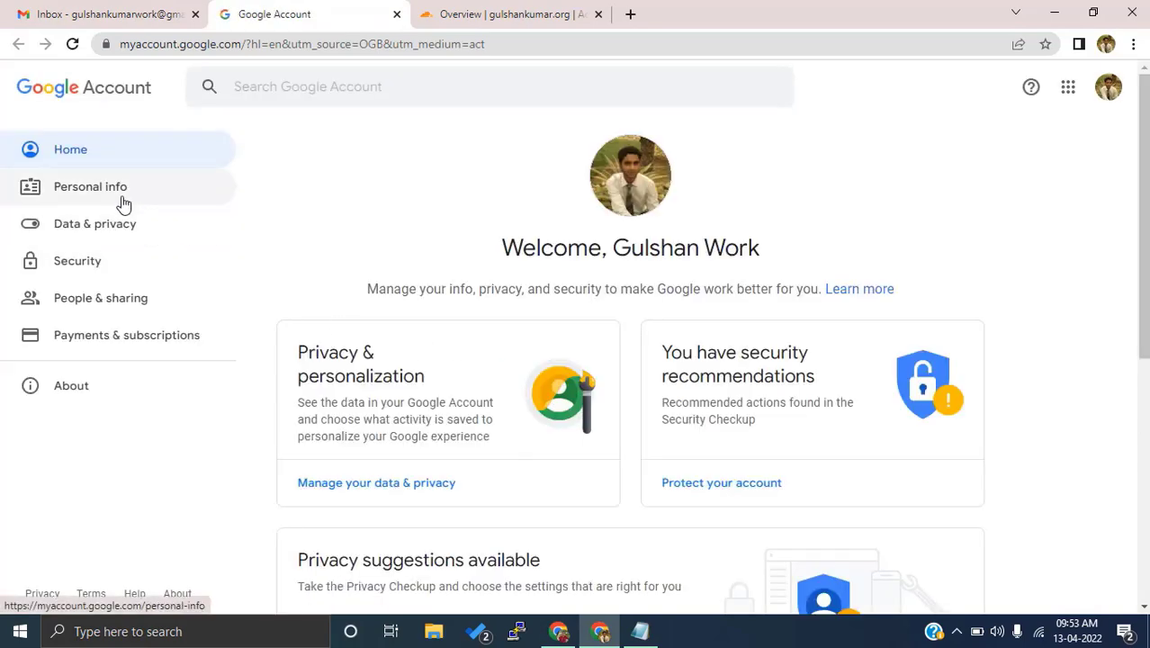
left_click(120, 198)
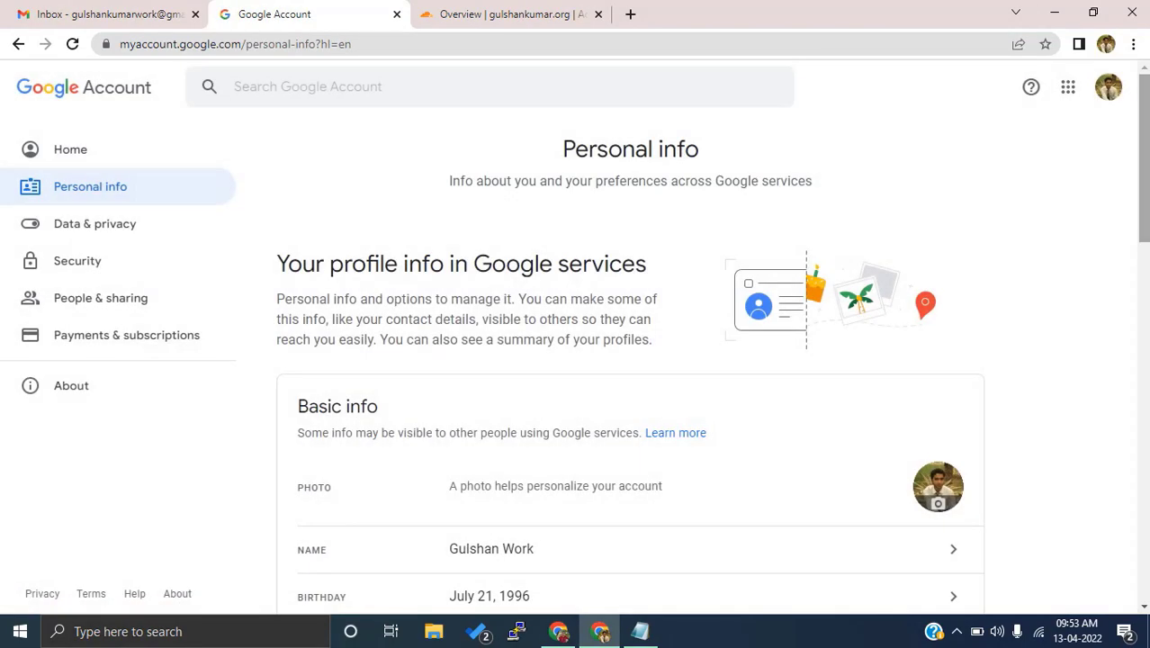
scroll(553, 218, "down", 5)
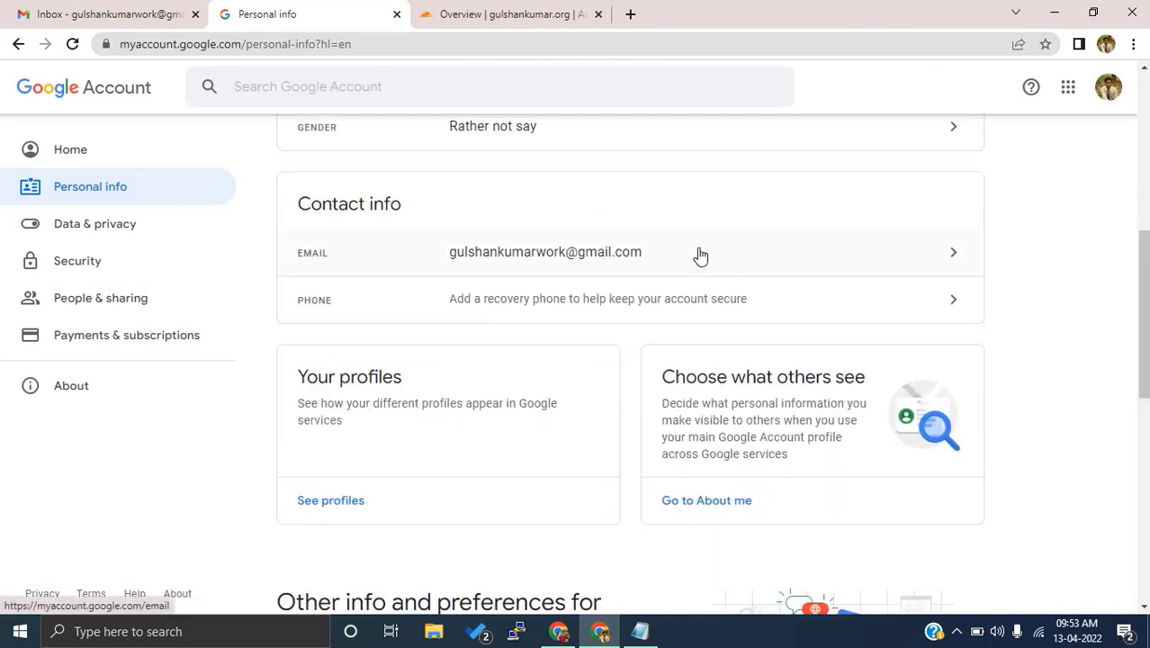
left_click(699, 255)
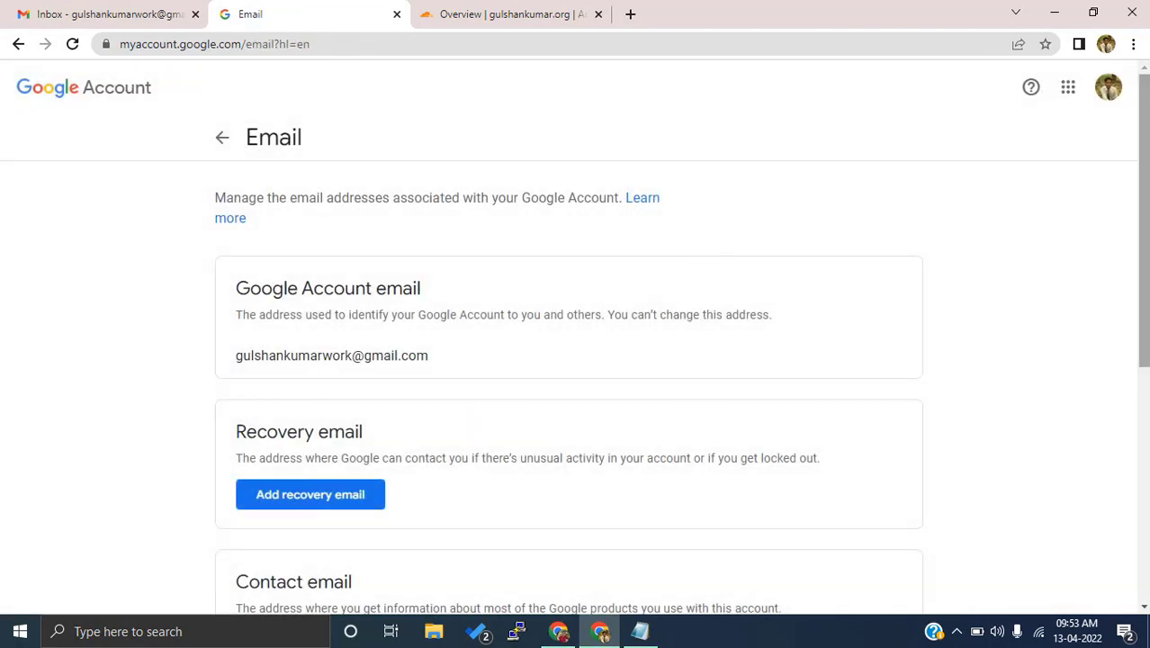
left_click_drag(1144, 261, 1144, 435)
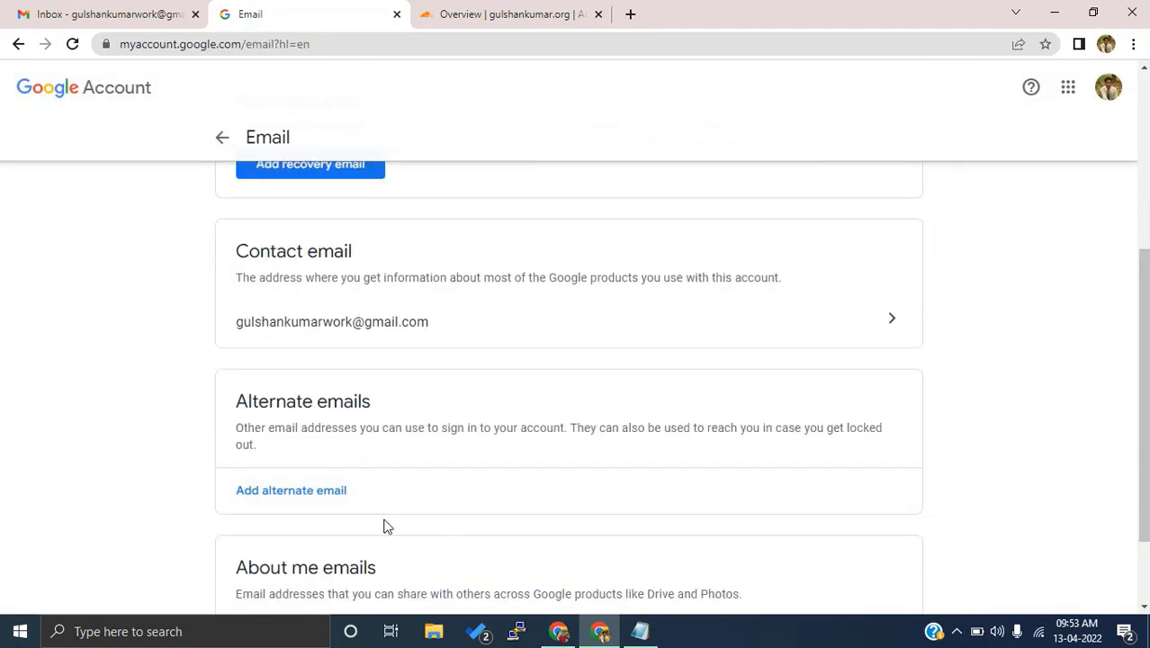
left_click(329, 495)
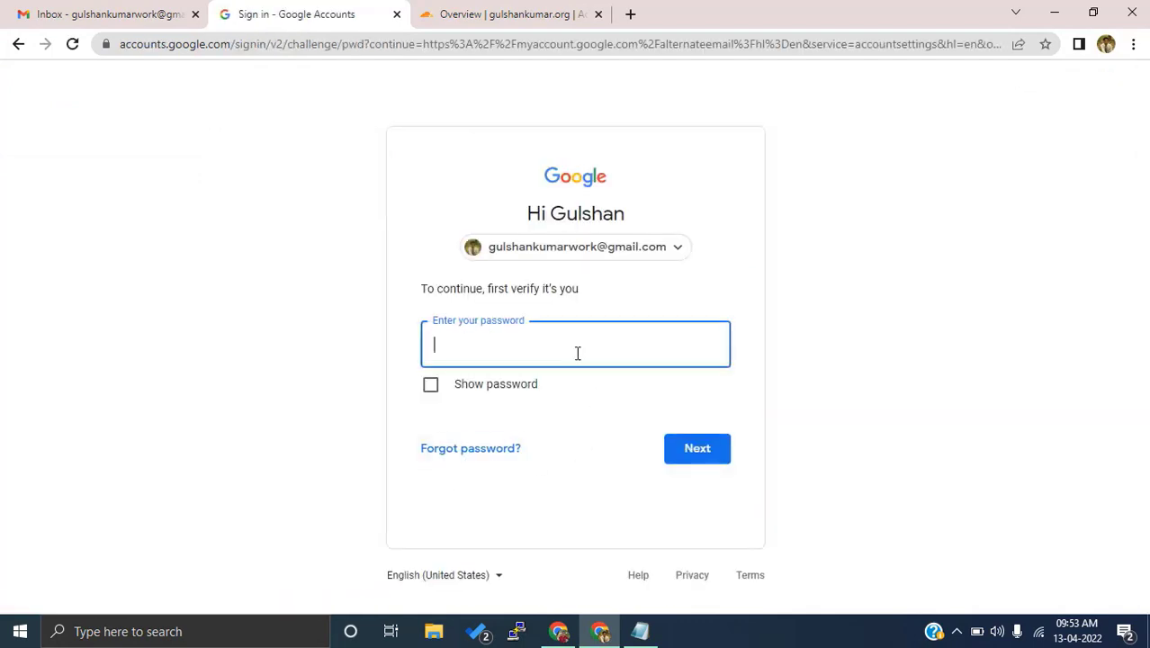
- Confirm the account password, then add the custom-domain contact address as an alternate email
type("•••••••••")
key("Return")
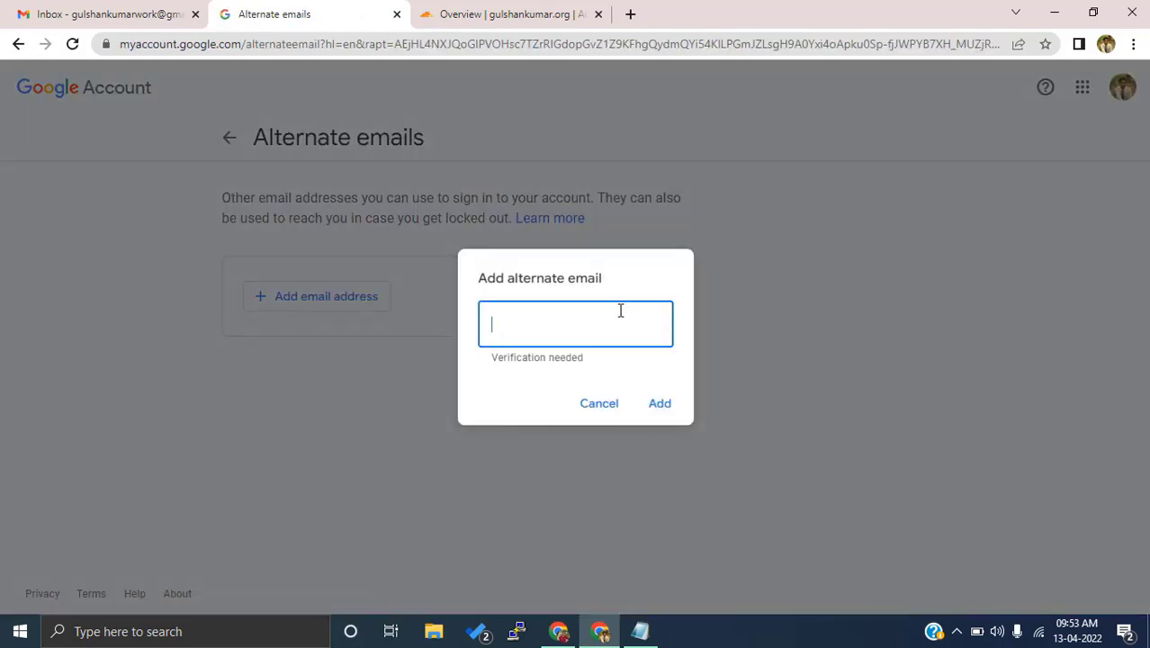
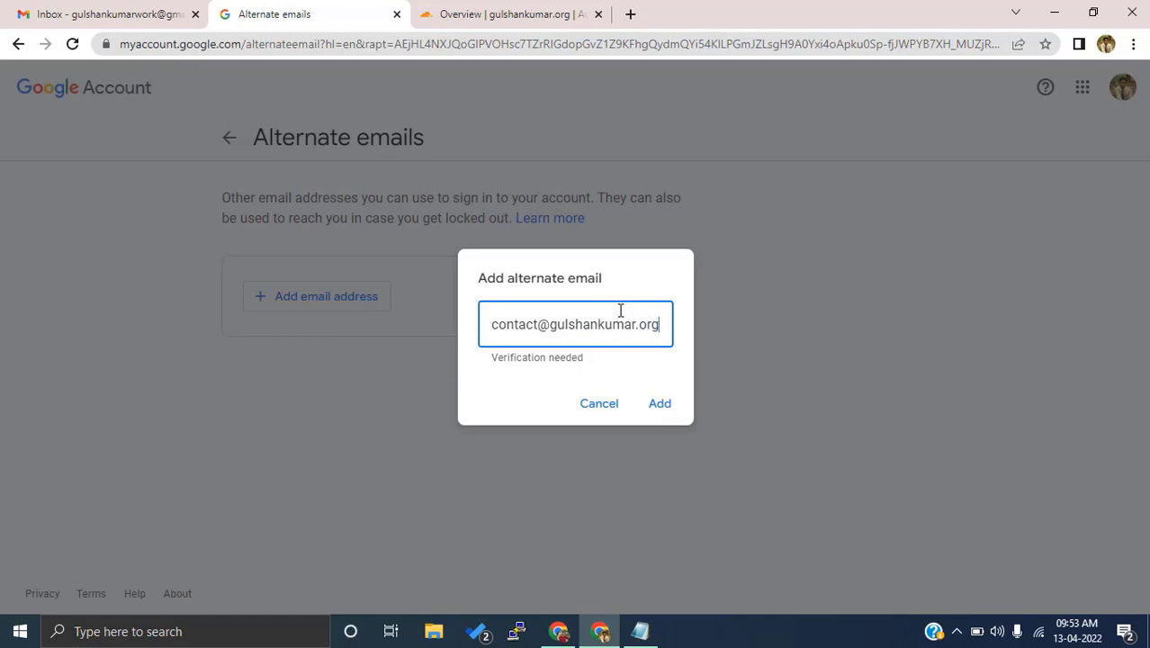
key("Return")
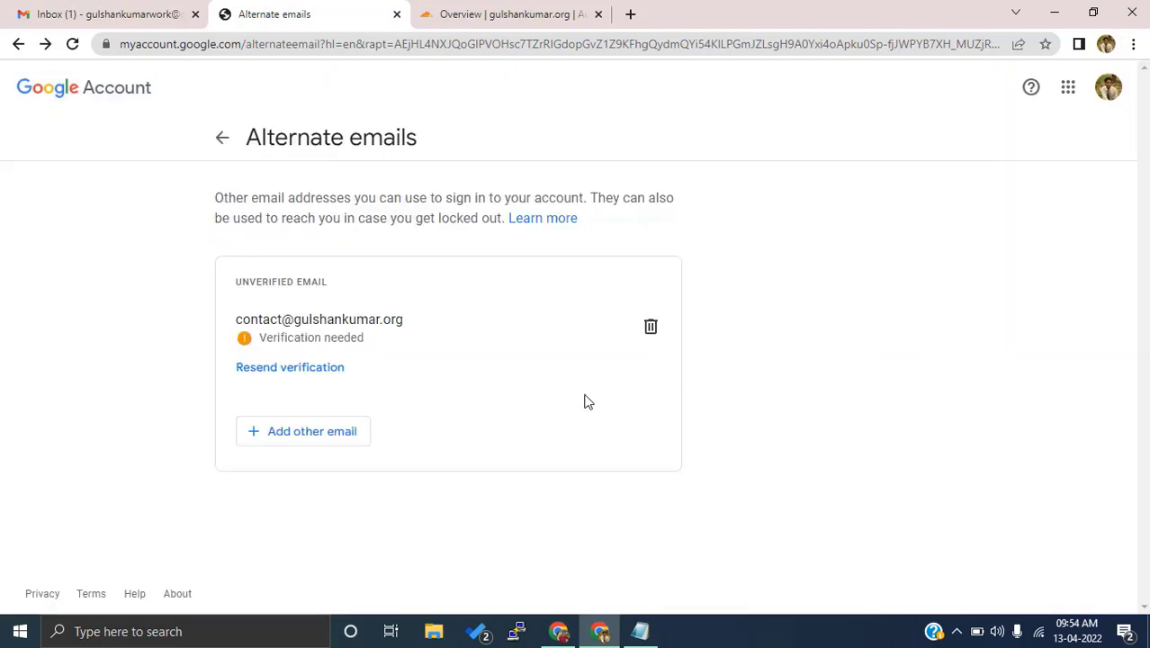
- Verify the alternate email via the Security alert email's link, confirming with the account password
left_click(155, 11)
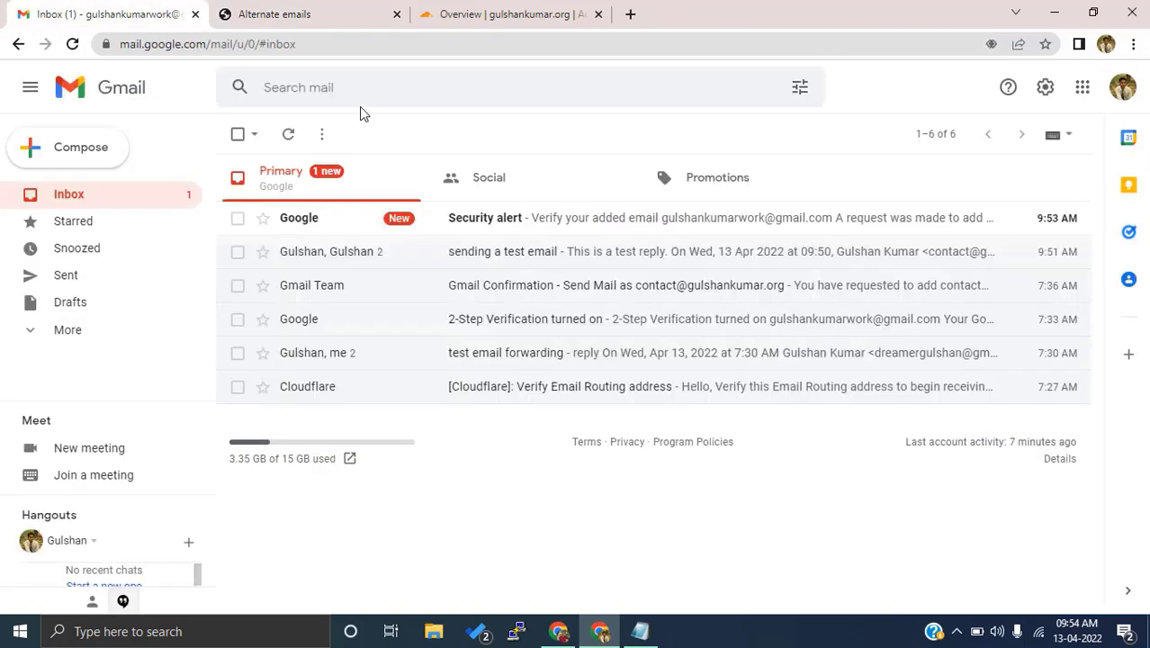
left_click(519, 219)
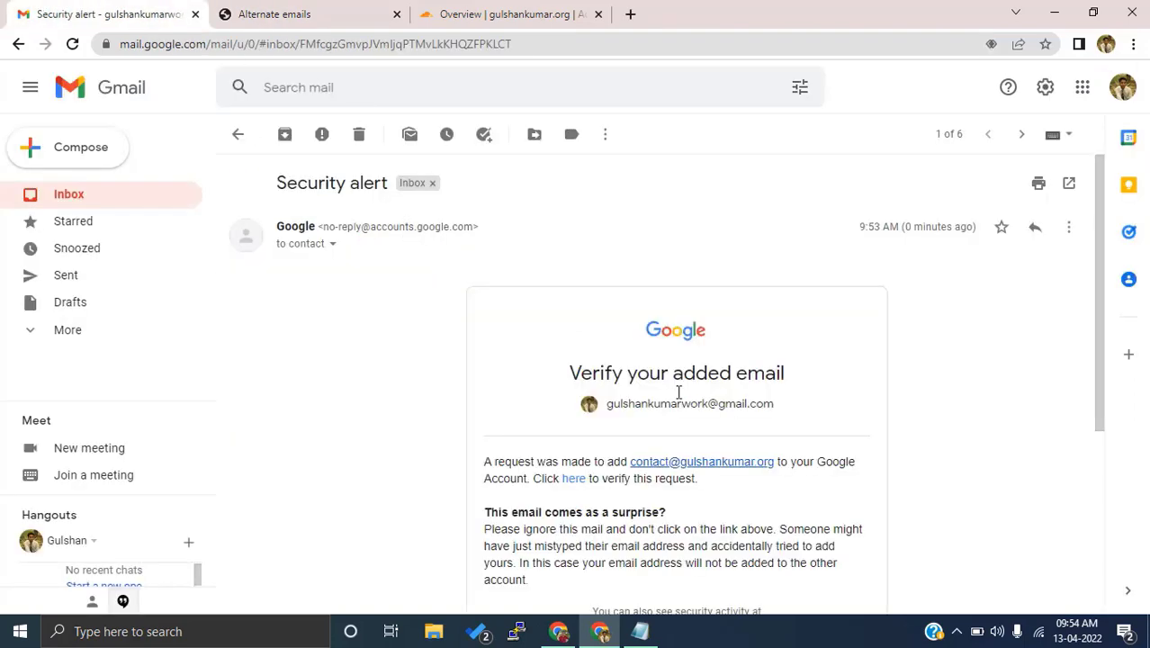
left_click(575, 490)
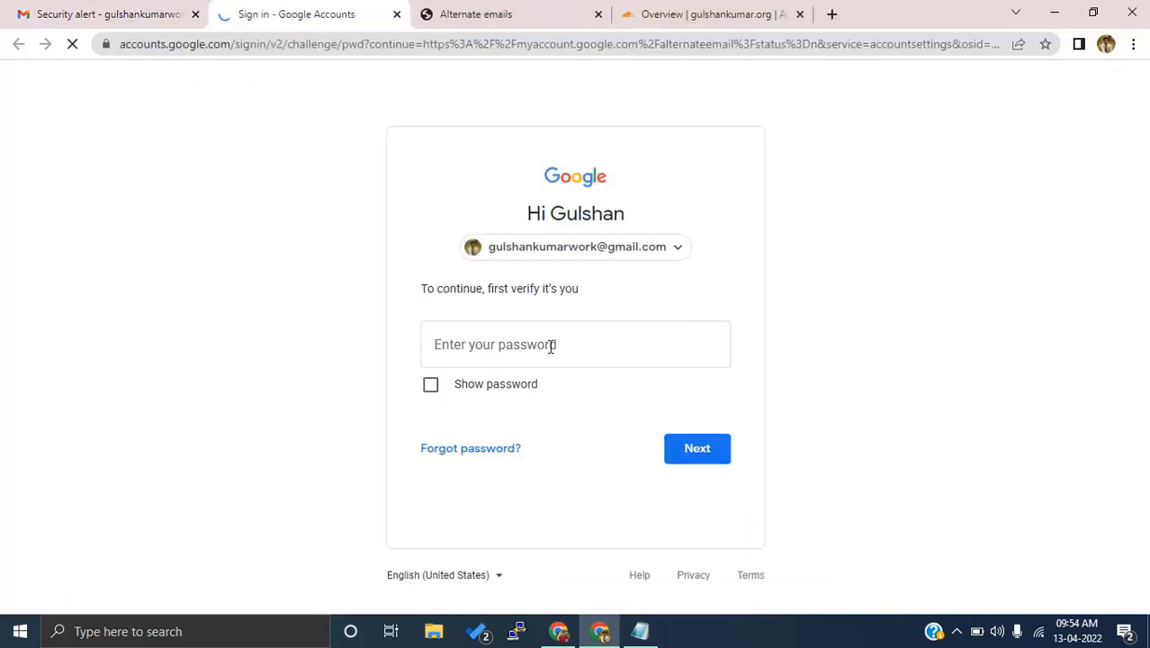
type("••")
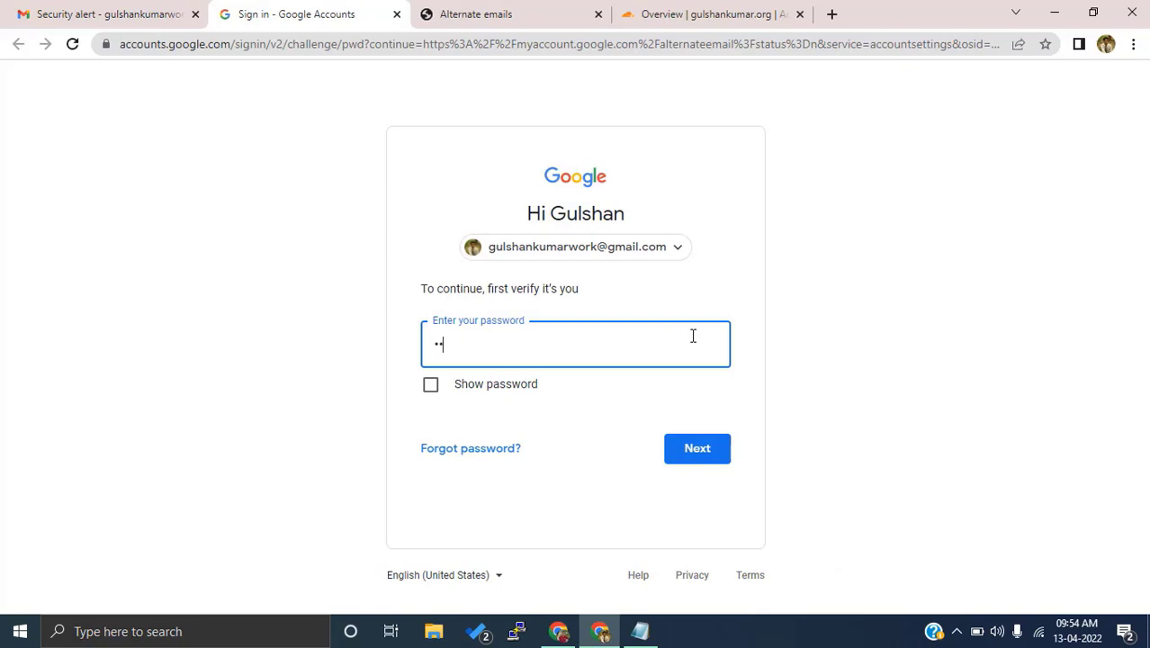
type("••••••••••")
key("Return")
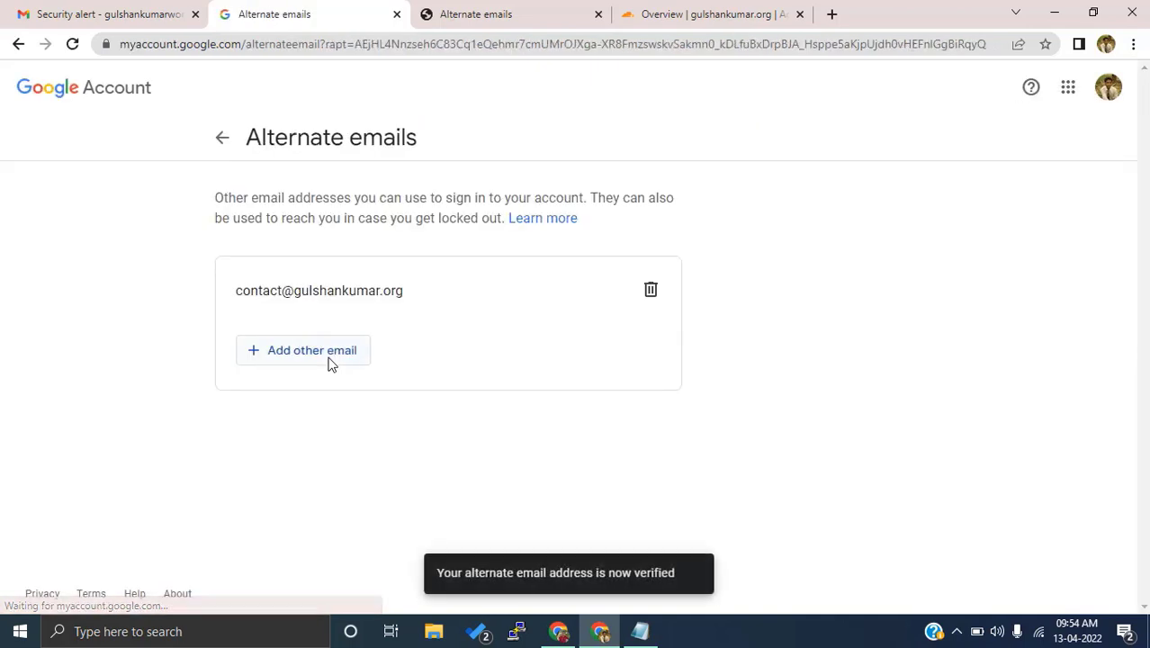
- Check that the custom-domain address now shows as verified on the Alternate emails page
left_click(1109, 94)
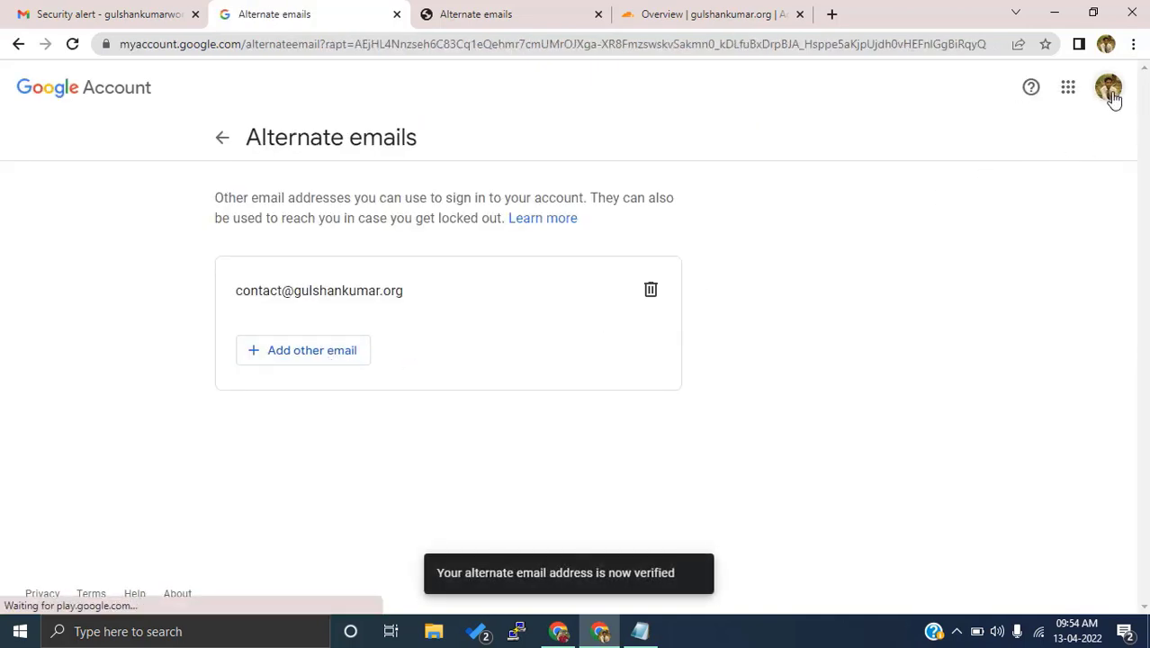
left_click(716, 277)
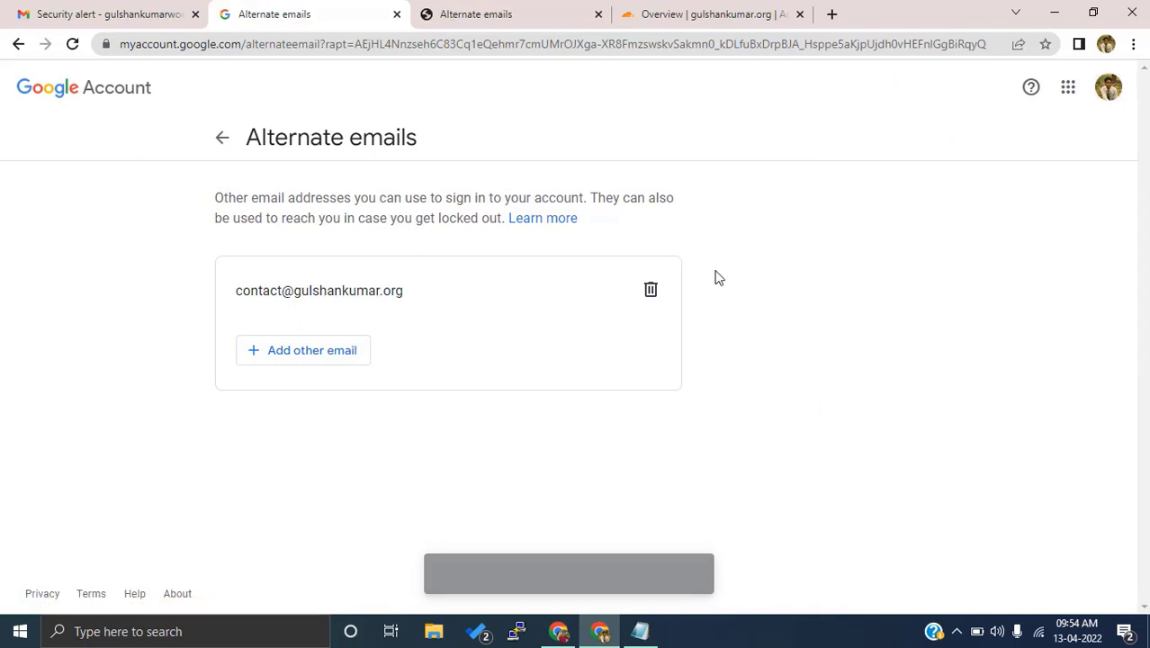
left_click_drag(452, 311, 233, 310)
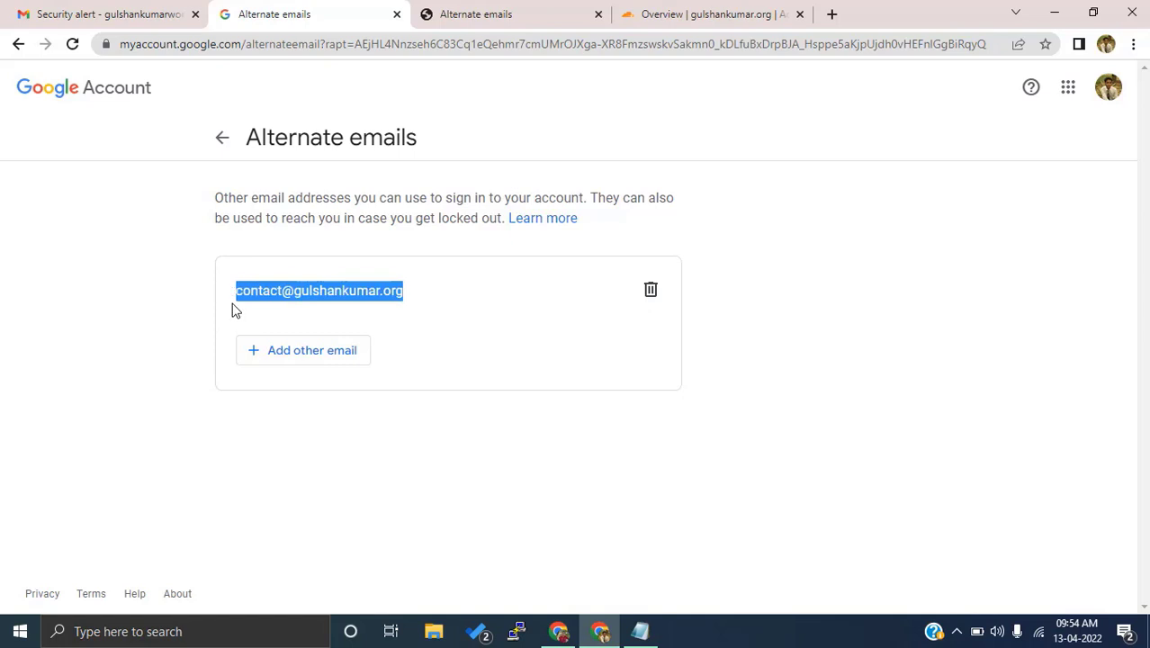
left_click(317, 326)
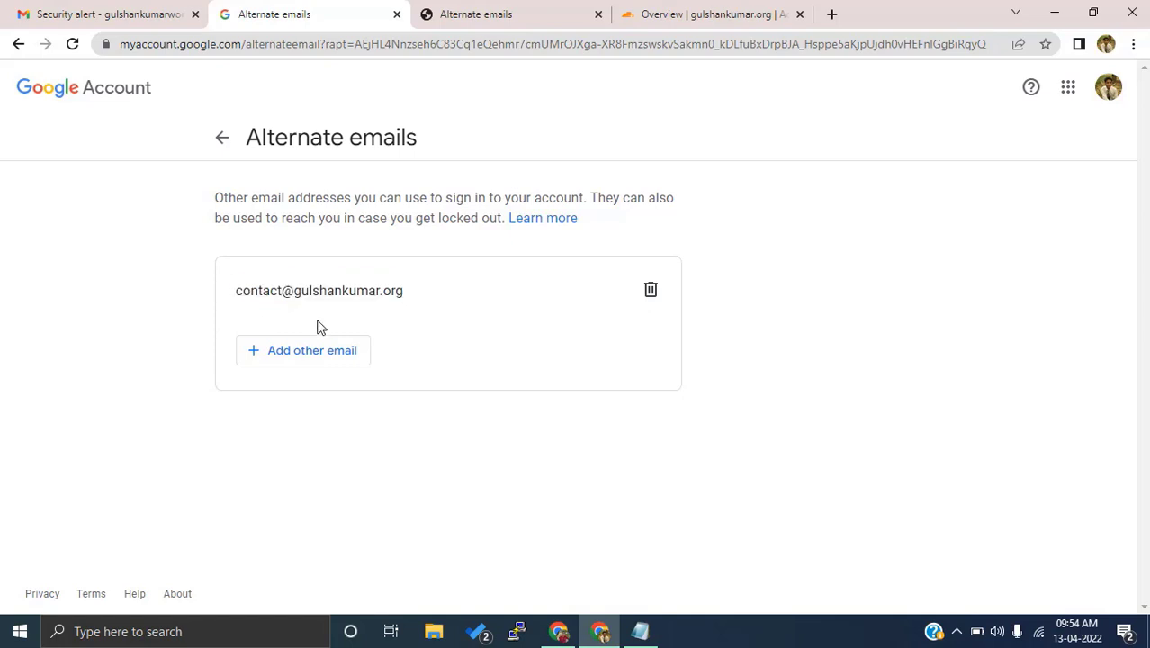